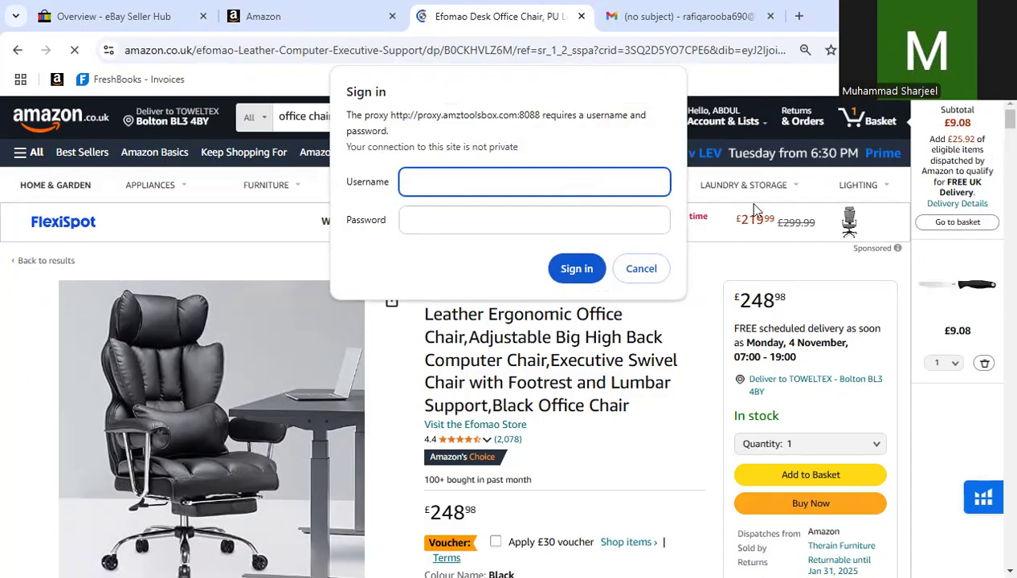
# - Dismiss the proxy sign-in prompt and look over the Efomao office chair listing's images, title and specifications
pyautogui.click(652, 269)
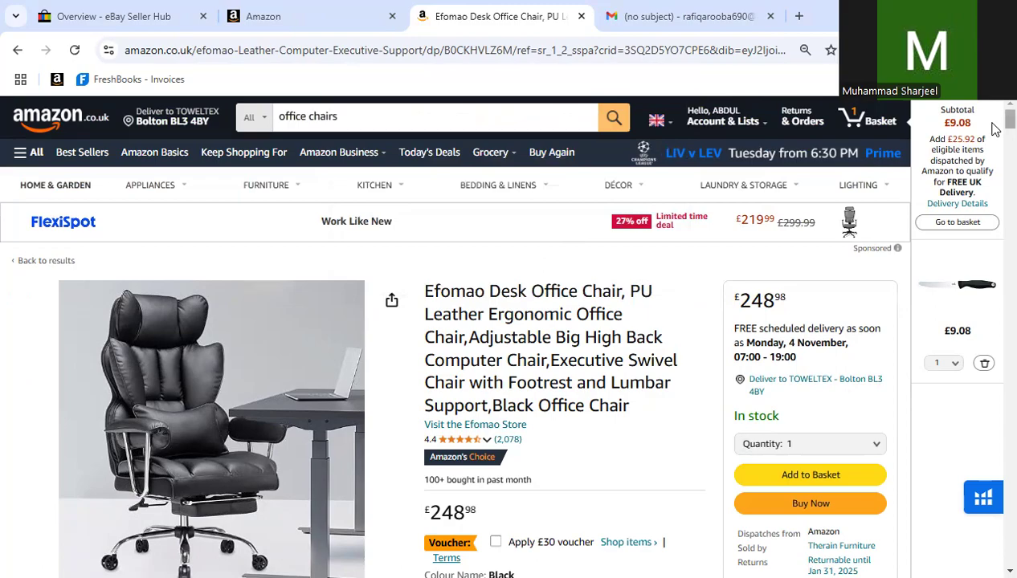
pyautogui.scroll(-10, 992, 133)
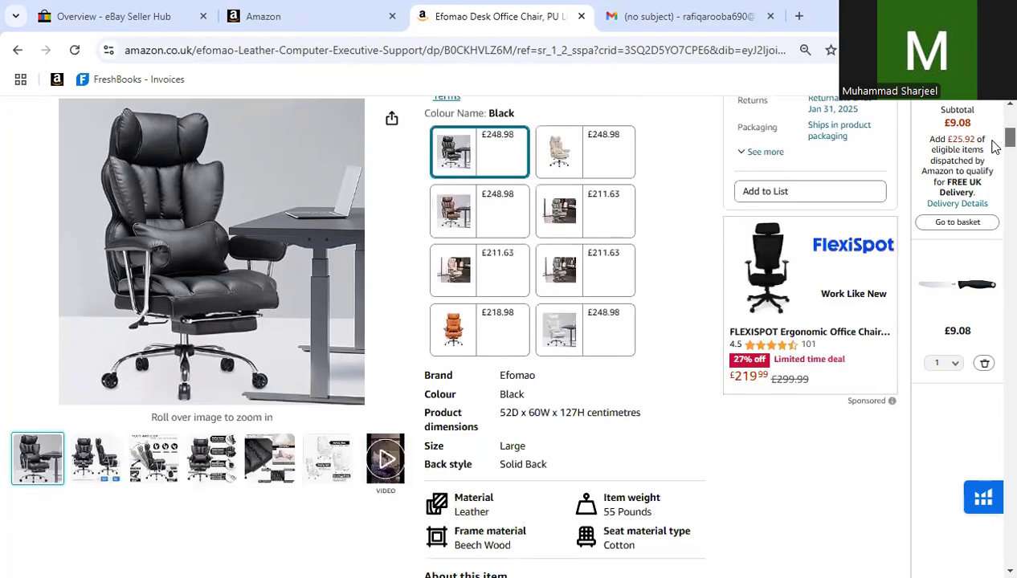
pyautogui.scroll(-1, 996, 159)
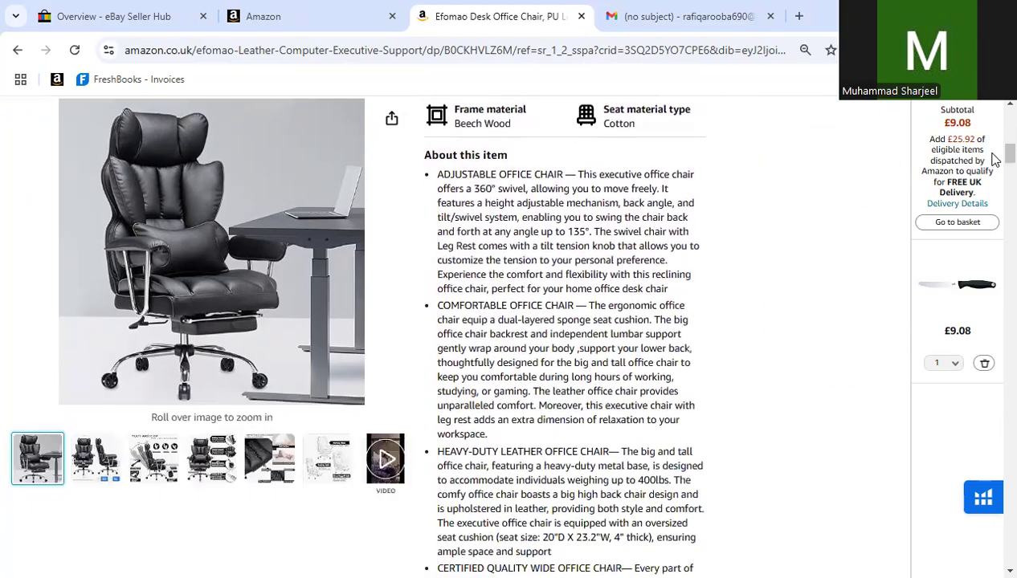
pyautogui.scroll(10, 997, 159)
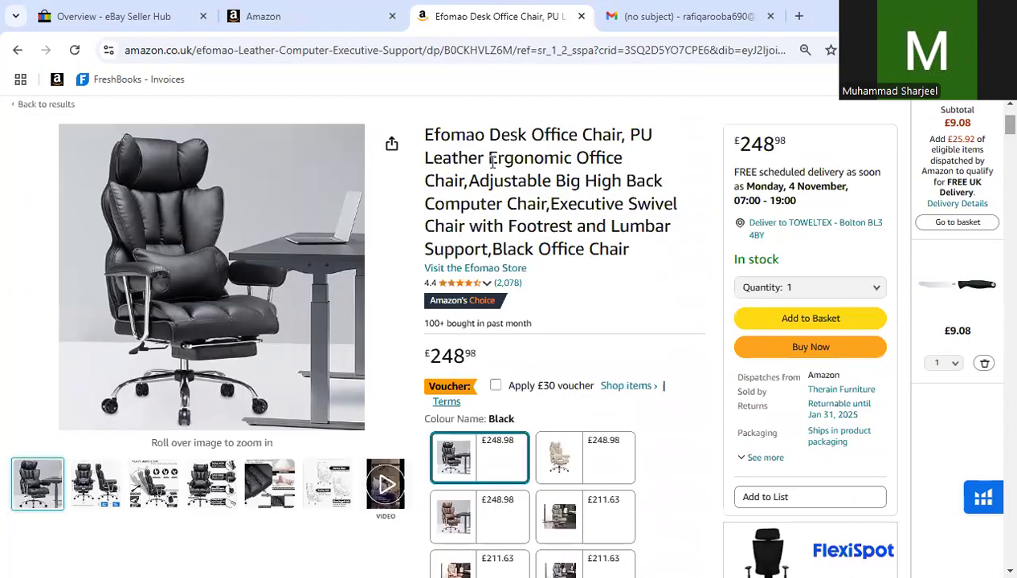
pyautogui.moveTo(277, 298)
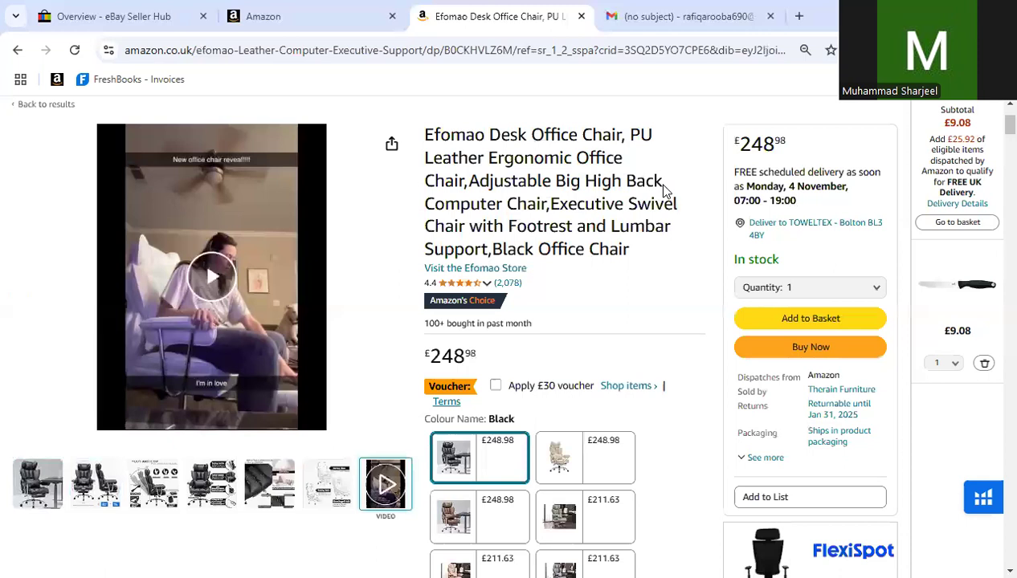
# - Highlight the ADJUSTABLE OFFICE CHAIR bullet point in the chair's About this item section
pyautogui.scroll(-10, 996, 145)
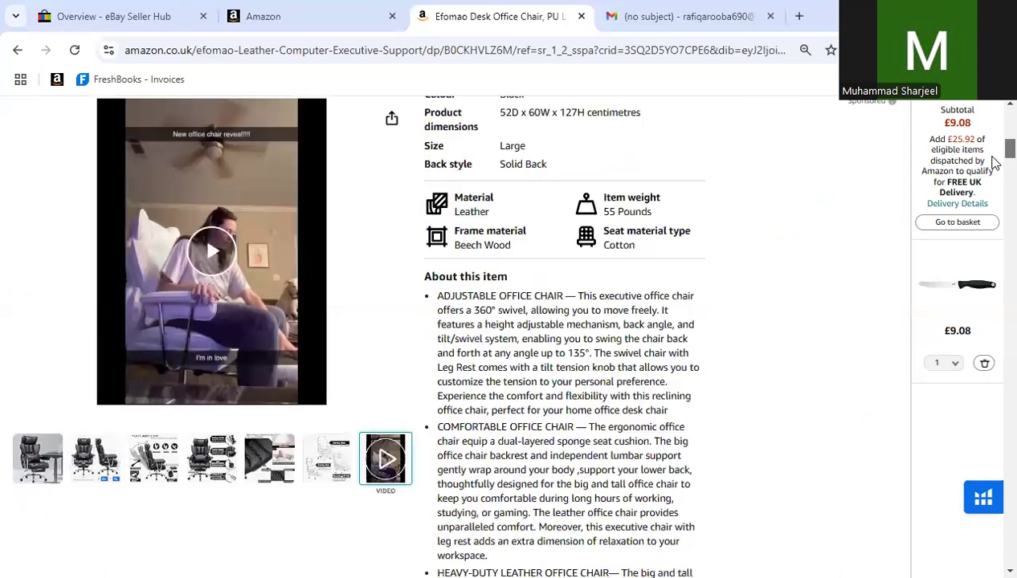
pyautogui.scroll(-1, 996, 160)
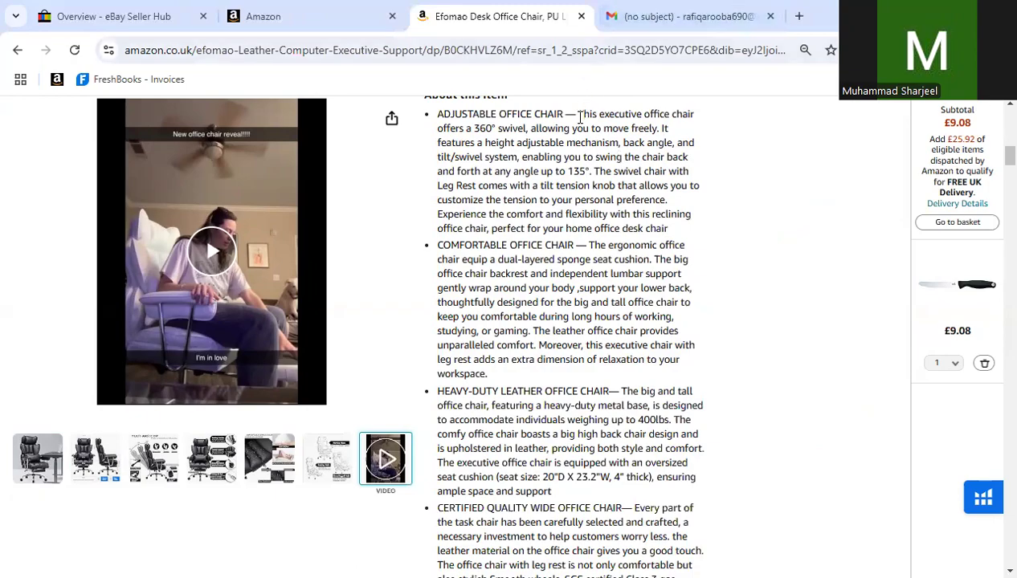
pyautogui.moveTo(577, 114); pyautogui.dragTo(592, 336)
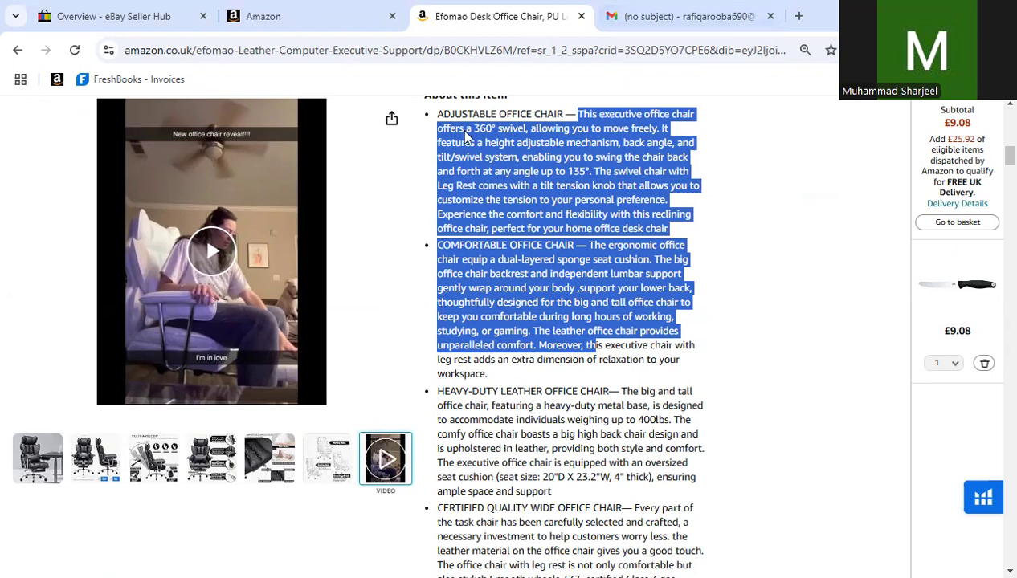
pyautogui.click(530, 181)
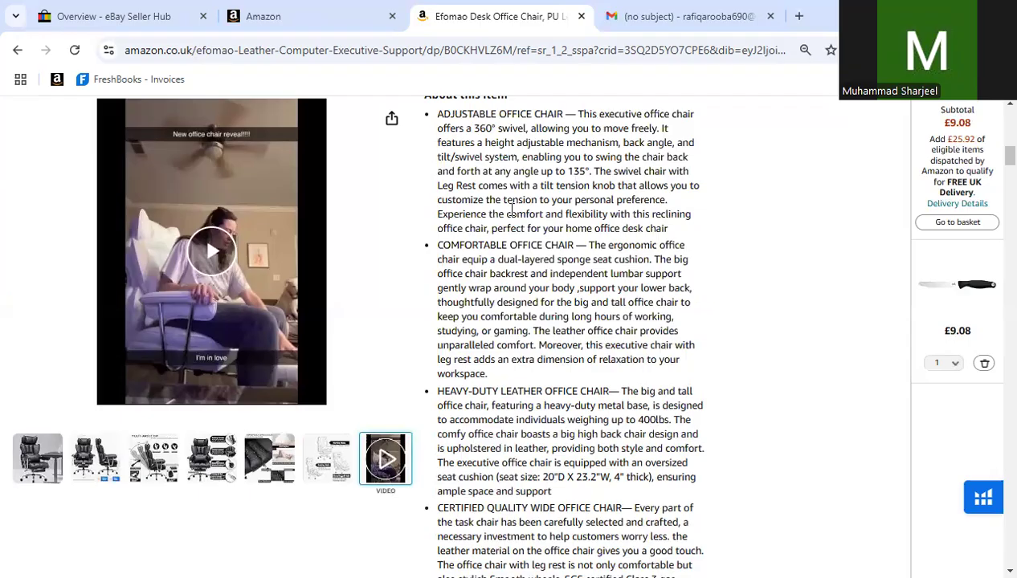
pyautogui.moveTo(438, 112); pyautogui.dragTo(666, 232)
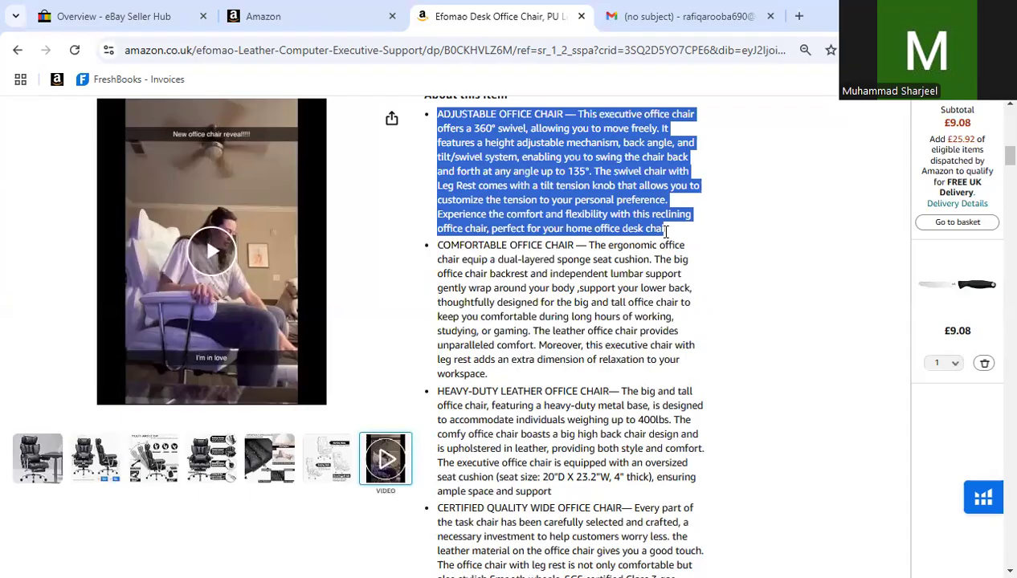
pyautogui.click(473, 116)
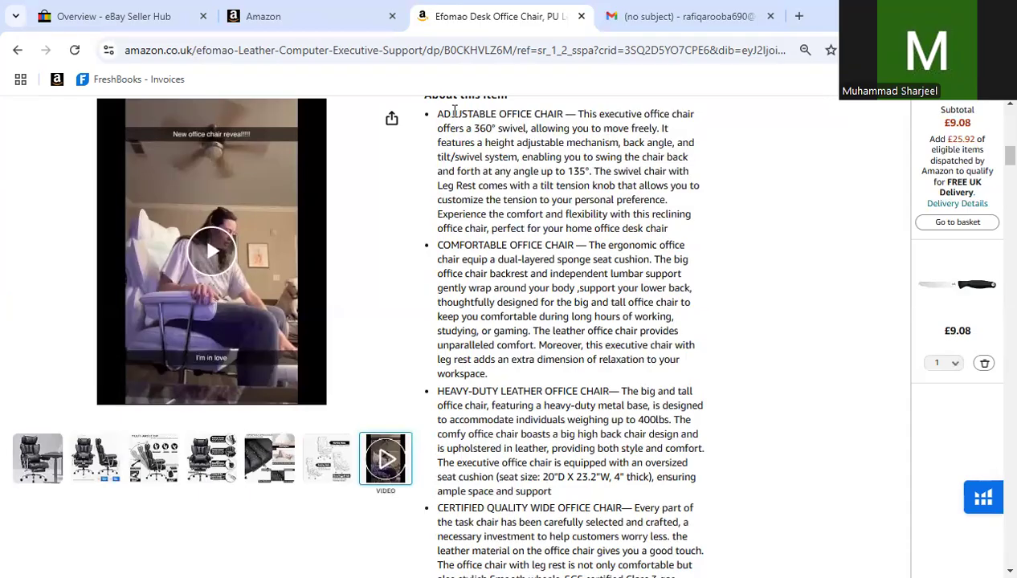
# - Highlight the start of the first bullet's description and the keyword Adjustable in the product title
pyautogui.moveTo(575, 114); pyautogui.dragTo(441, 125)
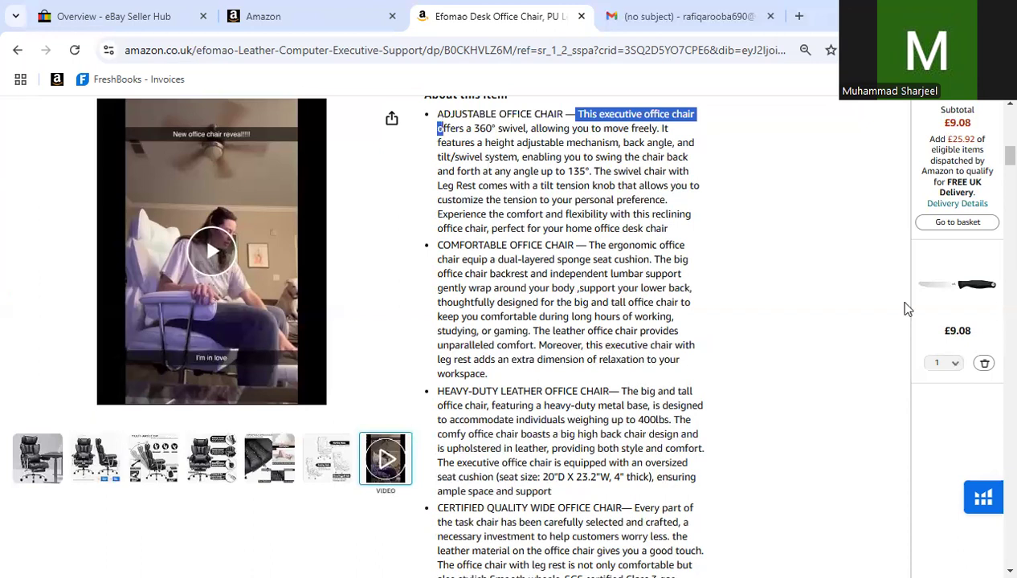
pyautogui.scroll(10, 993, 137)
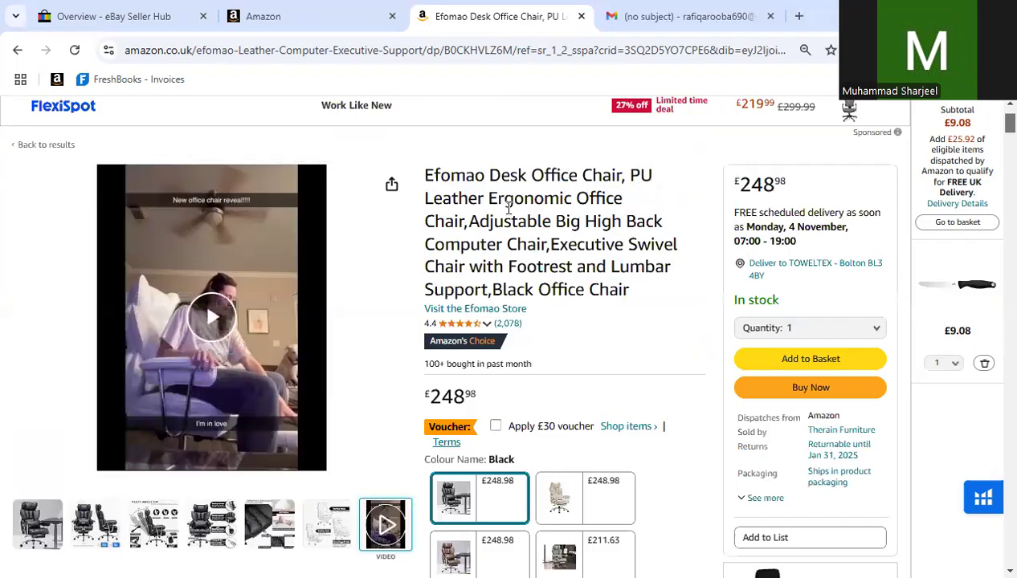
pyautogui.moveTo(468, 221); pyautogui.dragTo(555, 221)
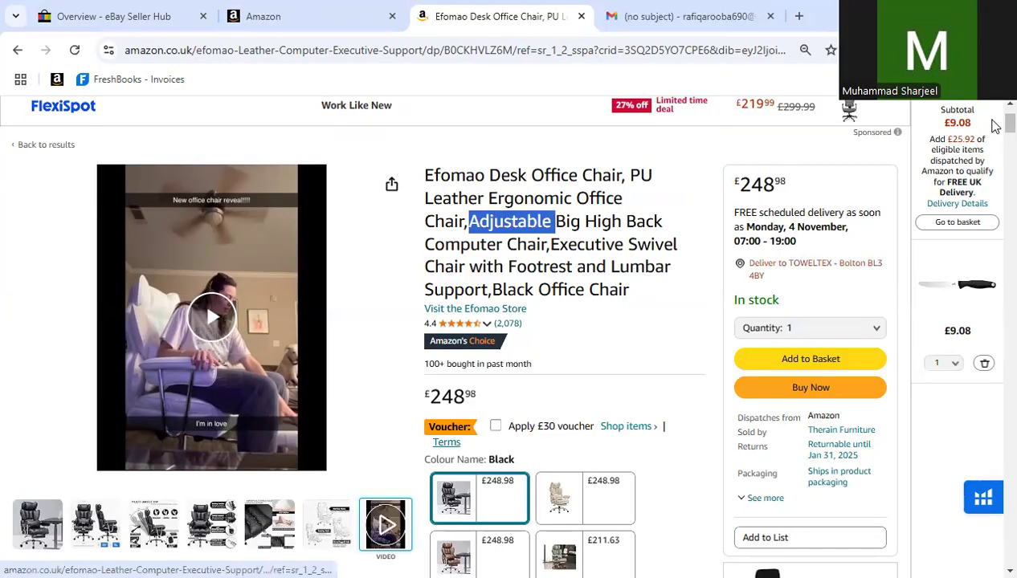
# - Review the remaining bullet points and highlight the last one, WORK CHAIR WORRY-FREE PURCHASE
pyautogui.scroll(-10, 597, 413)
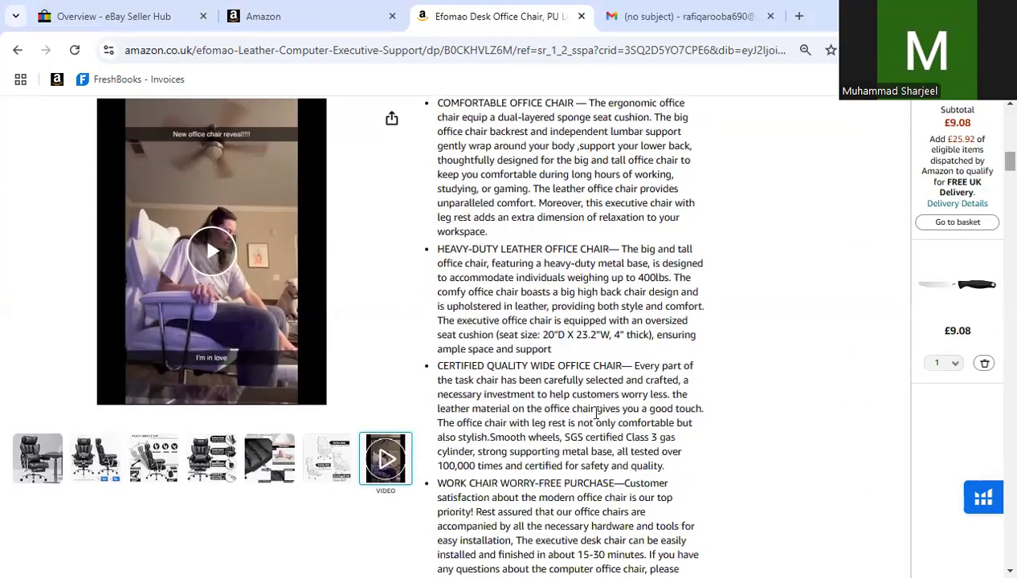
pyautogui.scroll(-4, 992, 176)
pyautogui.scroll(4, 993, 177)
pyautogui.scroll(4, 993, 160)
pyautogui.scroll(-9, 993, 161)
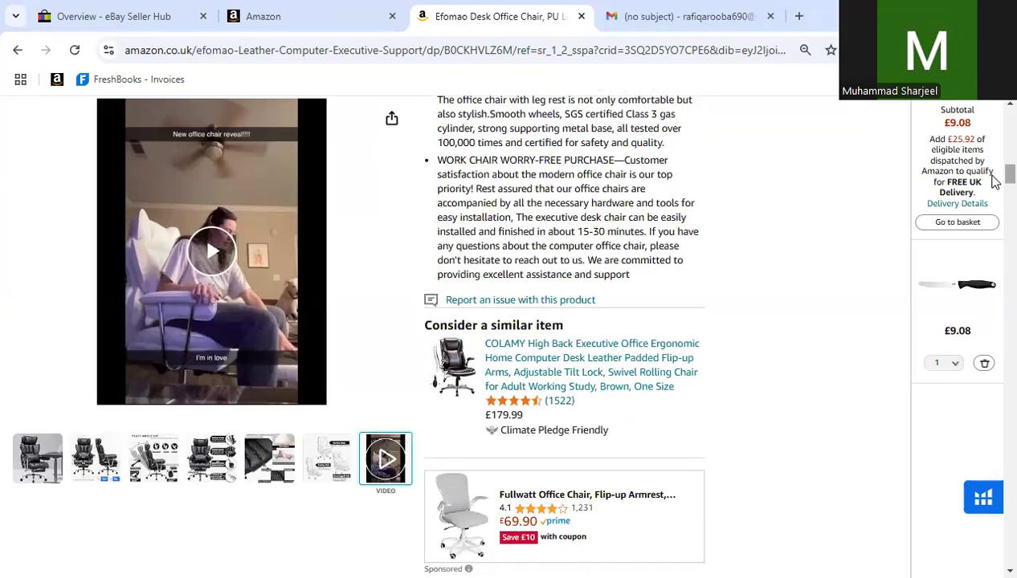
pyautogui.moveTo(435, 161); pyautogui.dragTo(637, 289)
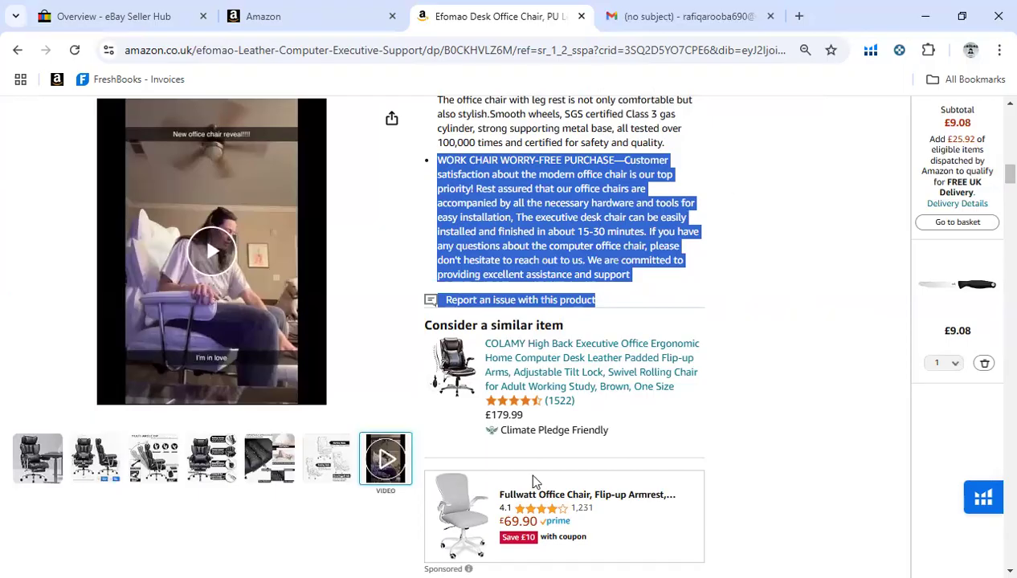
pyautogui.hotkey('alt', 'Tab')
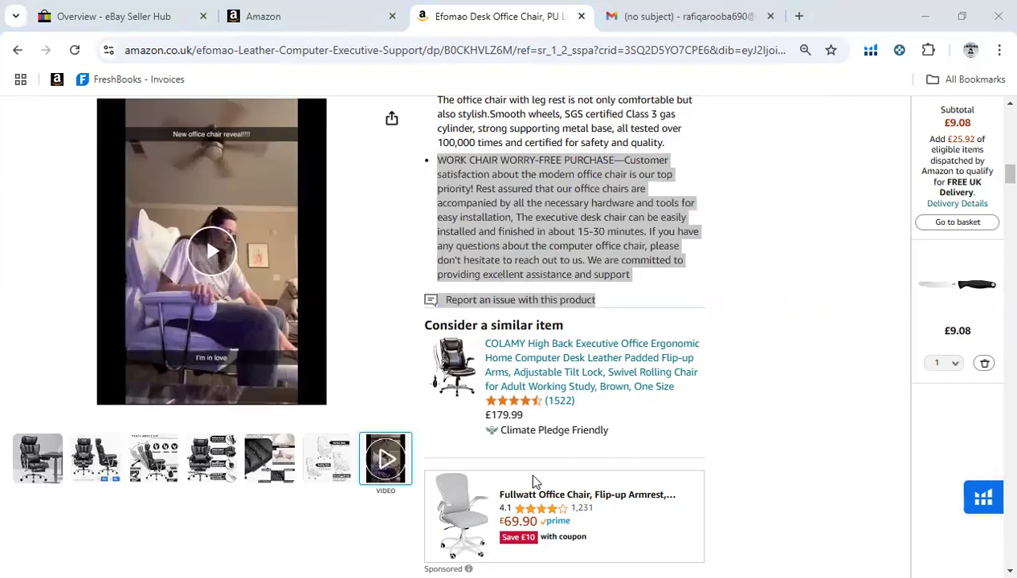
pyautogui.hotkey('alt', 'Tab')
# - Highlight the capitalised opening phrases of the adjustable, comfortable and heavy-duty leather bullet points in turn
pyautogui.moveTo(1007, 173)
pyautogui.mouseDown()
pyautogui.moveTo(993, 158)
pyautogui.moveTo(992, 167)
pyautogui.moveTo(993, 130)
pyautogui.moveTo(995, 174)
pyautogui.mouseUp()
pyautogui.scroll(1, 567, 245)
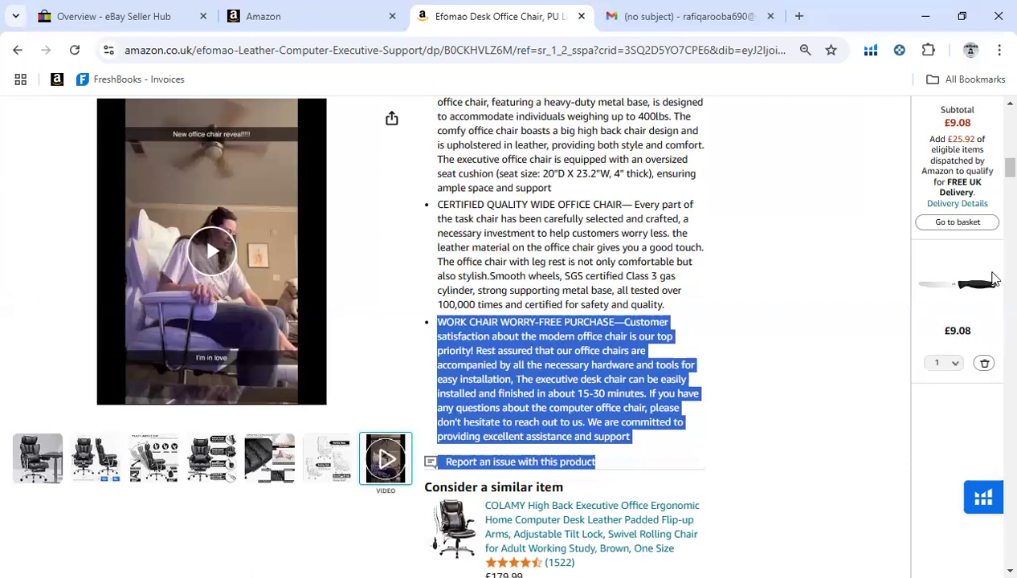
pyautogui.scroll(3, 994, 170)
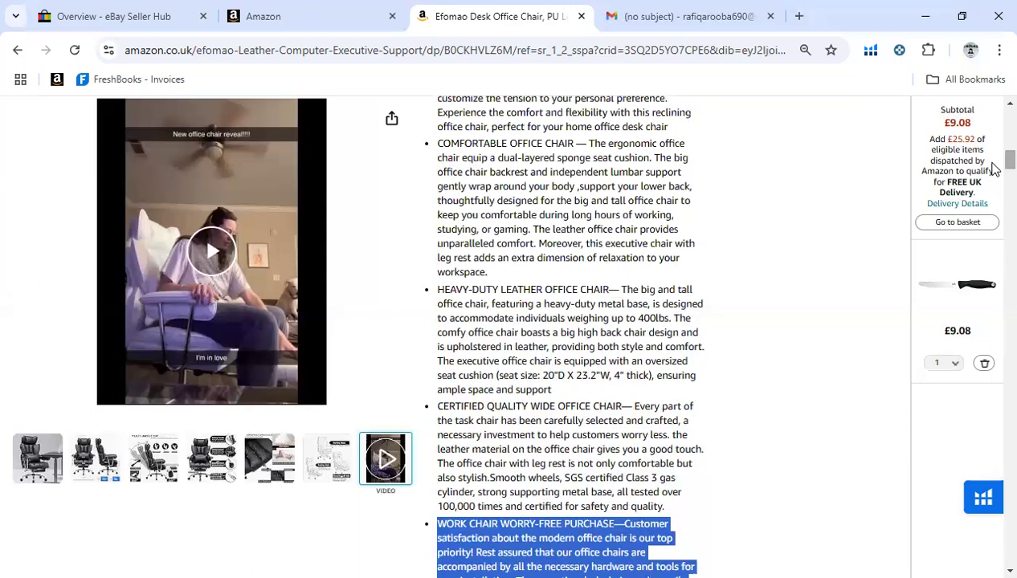
pyautogui.scroll(-4, 994, 169)
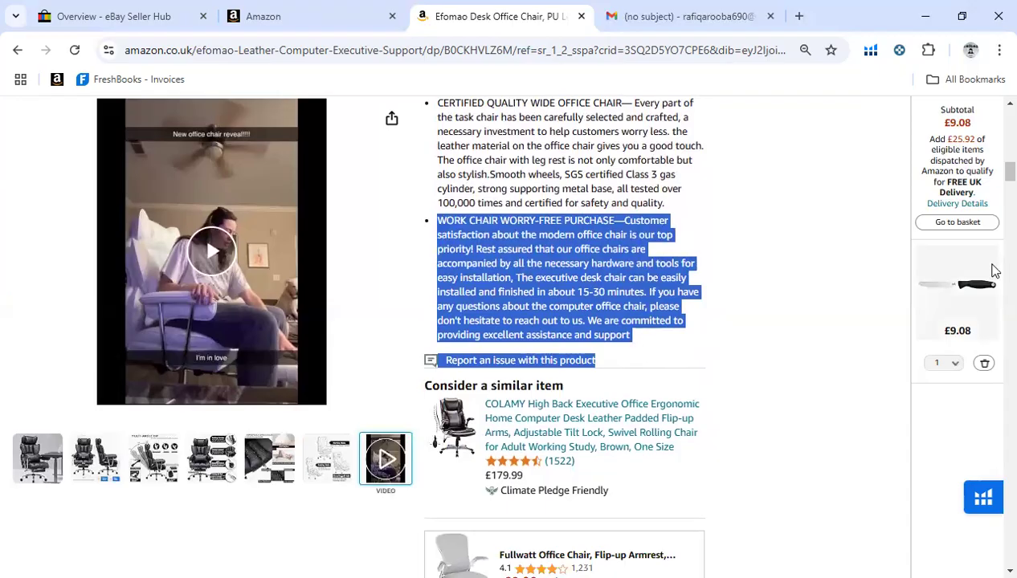
pyautogui.scroll(2, 996, 158)
pyautogui.scroll(3, 996, 158)
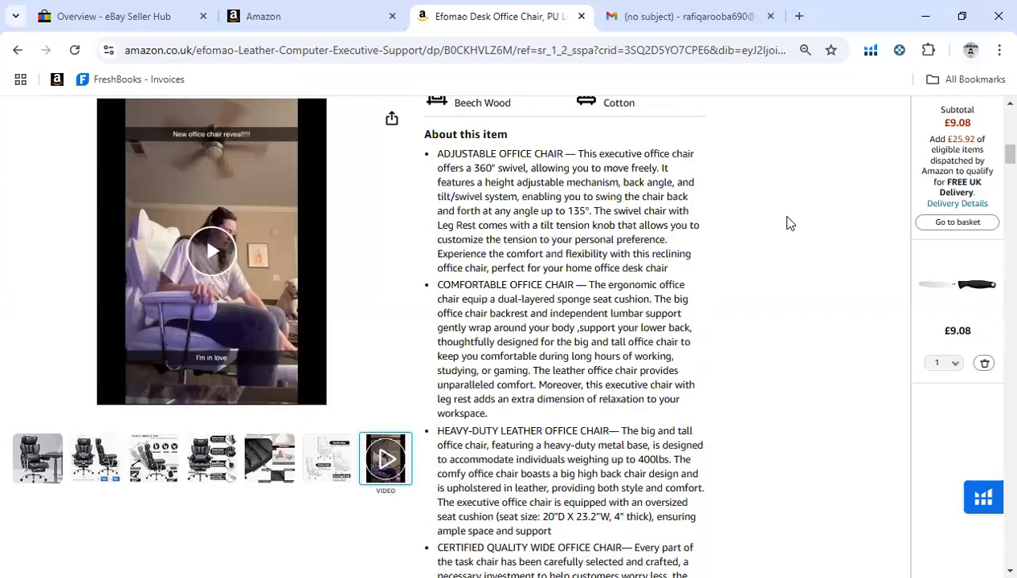
pyautogui.moveTo(436, 285); pyautogui.dragTo(577, 281)
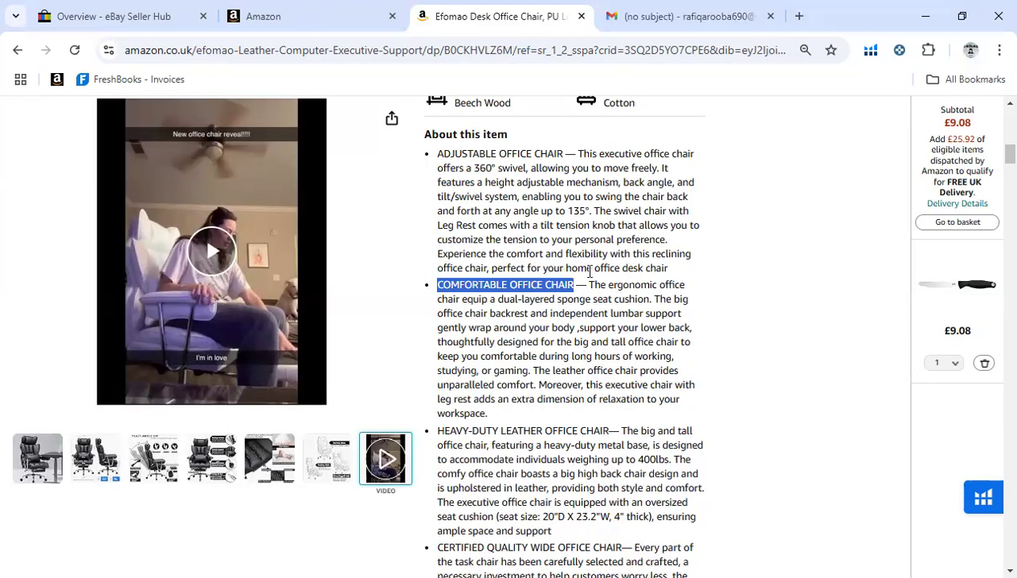
pyautogui.moveTo(434, 147); pyautogui.dragTo(565, 151)
pyautogui.moveTo(436, 285); pyautogui.dragTo(572, 286)
pyautogui.moveTo(436, 431); pyautogui.dragTo(664, 431)
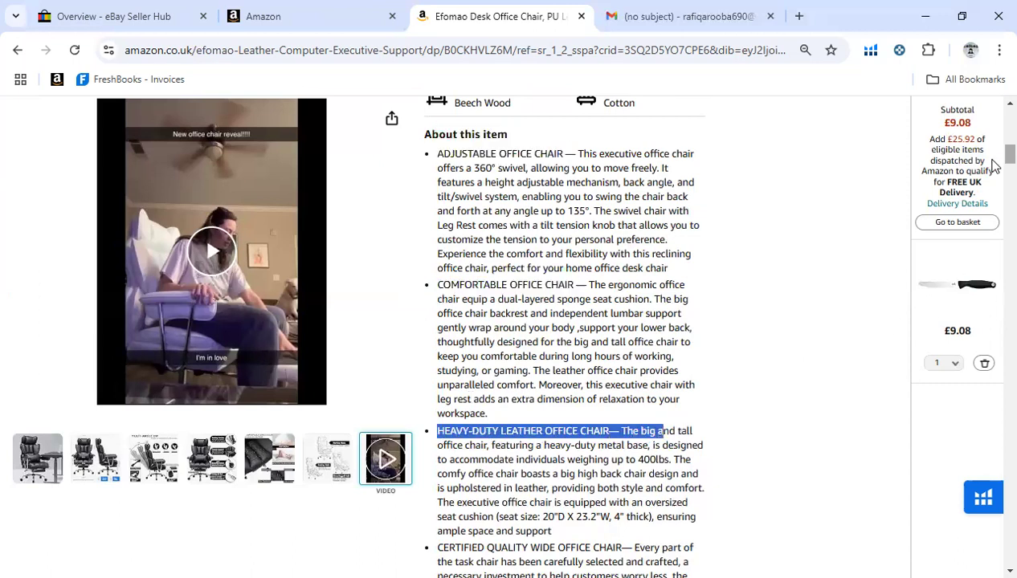
pyautogui.scroll(-3, 836, 317)
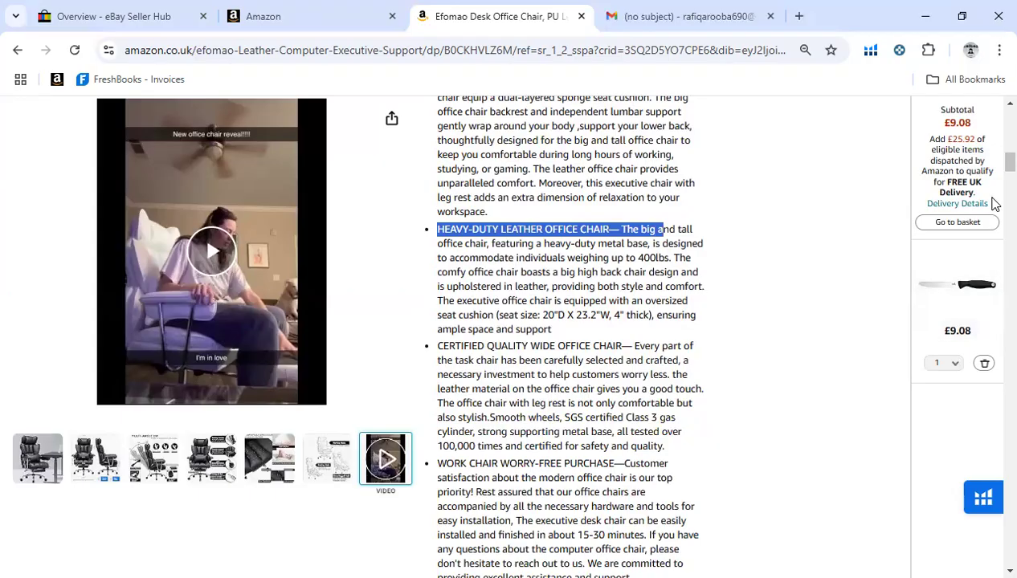
pyautogui.moveTo(1008, 163); pyautogui.dragTo(994, 112)
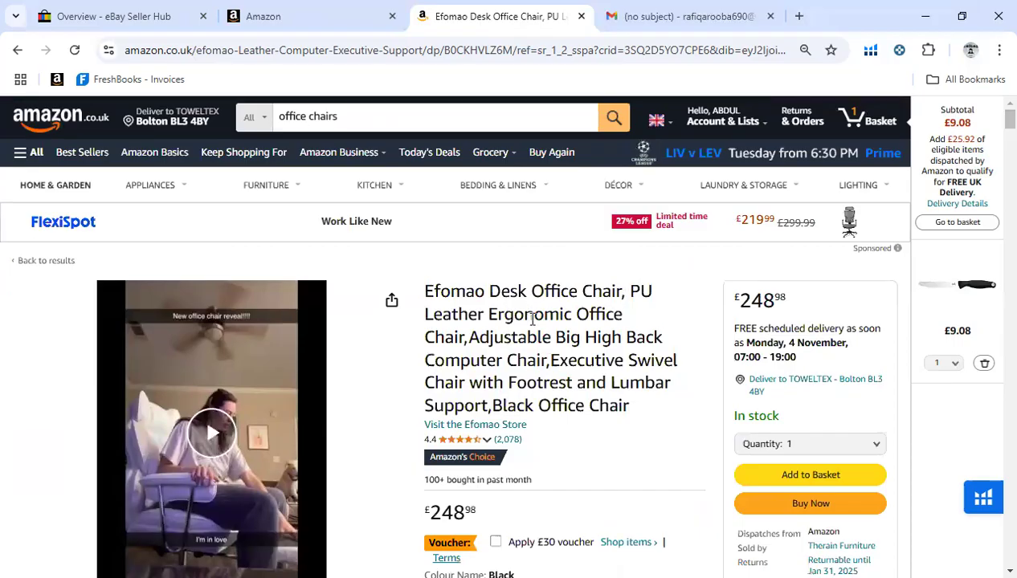
pyautogui.moveTo(993, 119); pyautogui.dragTo(997, 158)
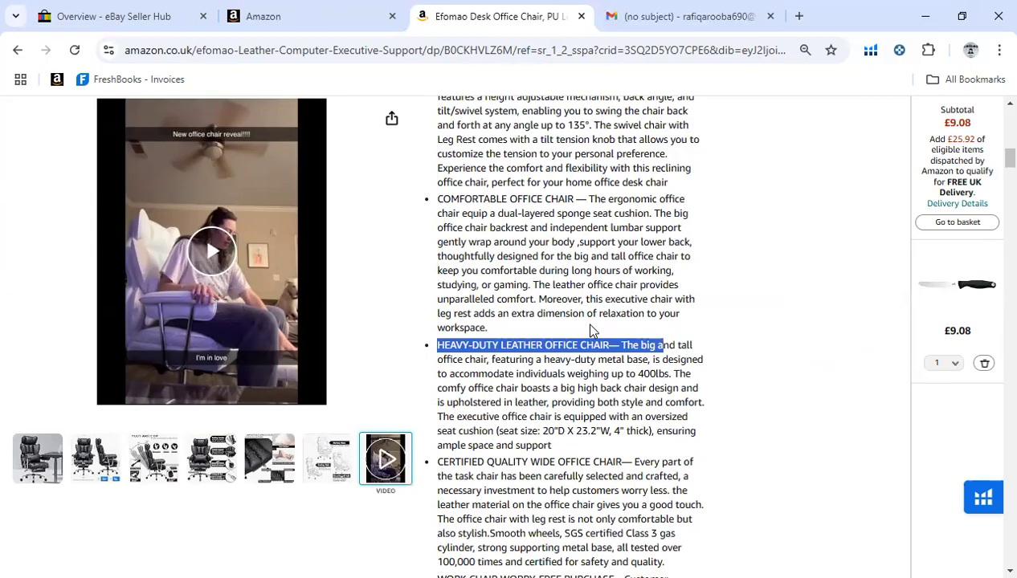
# - Open the amztoolsbox client area in a new tab and log in with the prefilled account credentials
pyautogui.click(798, 16)
pyautogui.click(733, 57)
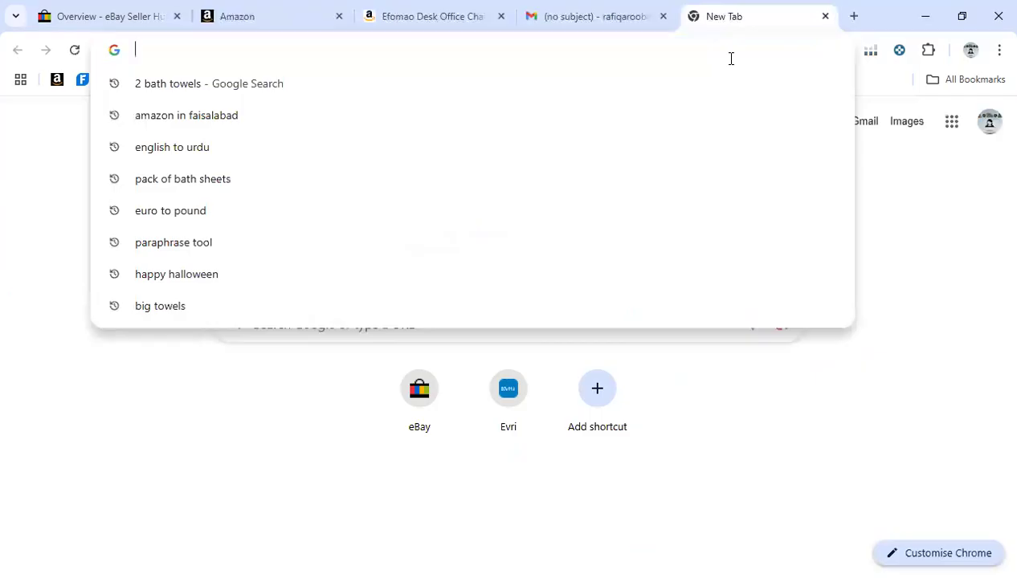
pyautogui.write('amztoolsbox')
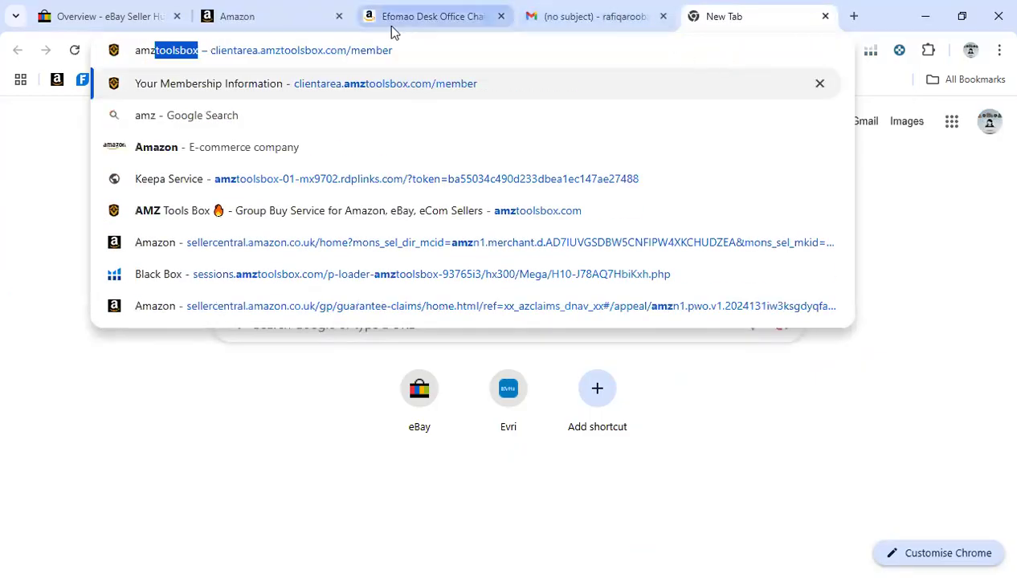
pyautogui.click(354, 51)
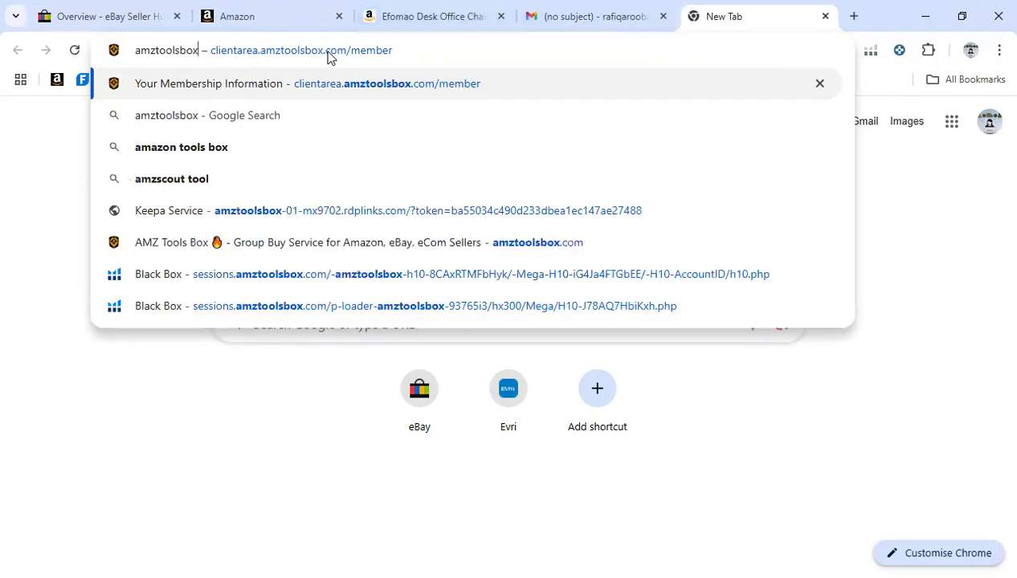
pyautogui.click(361, 91)
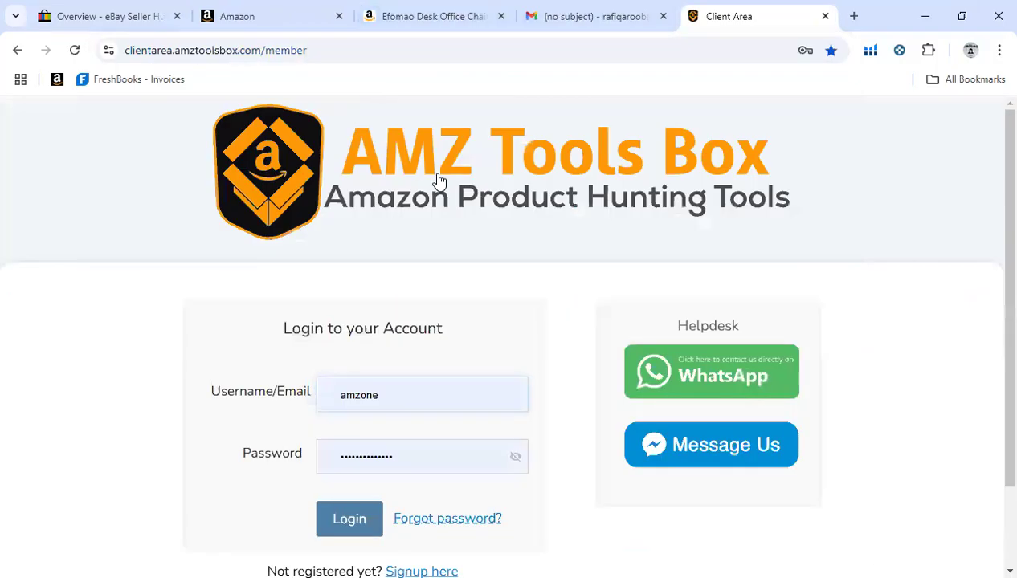
pyautogui.click(348, 508)
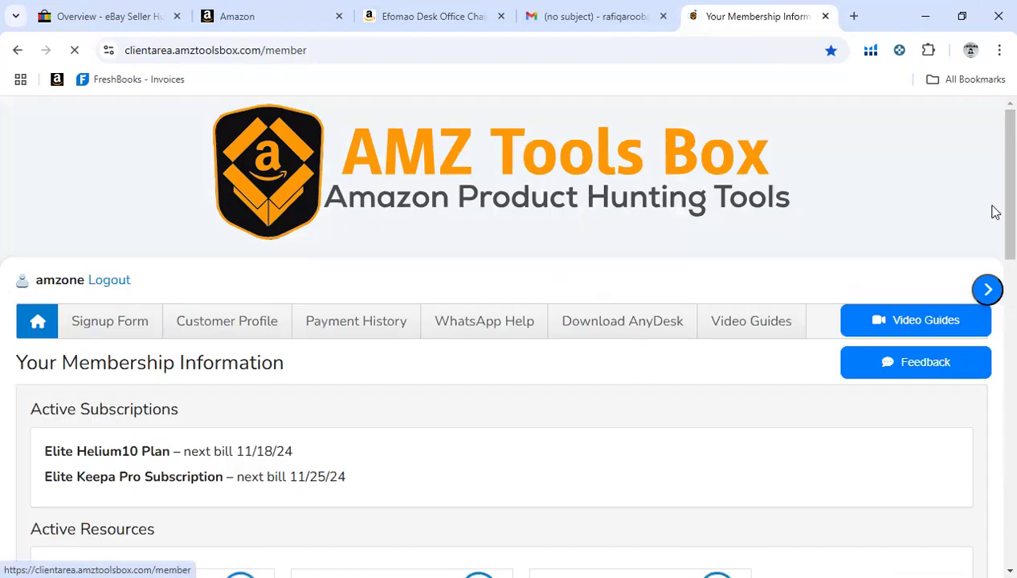
# - Open the Helium10 Access resource from the active resources on the membership page
pyautogui.scroll(-2, 995, 211)
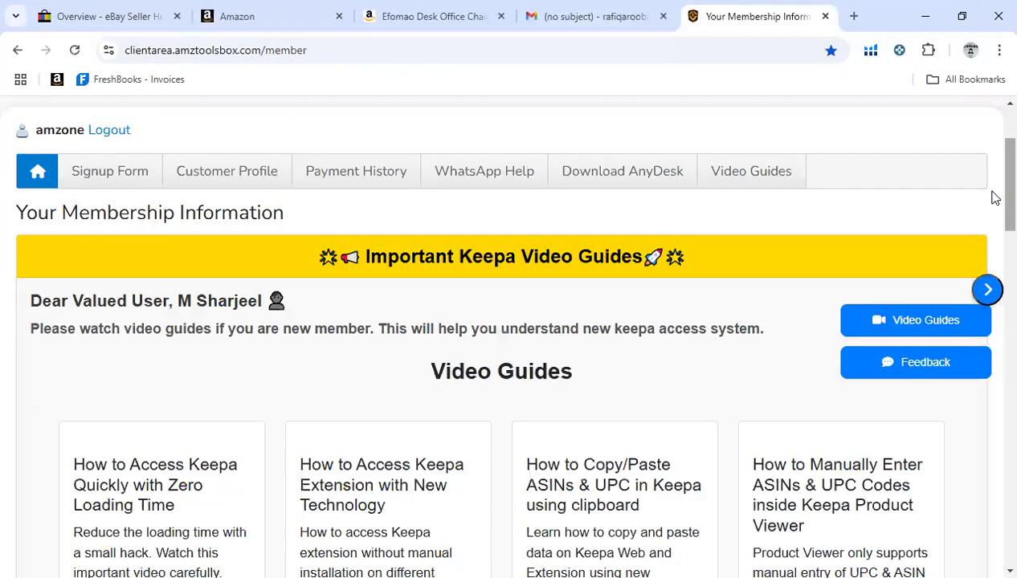
pyautogui.scroll(2, 993, 192)
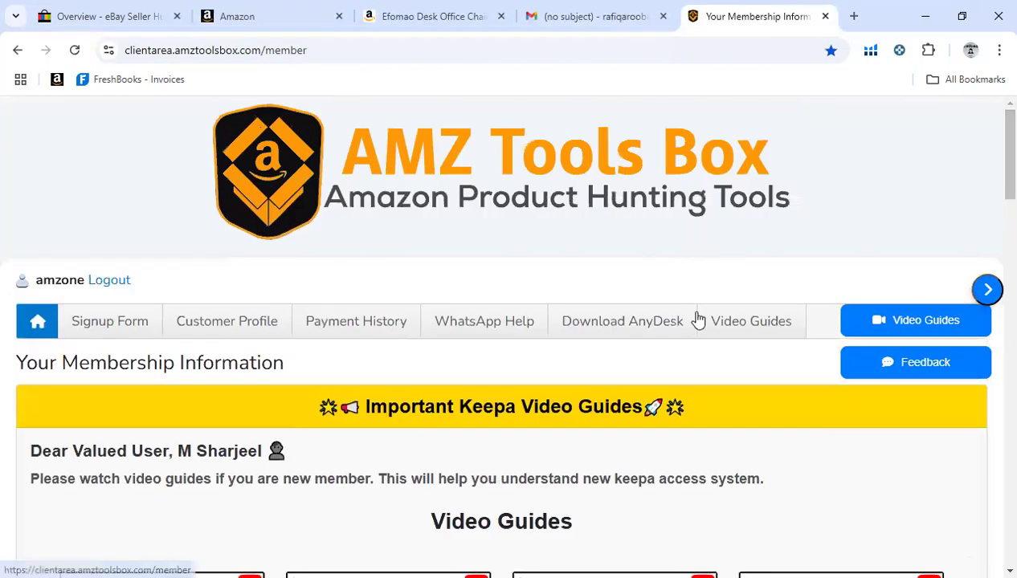
pyautogui.scroll(-8, 992, 209)
pyautogui.scroll(2, 994, 222)
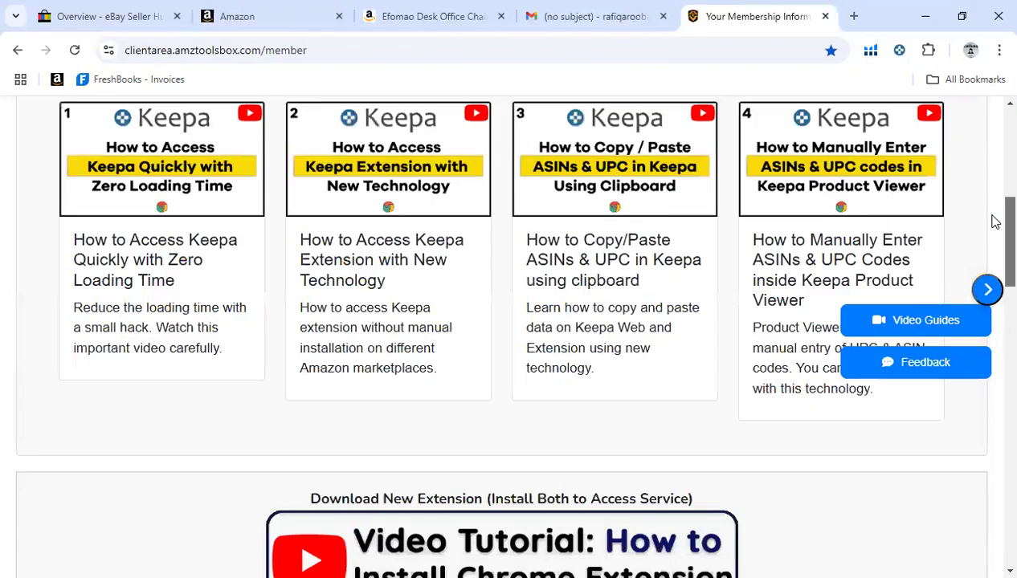
pyautogui.scroll(3, 993, 198)
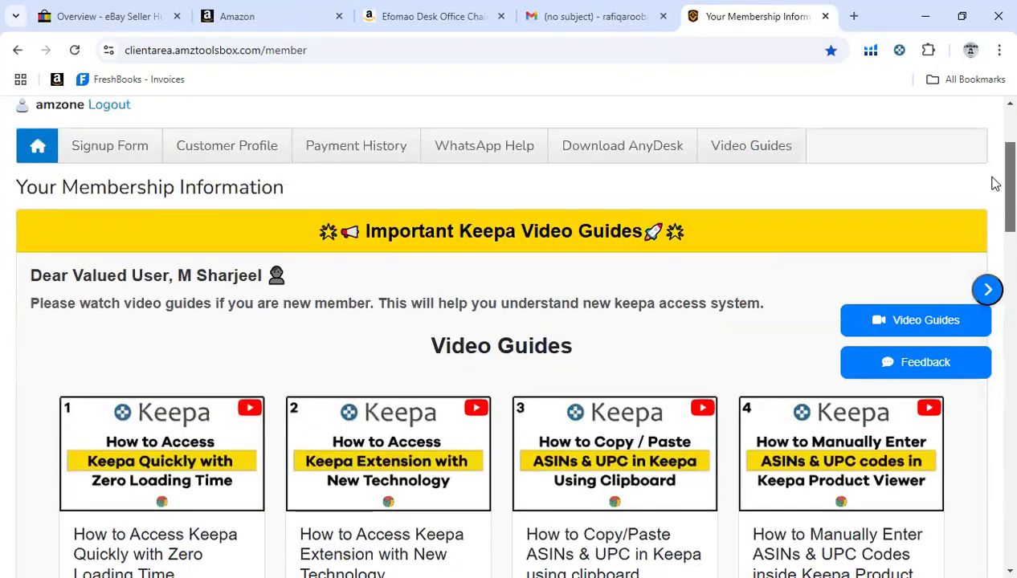
pyautogui.scroll(-10, 994, 241)
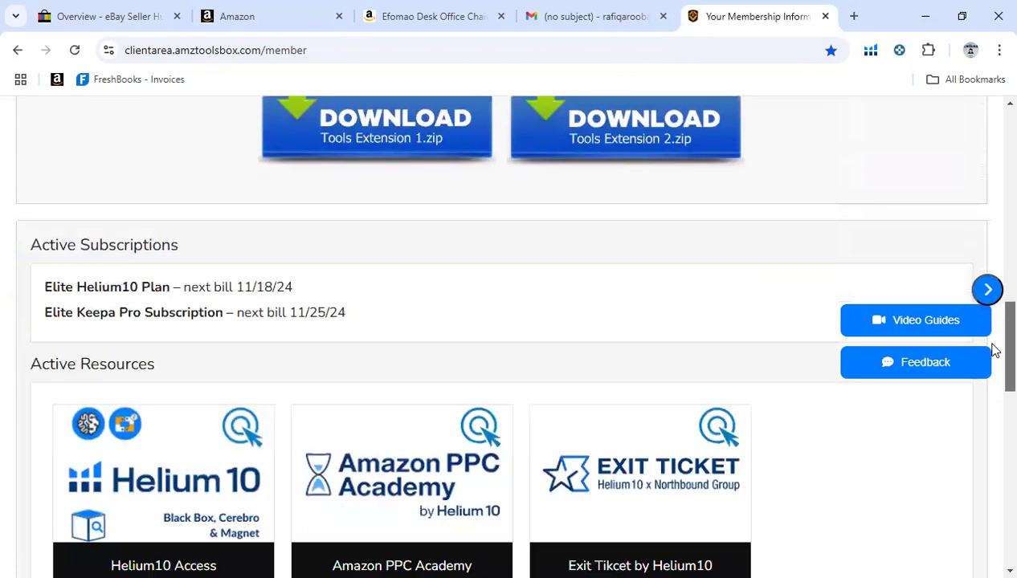
pyautogui.scroll(-2, 995, 350)
pyautogui.click(173, 454)
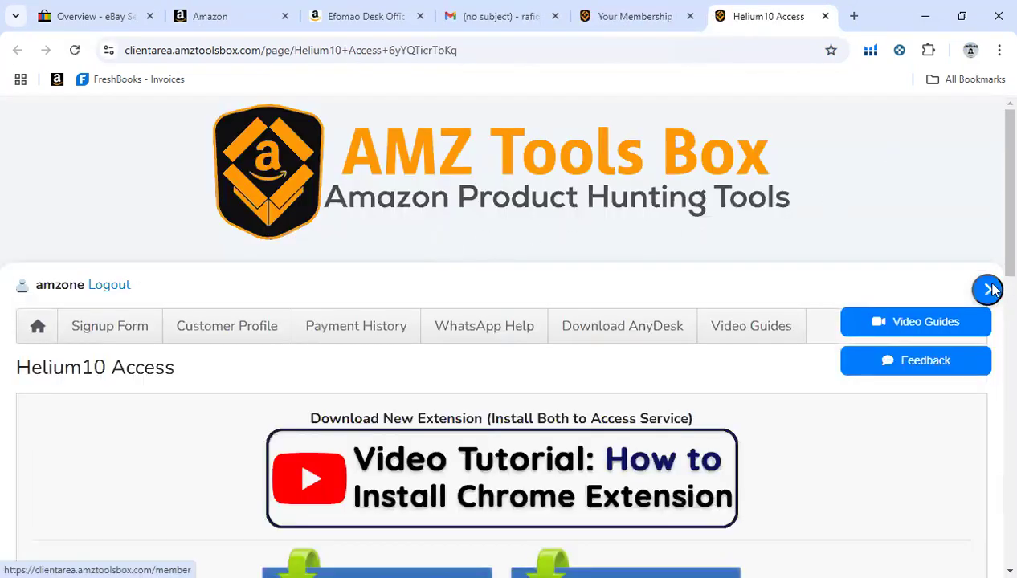
# - Launch Helium 10 from its access page and switch to the Magnet keyword research tool
pyautogui.scroll(-6, 385, 359)
pyautogui.click(386, 359)
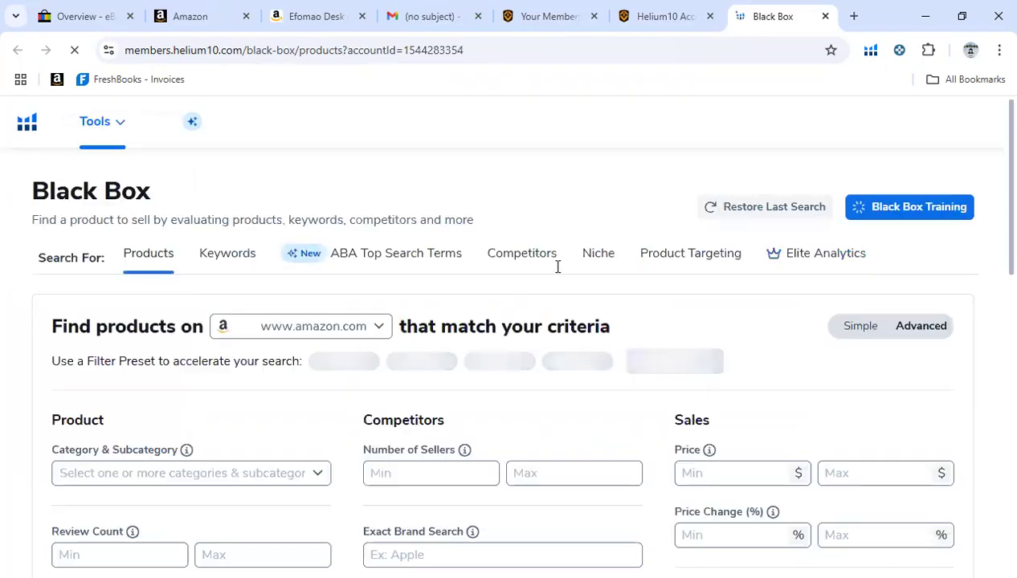
pyautogui.click(122, 125)
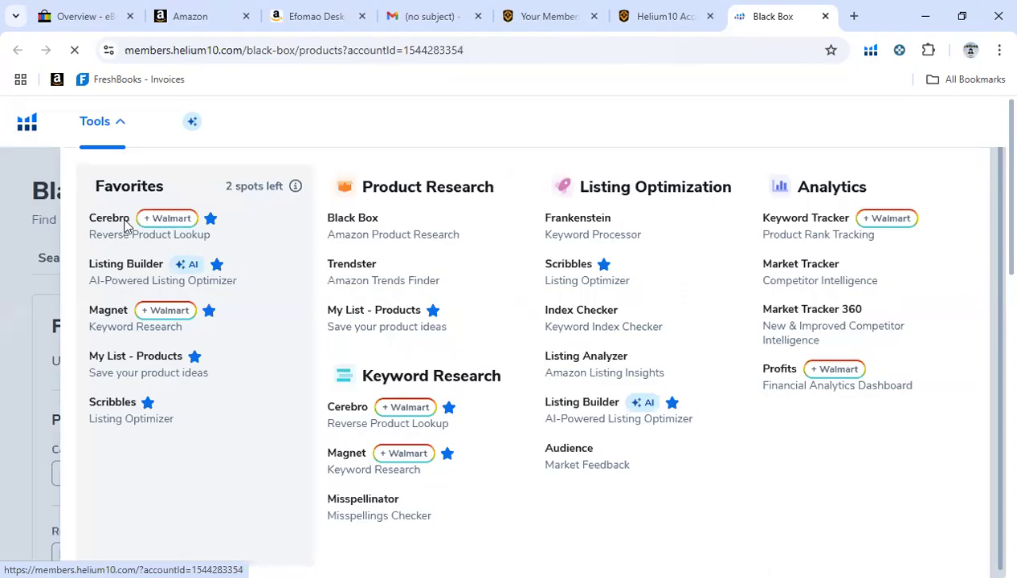
pyautogui.click(123, 323)
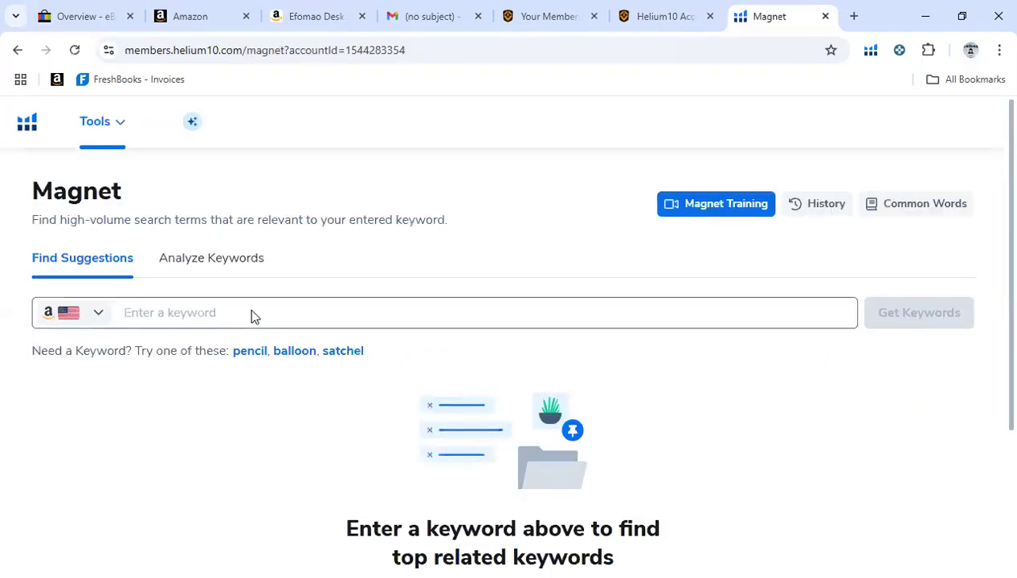
# - Set the Magnet marketplace to Amazon UK and get keyword suggestions for "office chair"
pyautogui.click(97, 313)
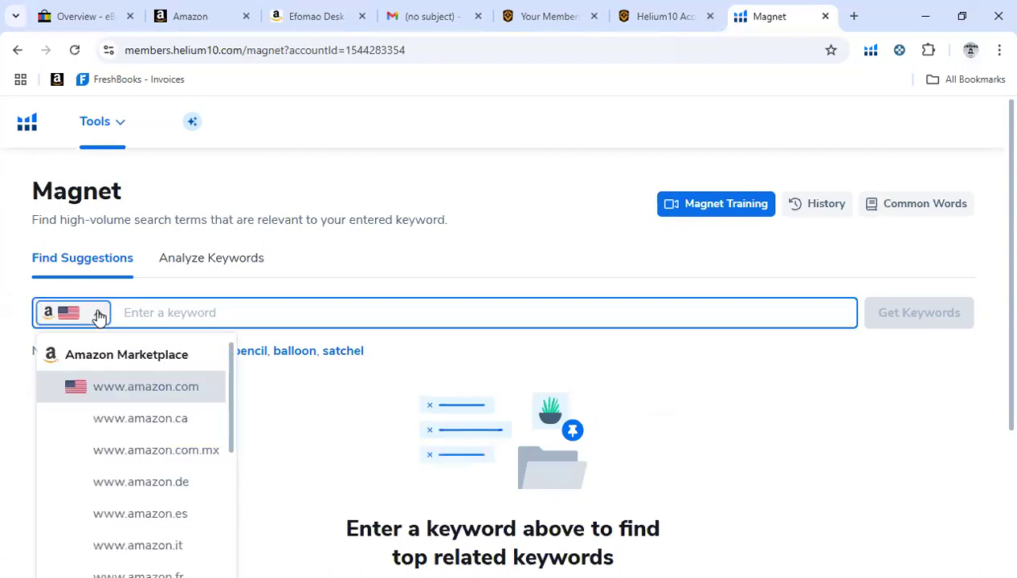
pyautogui.scroll(-3, 228, 434)
pyautogui.click(196, 488)
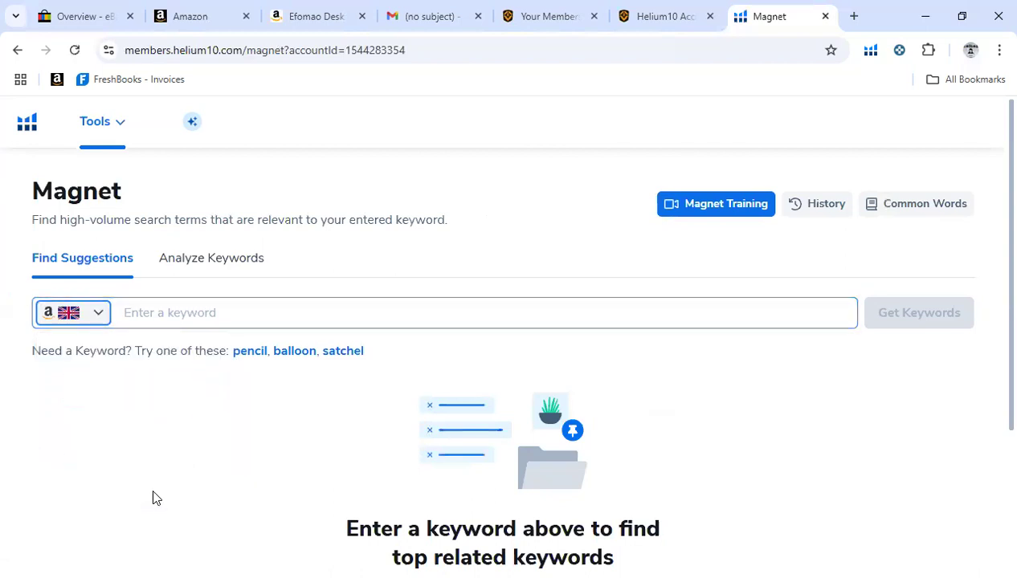
pyautogui.click(174, 314)
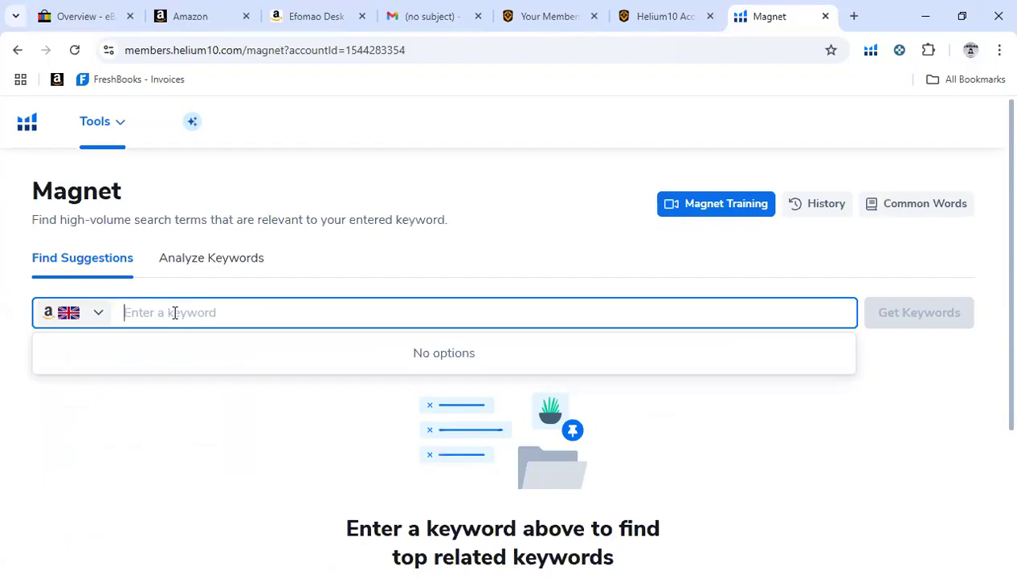
pyautogui.write('office')
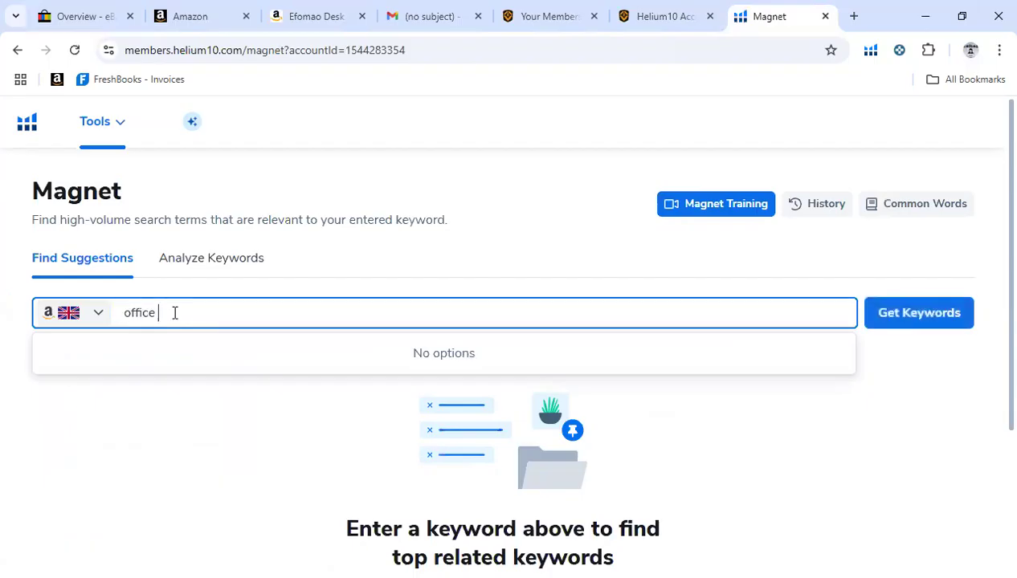
pyautogui.write(' Chair')
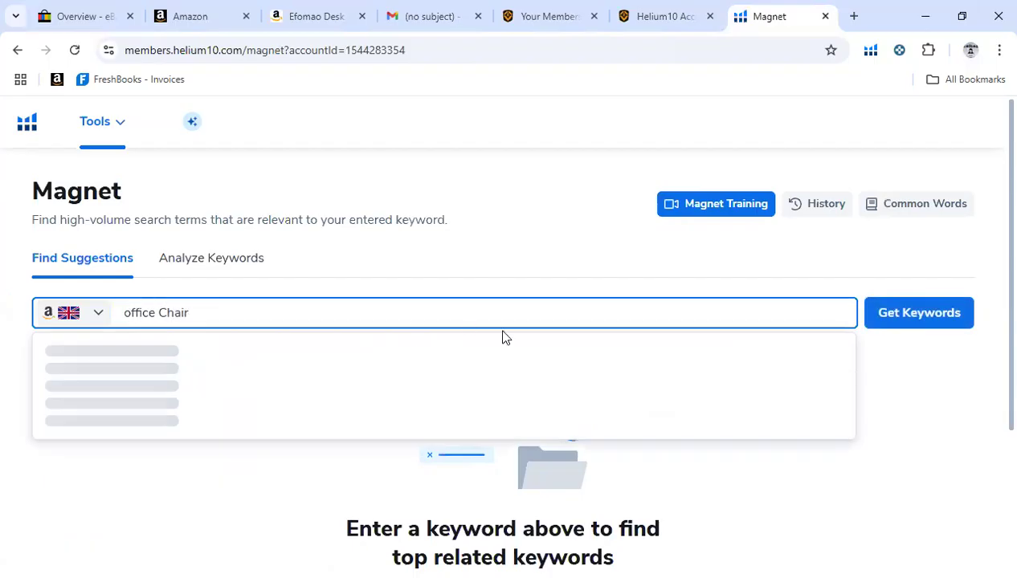
pyautogui.click(872, 313)
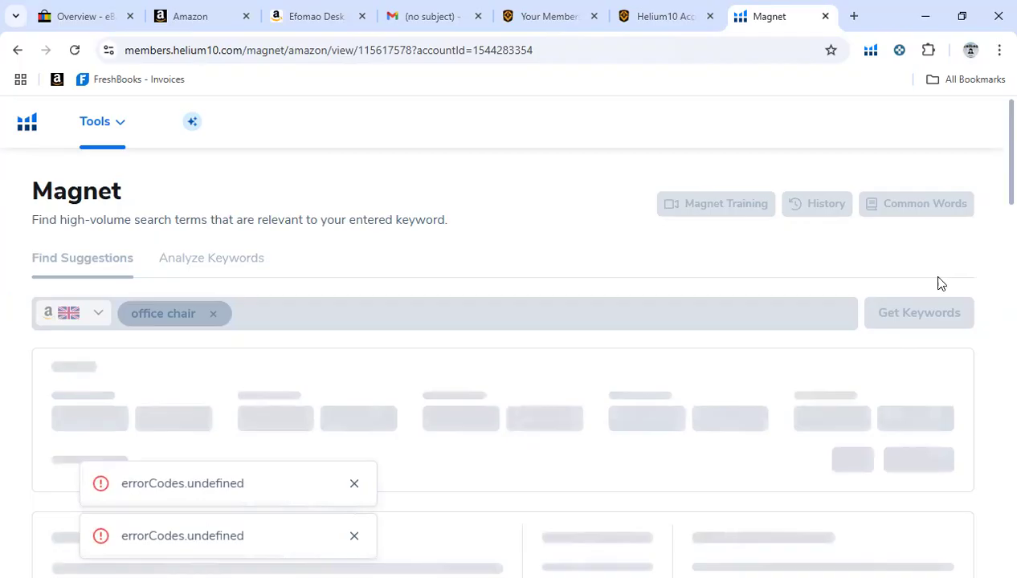
# - Dismiss an error notice, reload Magnet, and search "office chair" again, loading the previous search from history
pyautogui.click(353, 484)
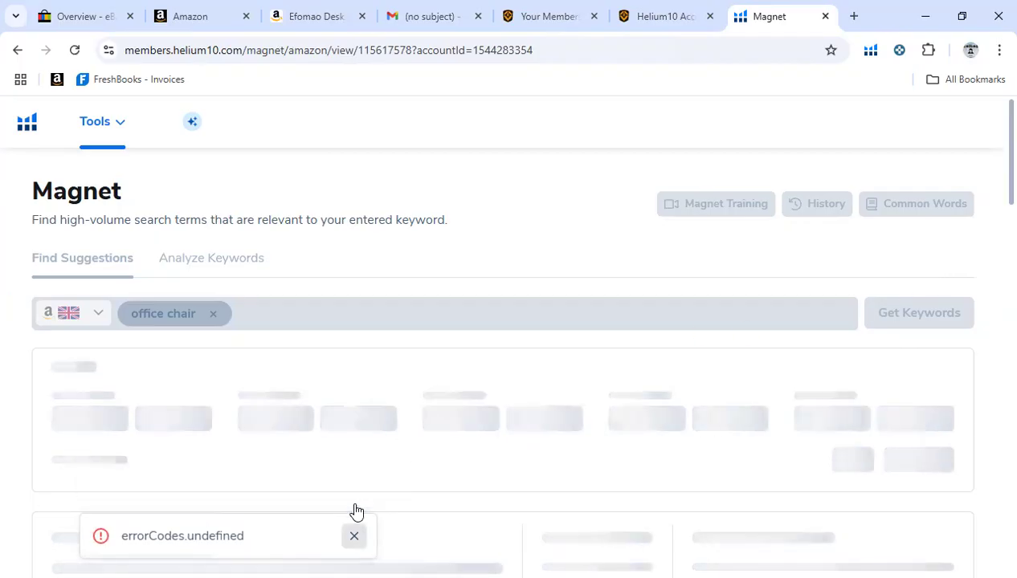
pyautogui.scroll(-10, 992, 161)
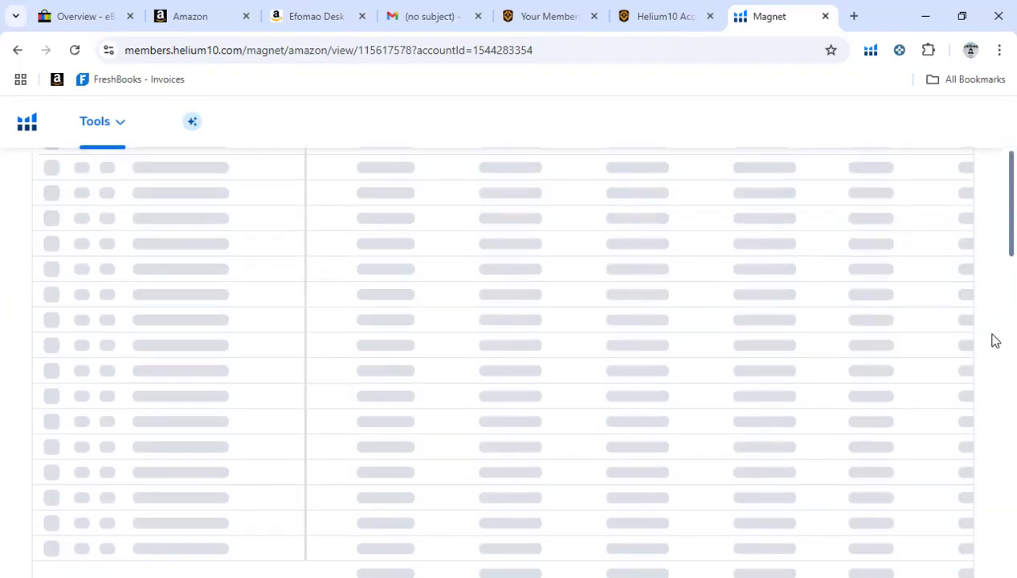
pyautogui.scroll(10, 992, 138)
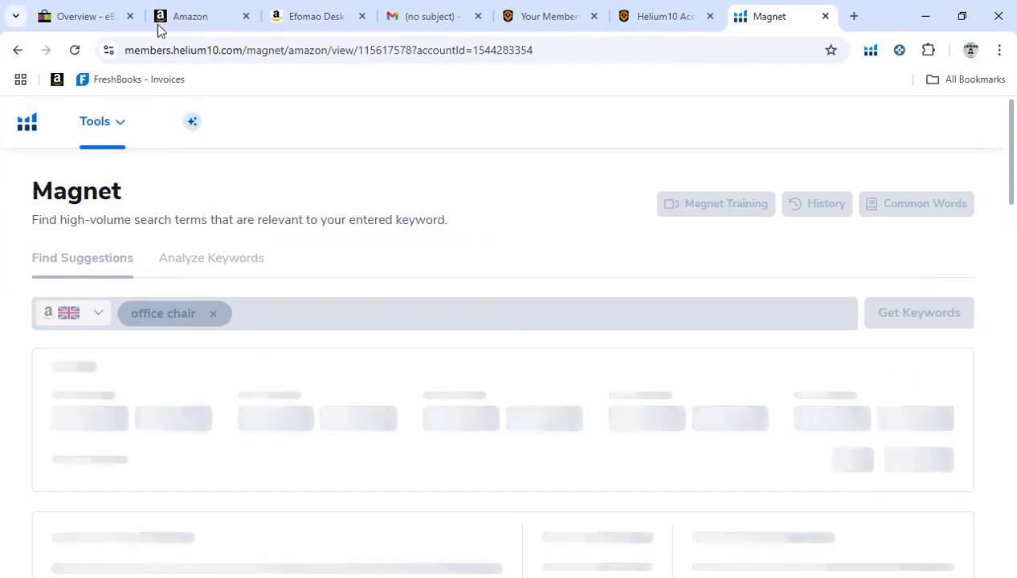
pyautogui.click(75, 49)
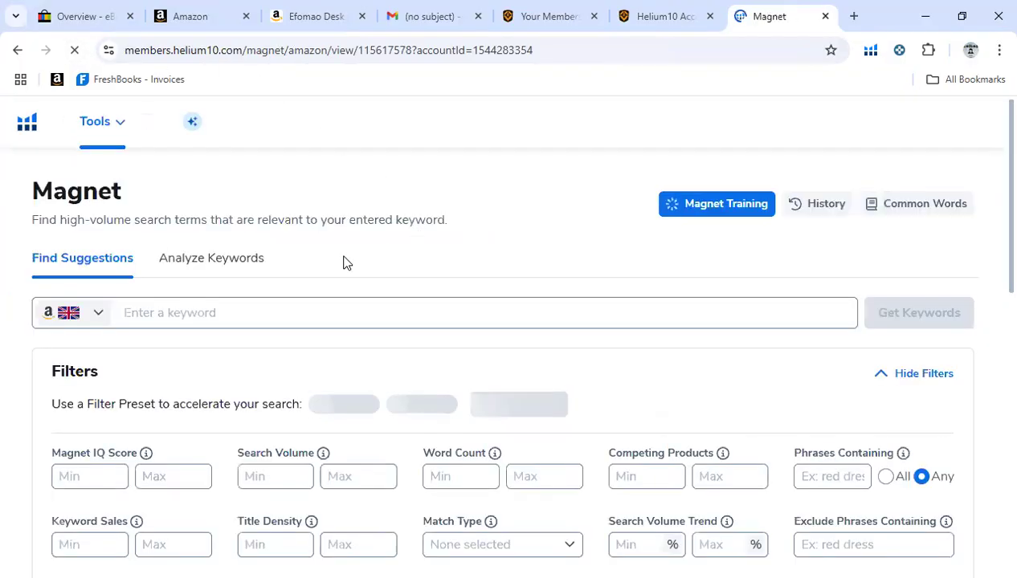
pyautogui.click(180, 314)
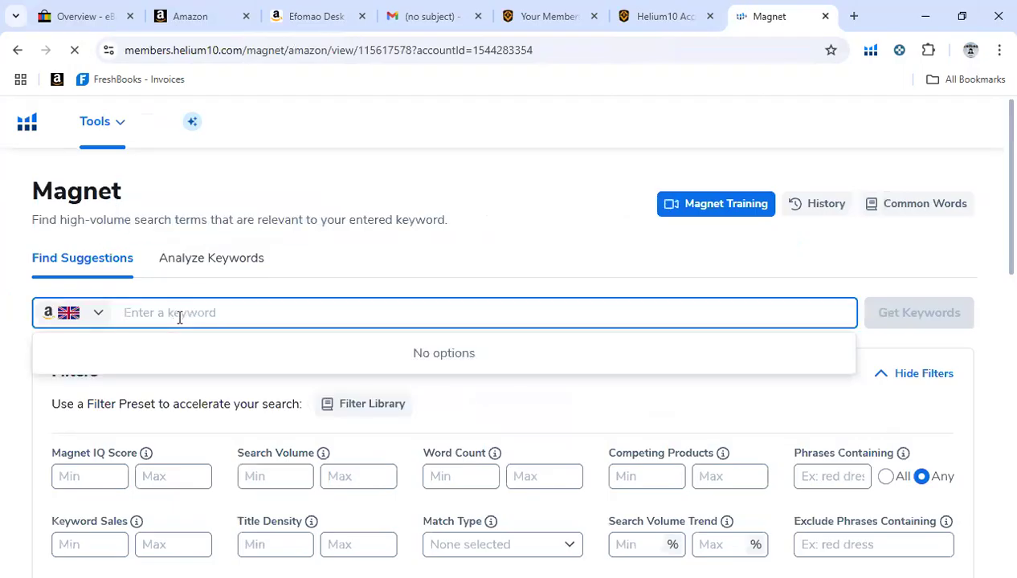
pyautogui.write('office chair')
pyautogui.press('Return')
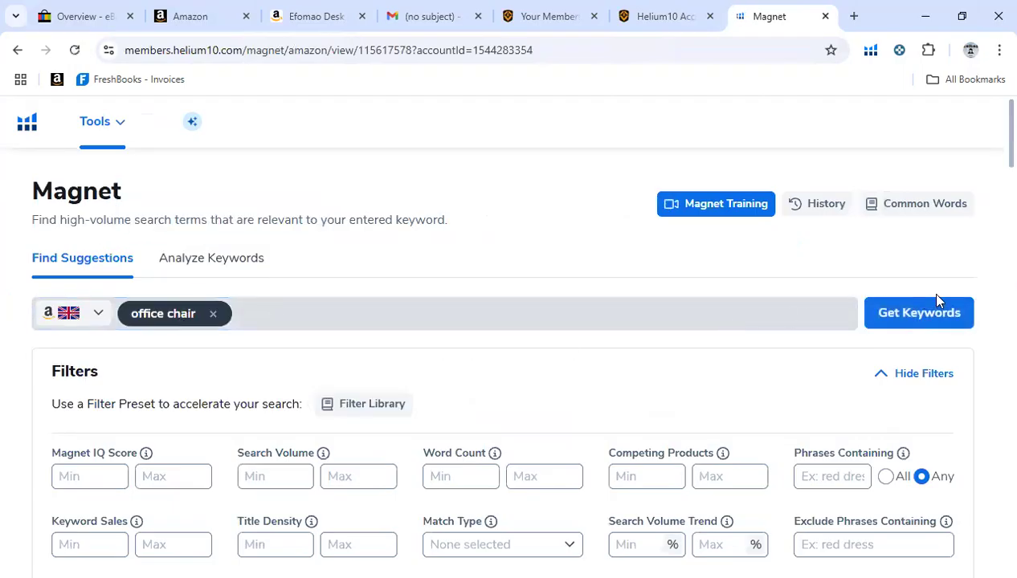
pyautogui.click(917, 317)
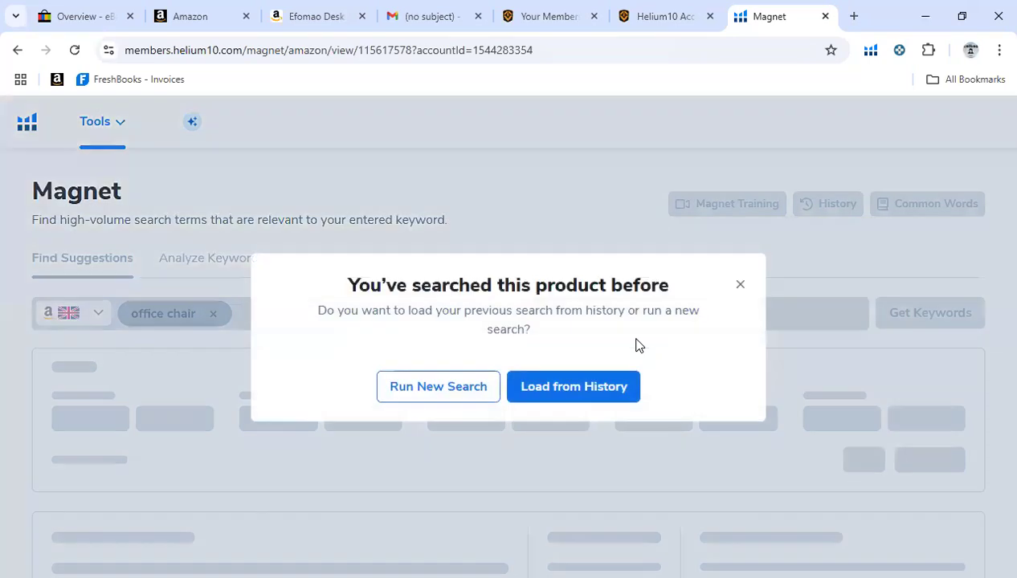
pyautogui.click(549, 387)
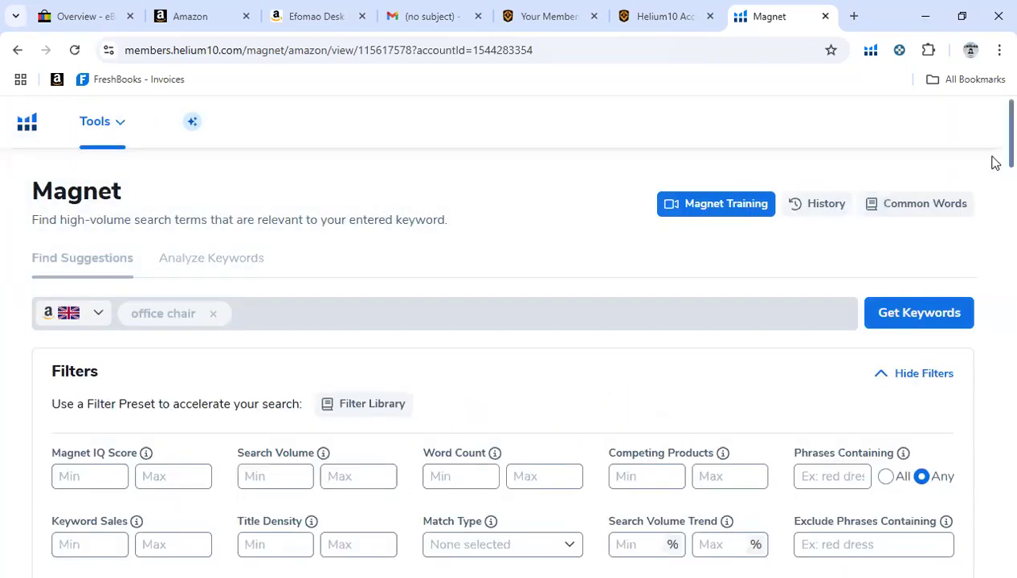
# - Sort the office chair keyword results by search volume from highest to lowest and look through the list
pyautogui.moveTo(992, 154); pyautogui.dragTo(992, 254)
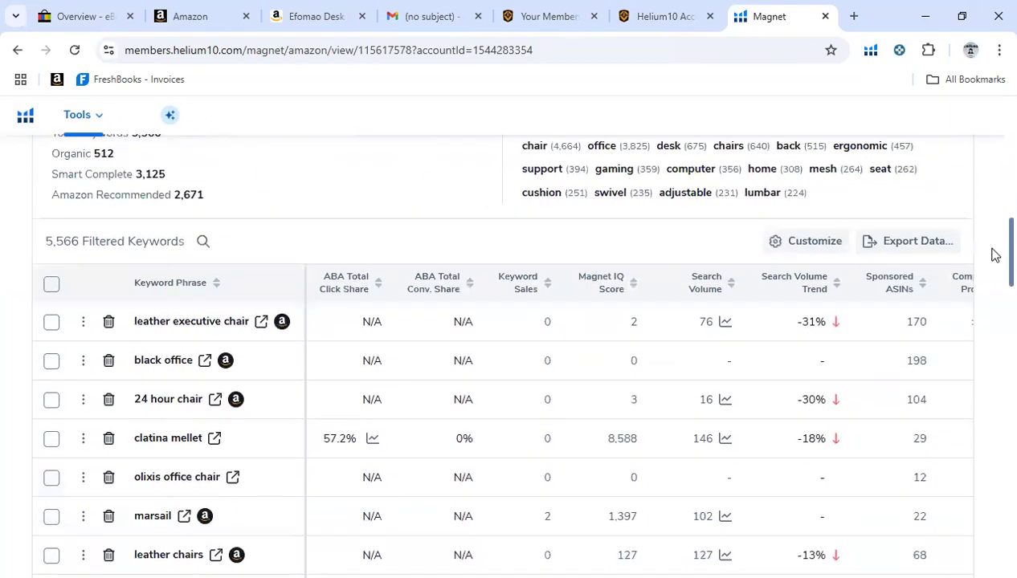
pyautogui.click(701, 294)
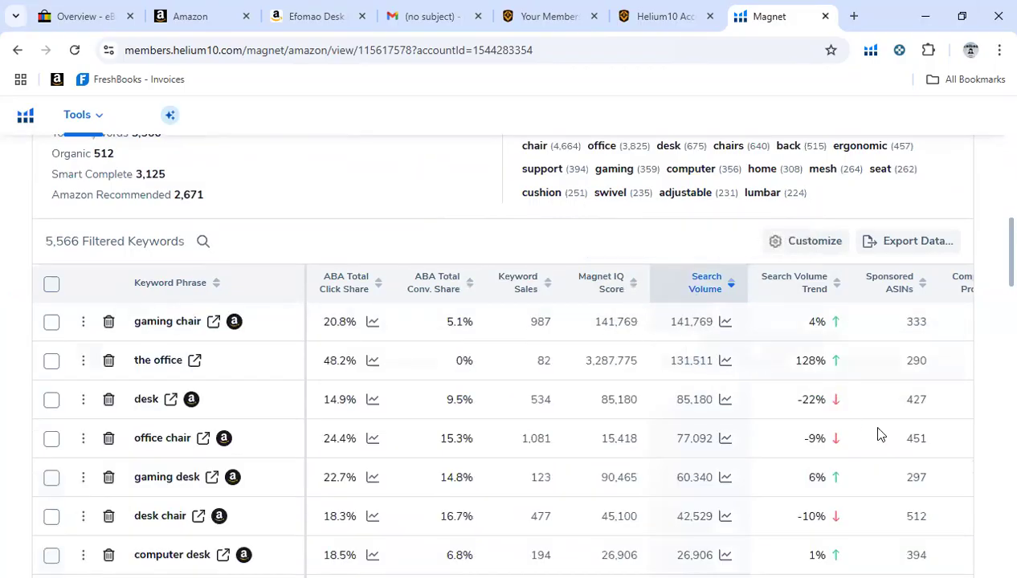
pyautogui.scroll(-2, 993, 273)
pyautogui.scroll(-7, 992, 284)
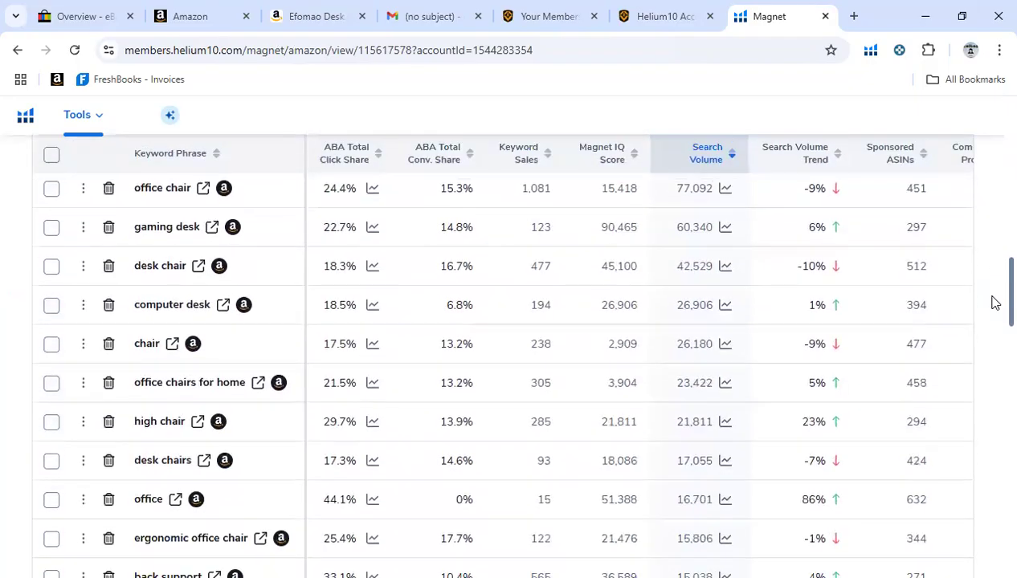
pyautogui.scroll(-1, 993, 378)
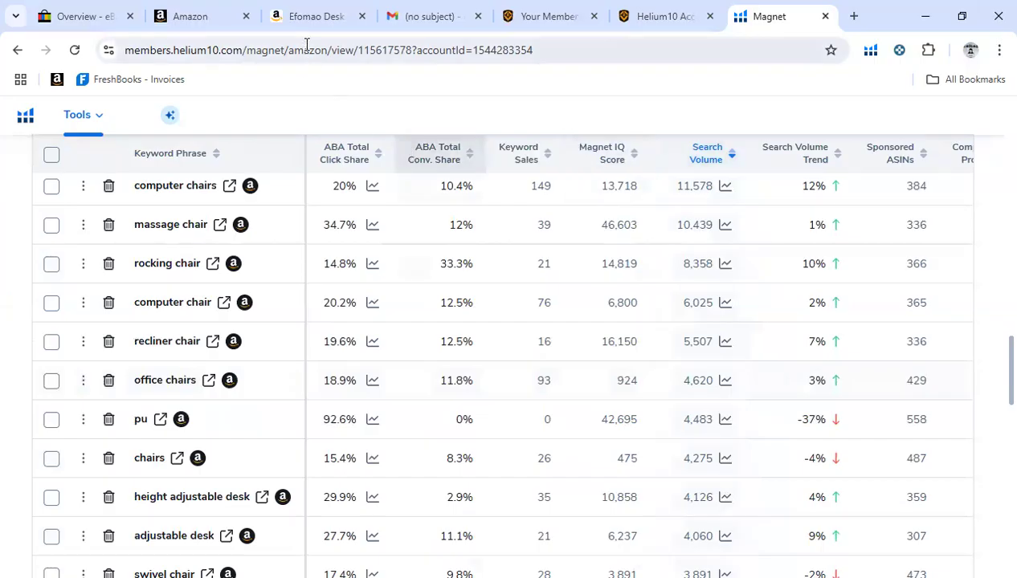
# - Return to the Efomao desk chair listing and highlight the phrase "executive office chair" in the first bullet point
pyautogui.click(319, 17)
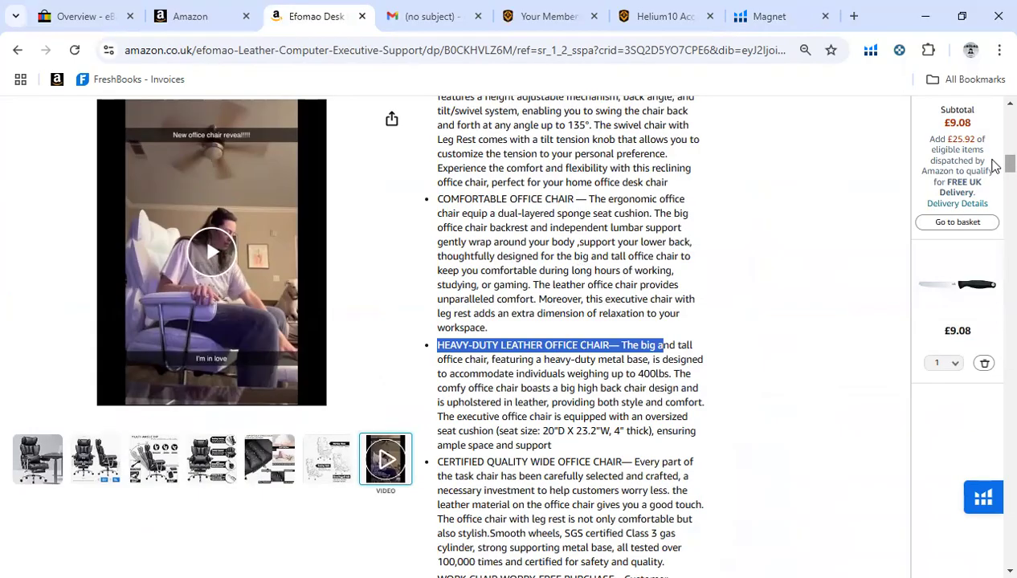
pyautogui.scroll(2, 998, 156)
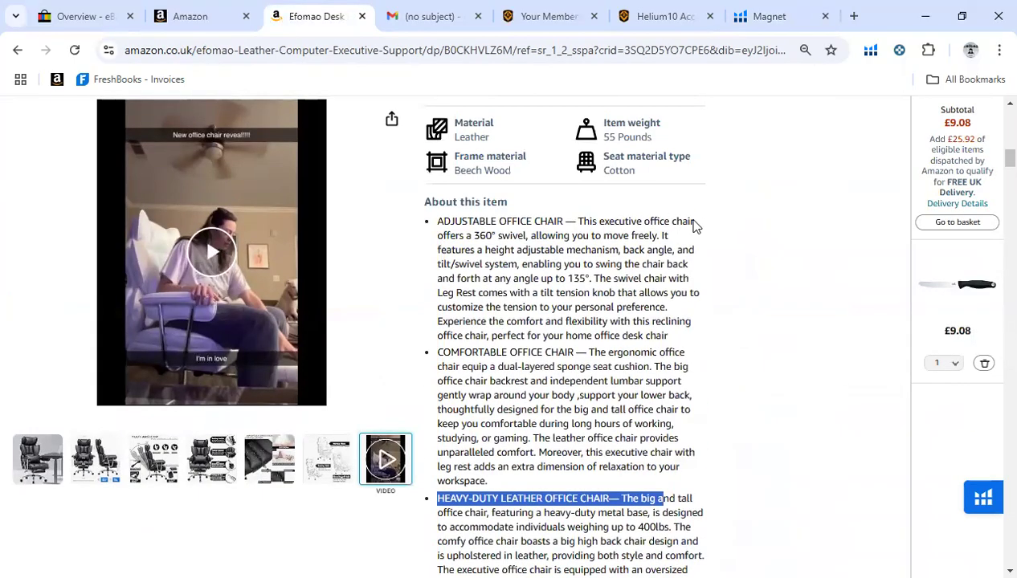
pyautogui.moveTo(599, 222); pyautogui.dragTo(724, 221)
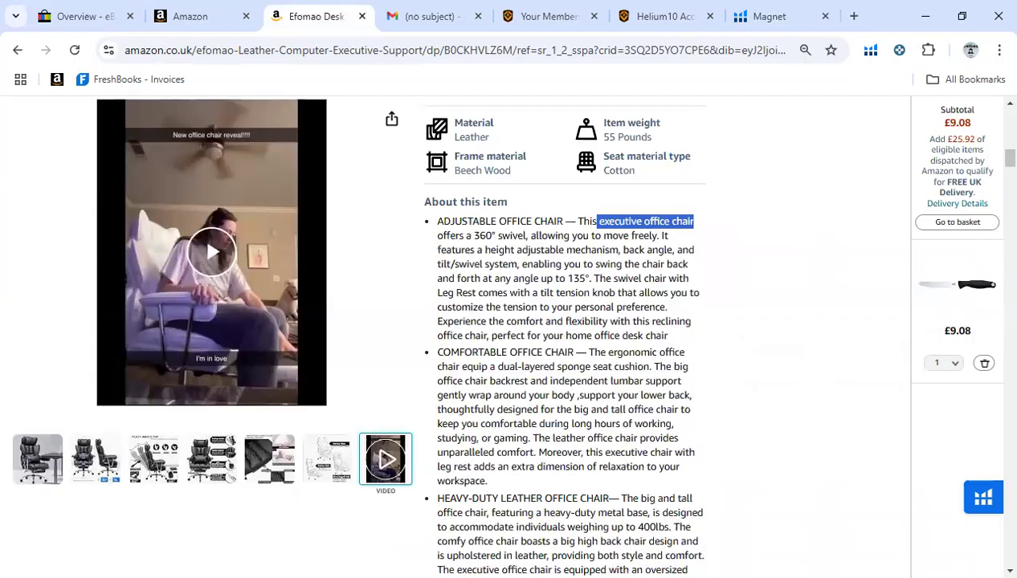
# - Go back to the Magnet results and review the highest-volume keyword phrases for use in bullet points
pyautogui.click(728, 21)
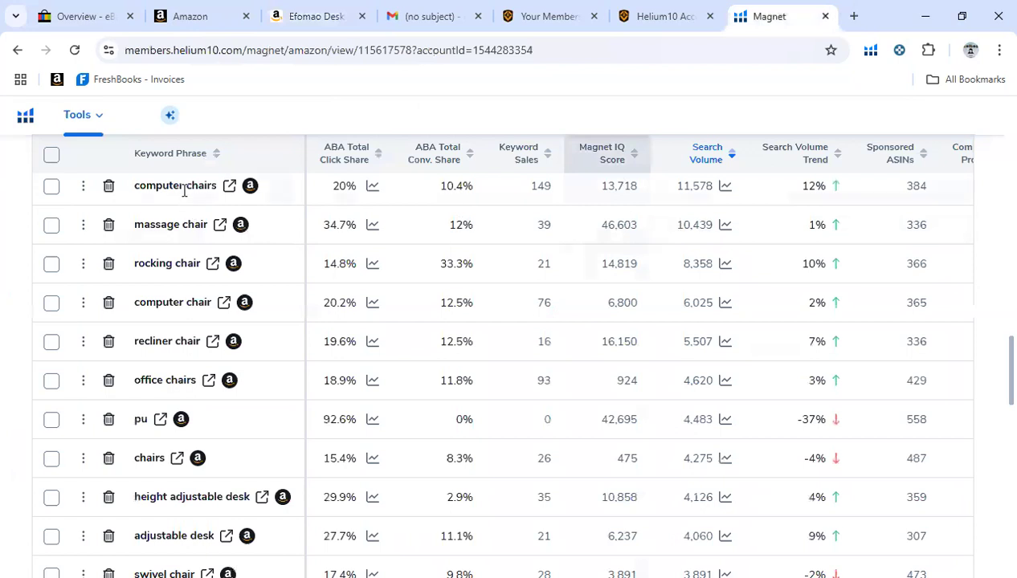
pyautogui.scroll(2, 994, 351)
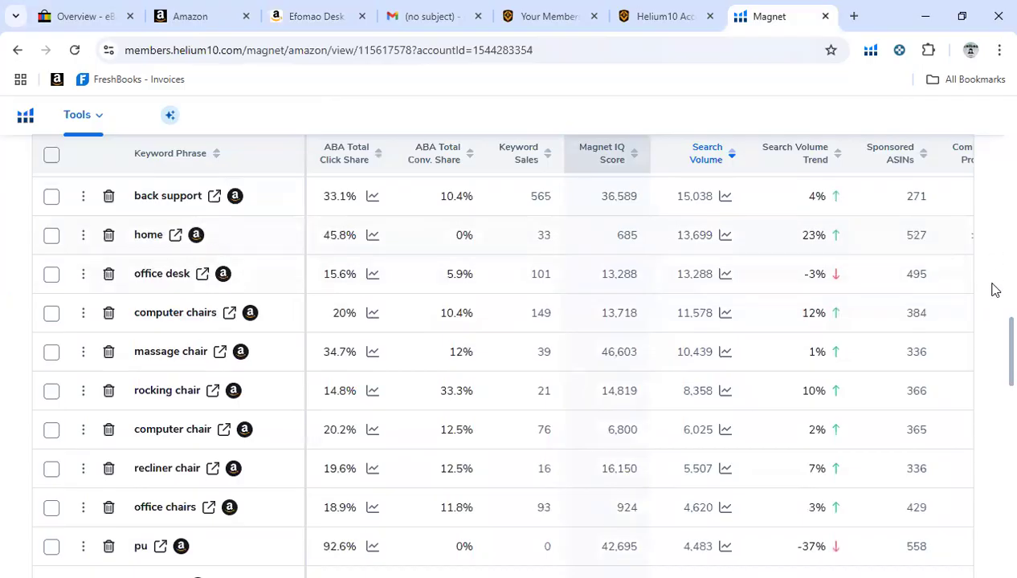
pyautogui.scroll(2, 992, 337)
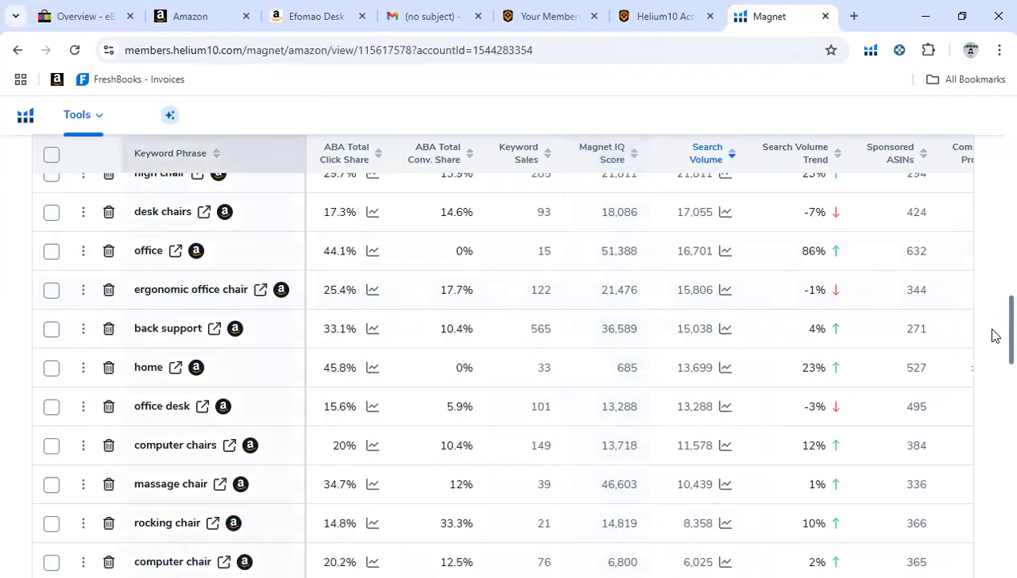
pyautogui.scroll(5, 995, 336)
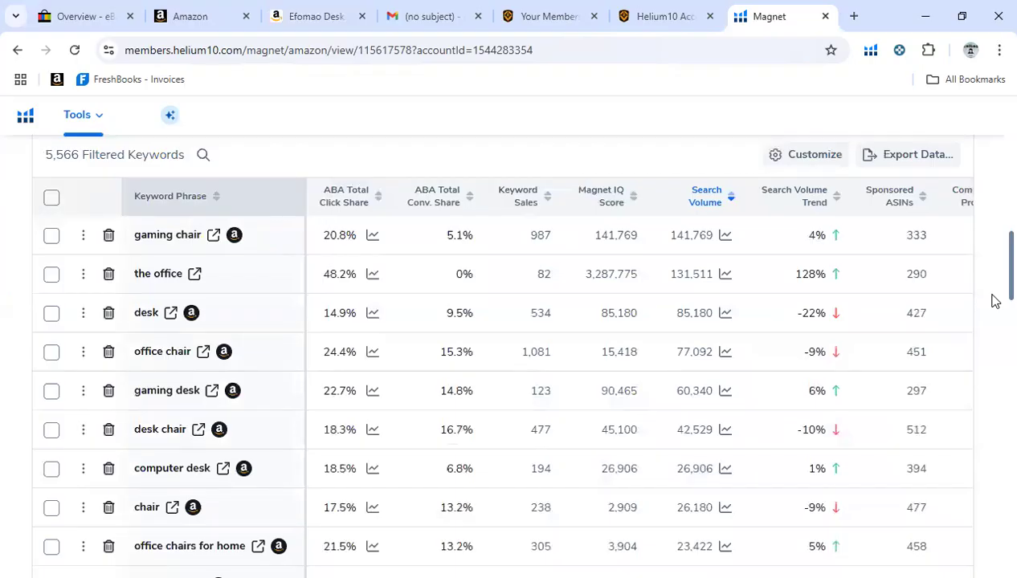
pyautogui.scroll(-4, 993, 275)
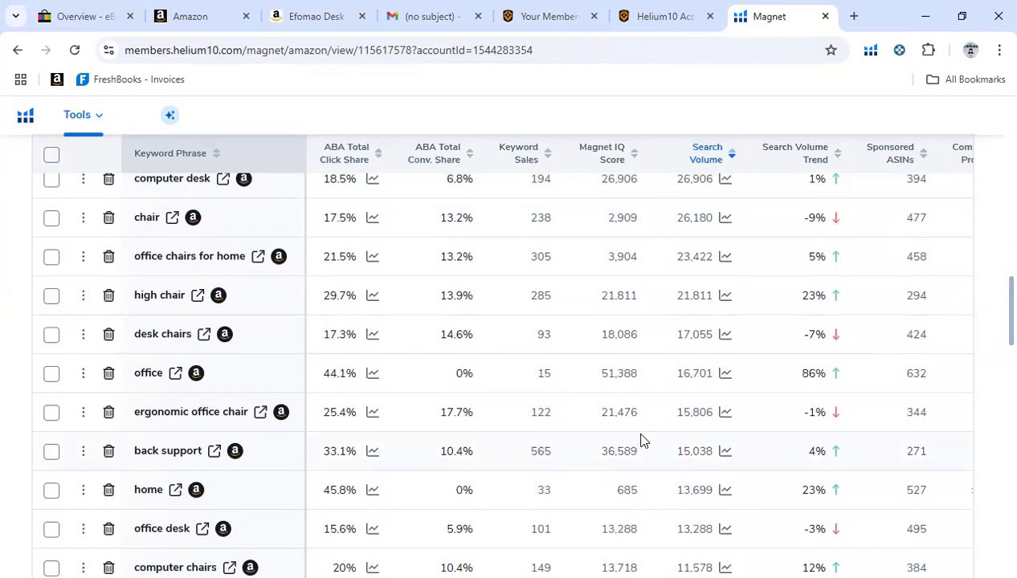
# - Select the eight highest-volume keyword phrases in the "office chair" results, from "gaming chair" down to "chair"
pyautogui.scroll(4, 993, 241)
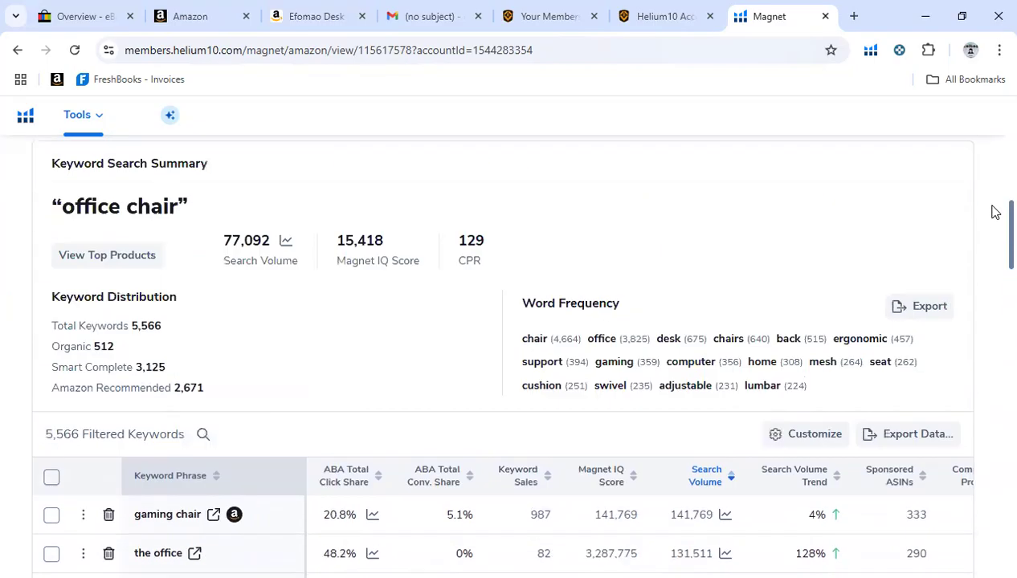
pyautogui.scroll(4, 995, 211)
pyautogui.scroll(2, 993, 164)
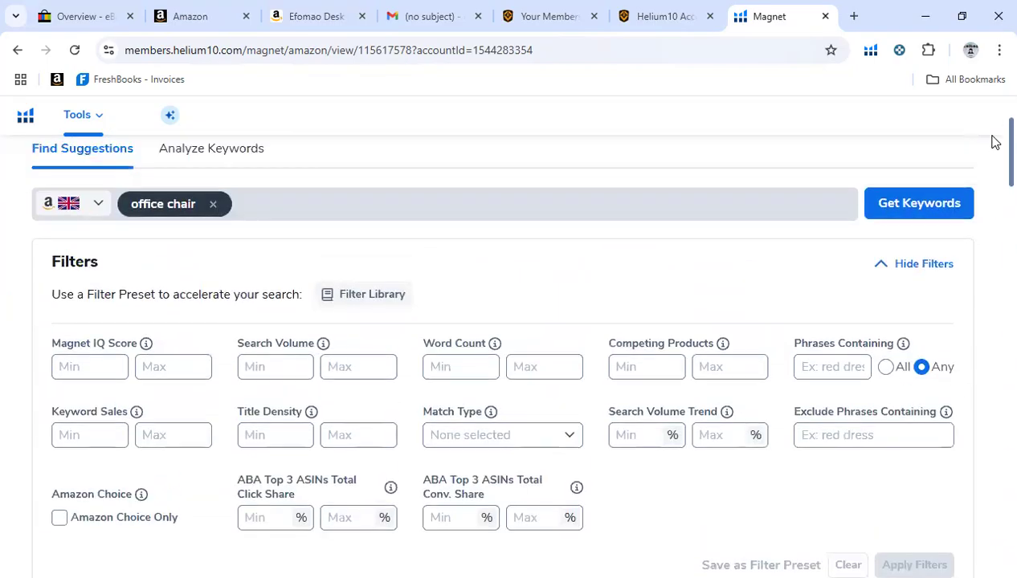
pyautogui.scroll(2, 995, 142)
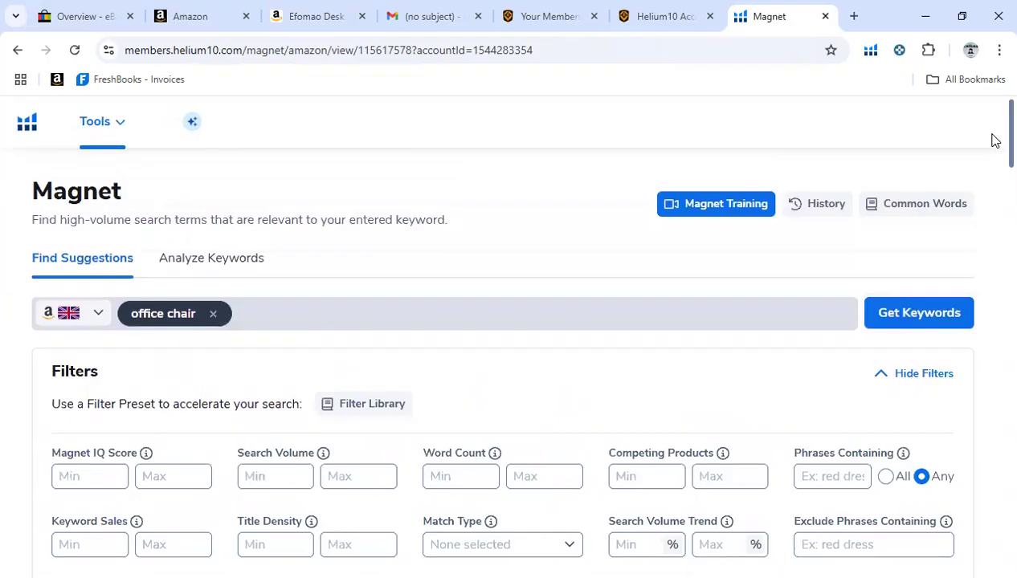
pyautogui.scroll(-2, 995, 141)
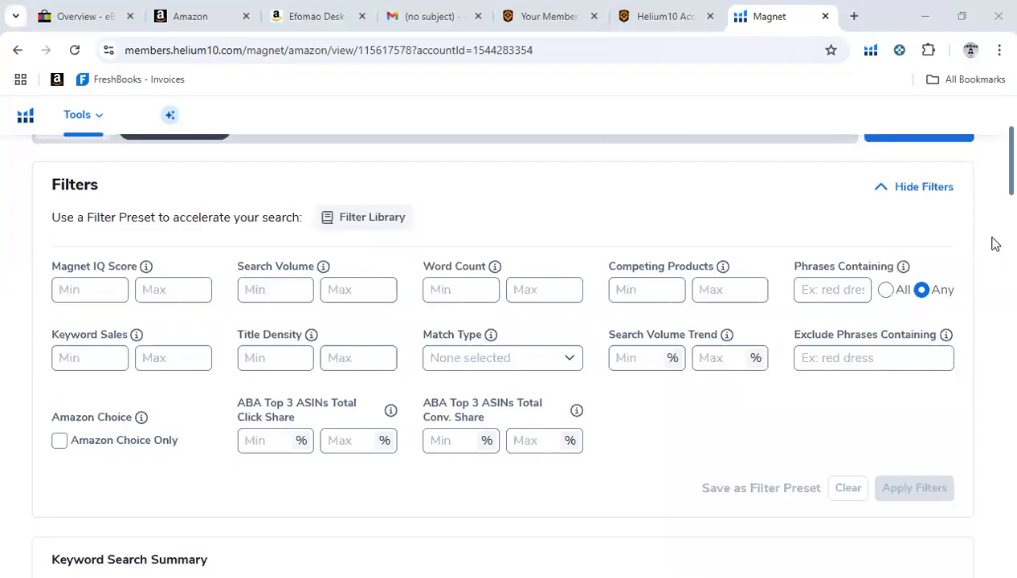
pyautogui.scroll(-10, 996, 243)
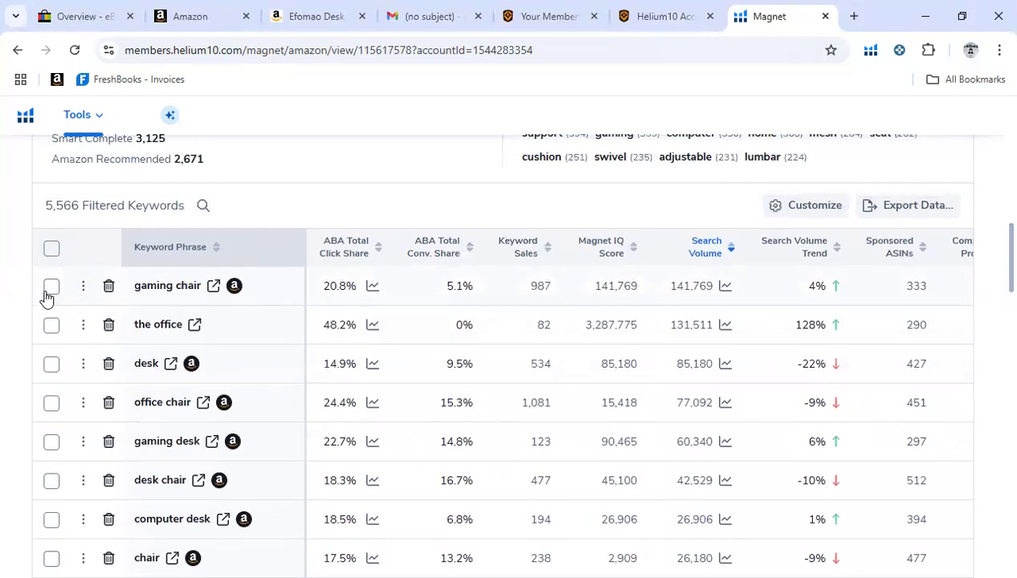
pyautogui.click(50, 286)
pyautogui.click(51, 324)
pyautogui.click(50, 363)
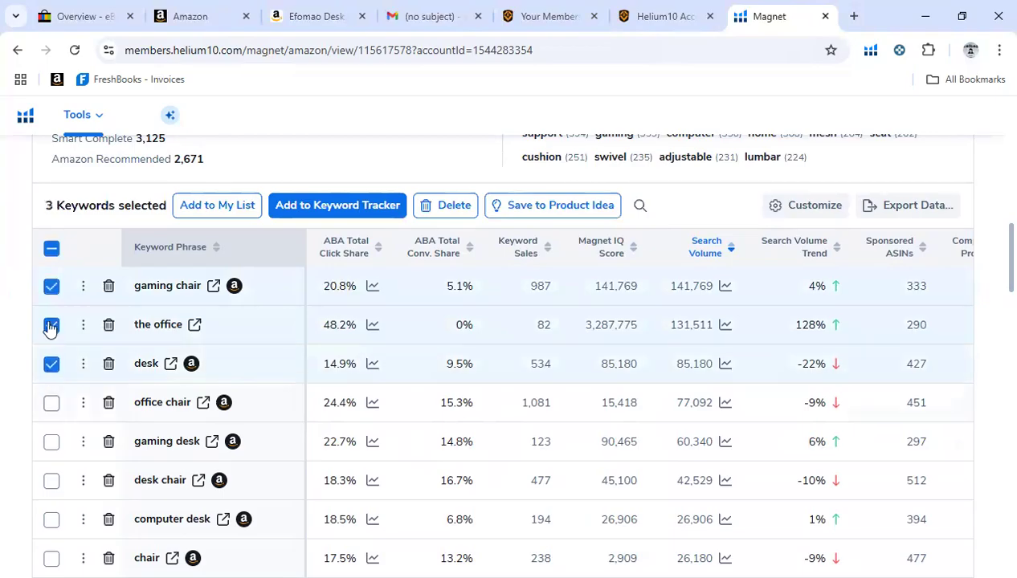
pyautogui.click(51, 402)
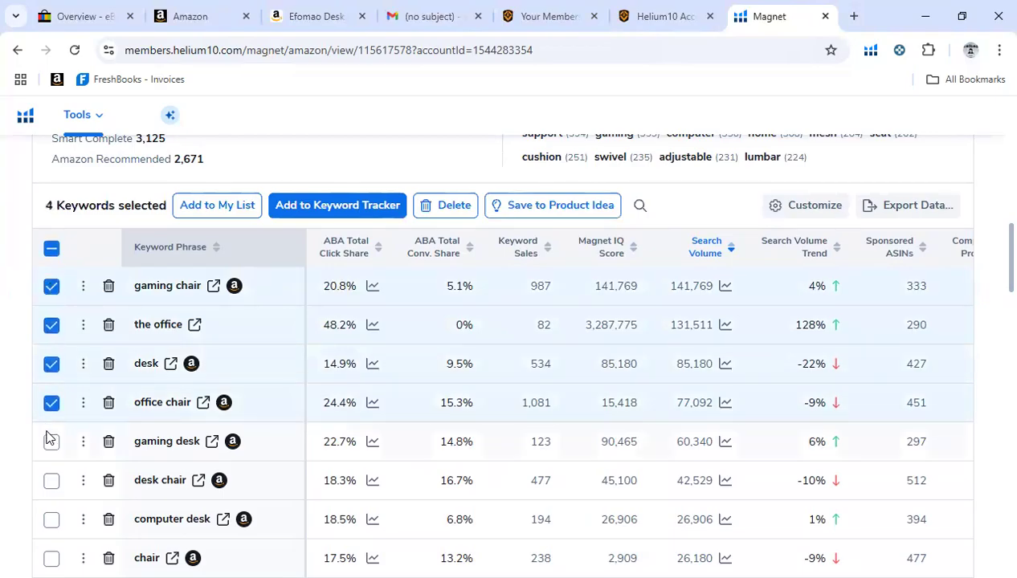
pyautogui.click(51, 442)
pyautogui.click(51, 480)
pyautogui.click(50, 519)
pyautogui.click(50, 558)
# - Add the following nine keyword phrases to the selection, from "office chairs for home" down to "computer chairs"
pyautogui.moveTo(1009, 270); pyautogui.dragTo(1010, 328)
pyautogui.click(51, 238)
pyautogui.click(50, 276)
pyautogui.click(50, 315)
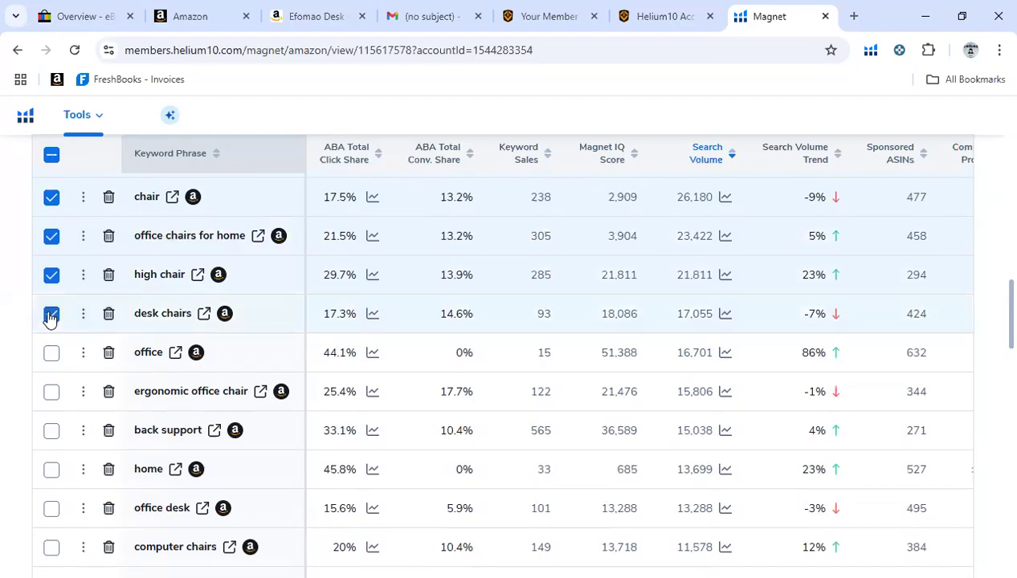
pyautogui.click(51, 353)
pyautogui.click(50, 392)
pyautogui.click(51, 431)
pyautogui.click(53, 473)
pyautogui.click(52, 511)
pyautogui.click(51, 548)
# - Also select the keywords "massage chair", "rocking chair", "computer chair", "recliner chair" and "office chairs"
pyautogui.scroll(-2, 995, 330)
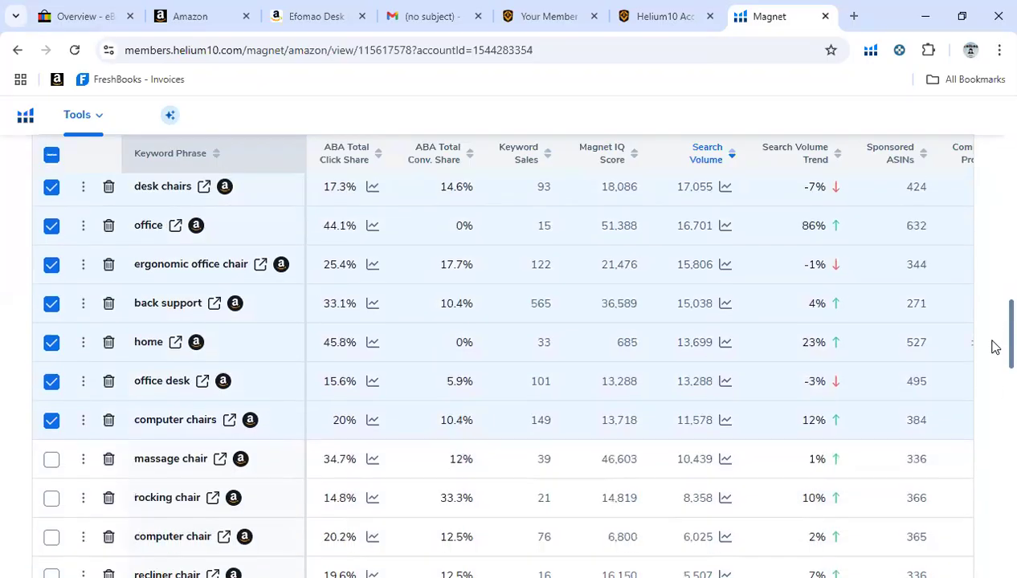
pyautogui.scroll(-2, 994, 347)
pyautogui.click(52, 306)
pyautogui.click(52, 346)
pyautogui.click(51, 384)
pyautogui.click(51, 423)
pyautogui.click(52, 462)
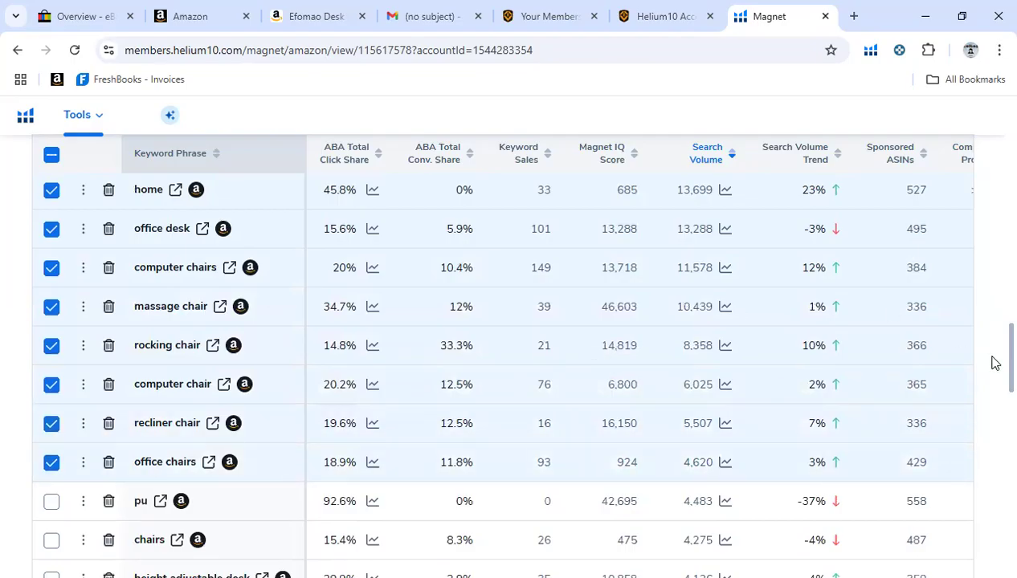
# - Export the selected keywords as a CSV file
pyautogui.scroll(10, 993, 321)
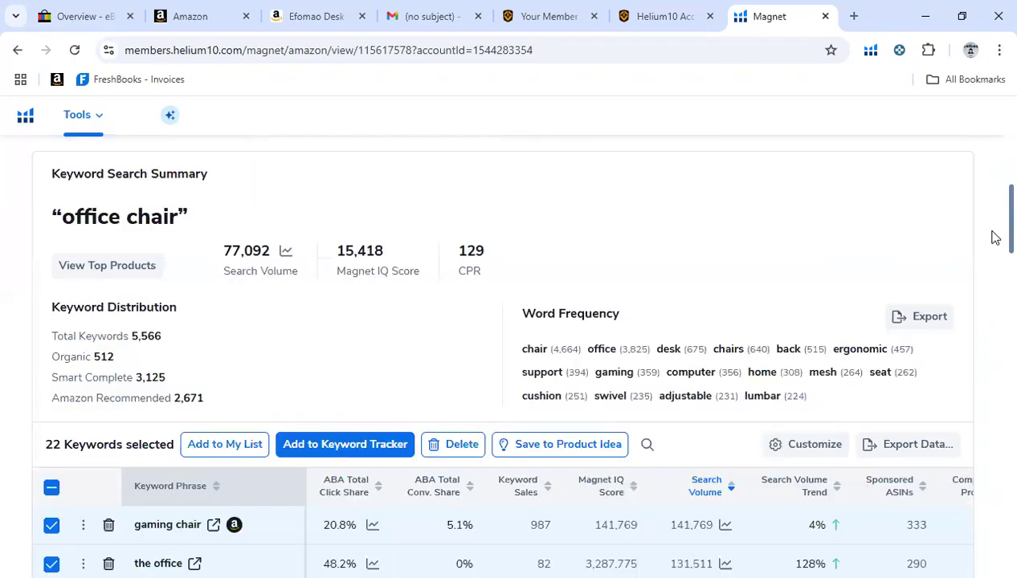
pyautogui.scroll(-1, 993, 237)
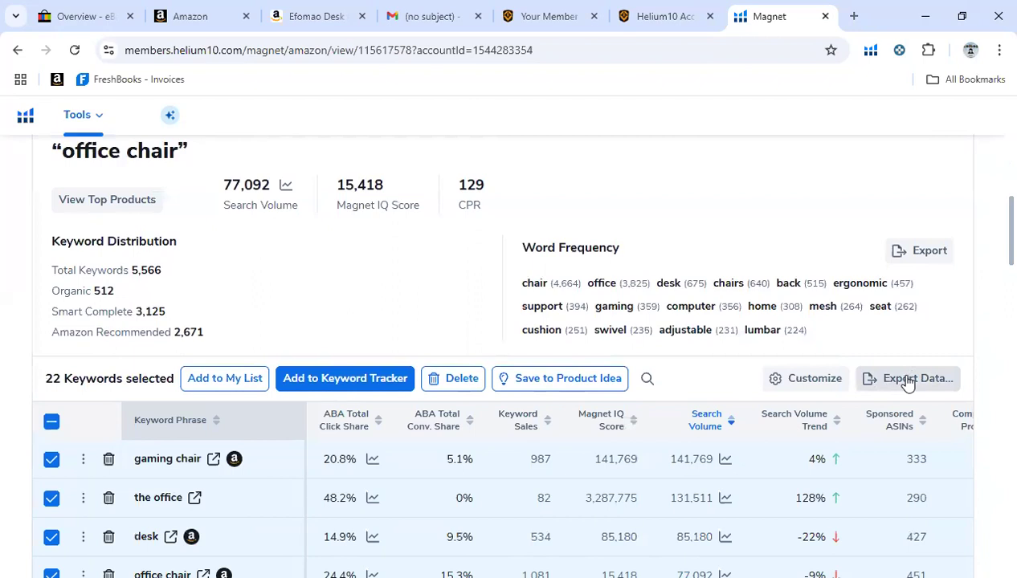
pyautogui.click(909, 383)
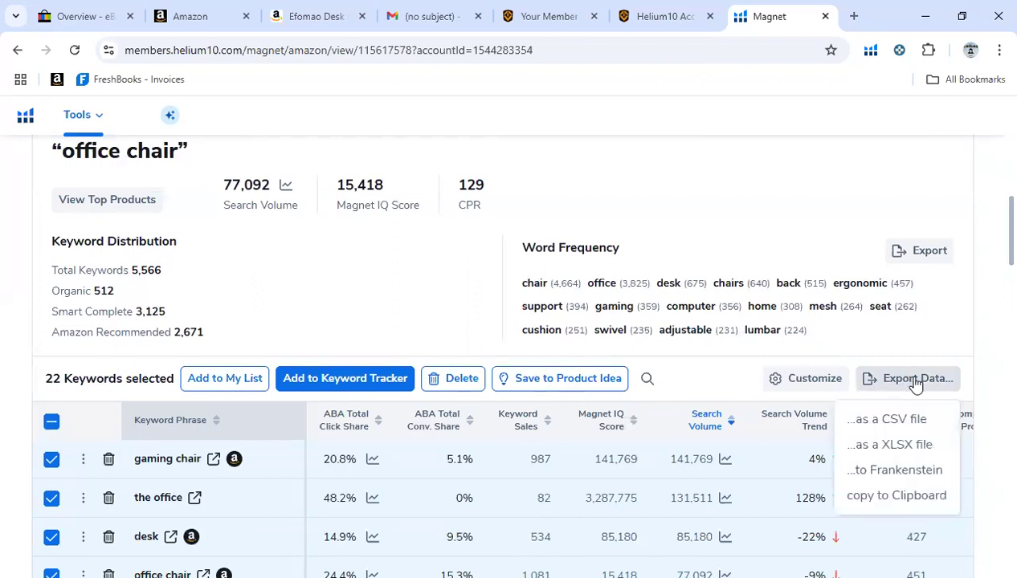
pyautogui.click(875, 419)
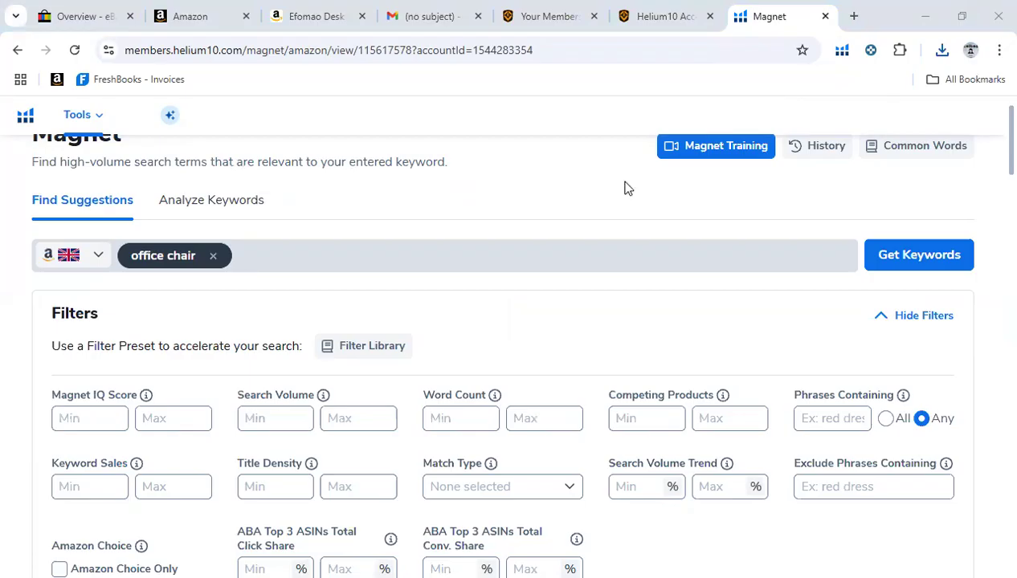
# - Look at the Efomao listing again, and switch to Amazon Seller Central to open its Add Products page
pyautogui.click(329, 17)
pyautogui.moveTo(993, 120)
pyautogui.mouseDown()
pyautogui.moveTo(993, 163)
pyautogui.moveTo(994, 119)
pyautogui.moveTo(992, 154)
pyautogui.moveTo(994, 133)
pyautogui.mouseUp()
pyautogui.moveTo(193, 17)
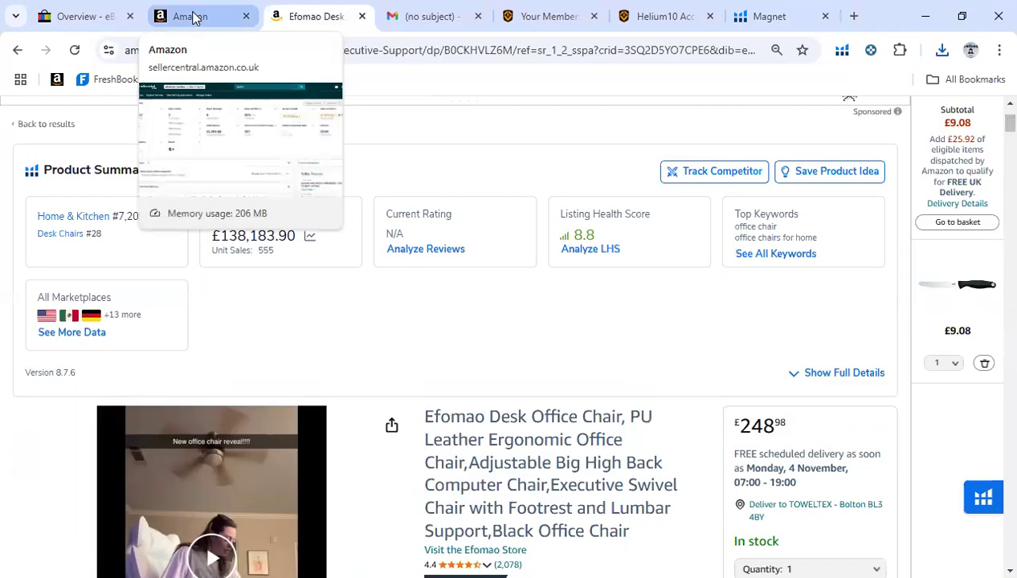
pyautogui.click(199, 16)
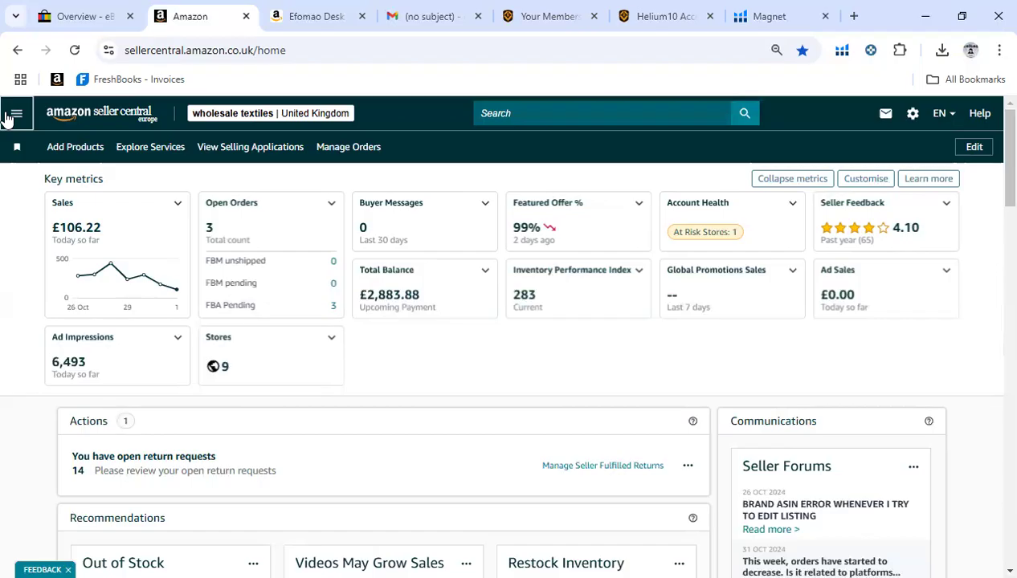
pyautogui.click(16, 115)
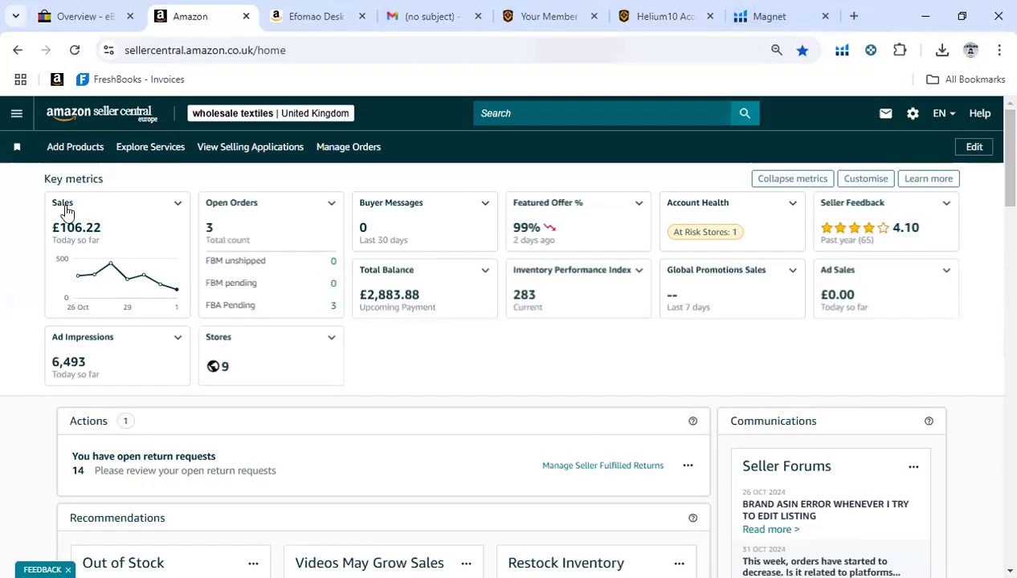
pyautogui.click(16, 118)
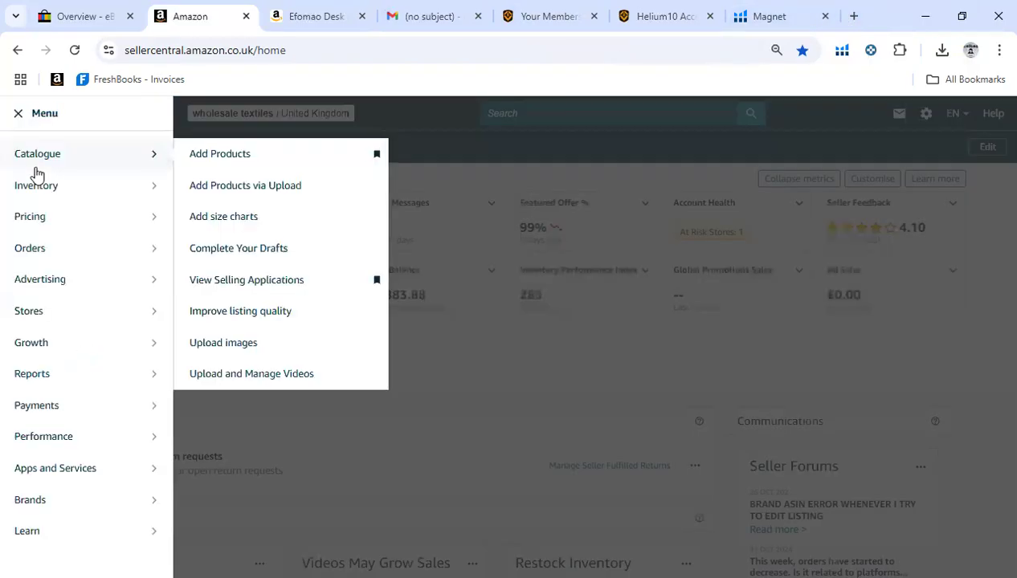
pyautogui.moveTo(57, 155)
pyautogui.click(228, 155)
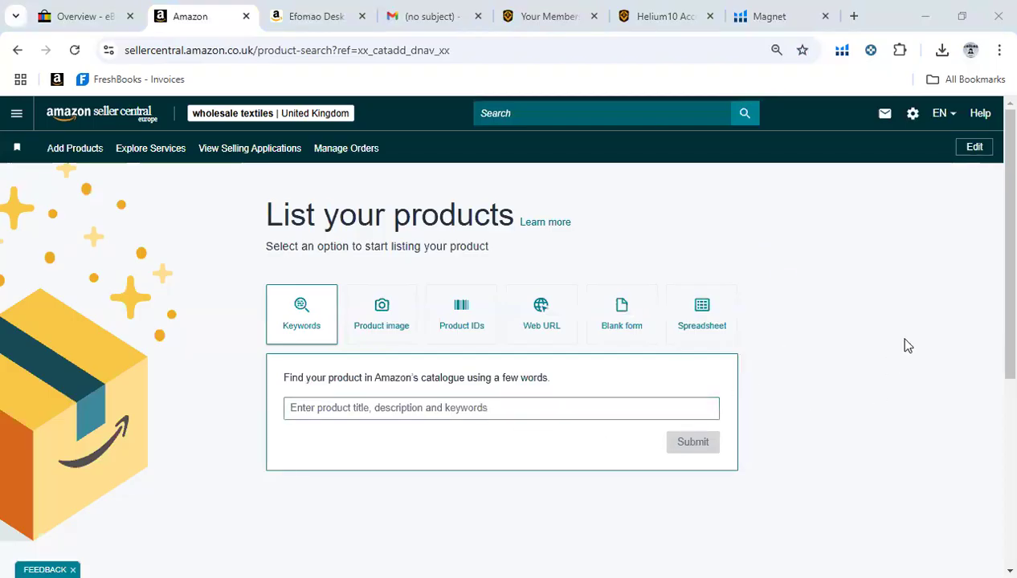
# - Search Amazon's catalogue for "bath sheets" and start creating a new listing from the results page
pyautogui.click(322, 412)
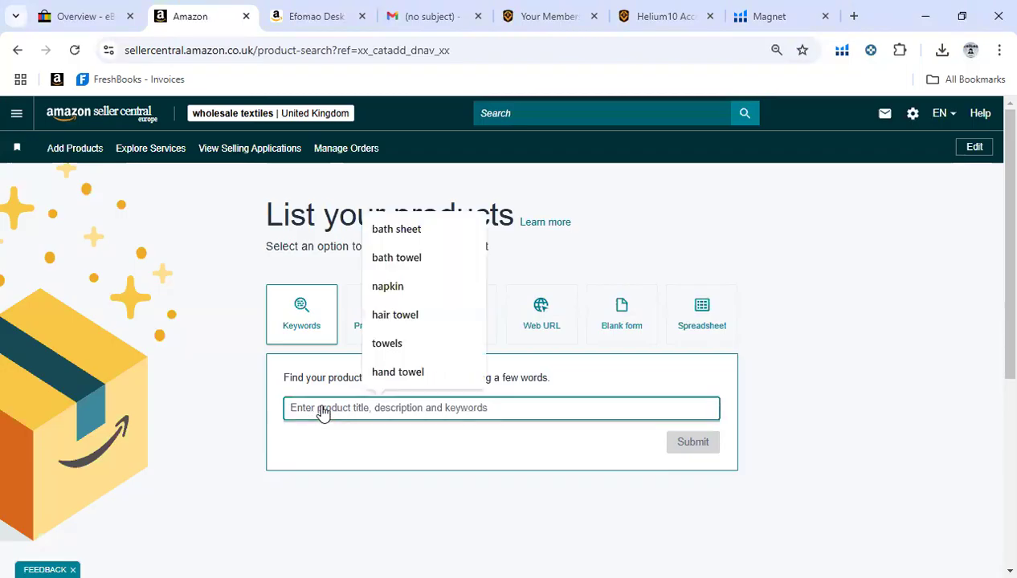
pyautogui.click(397, 231)
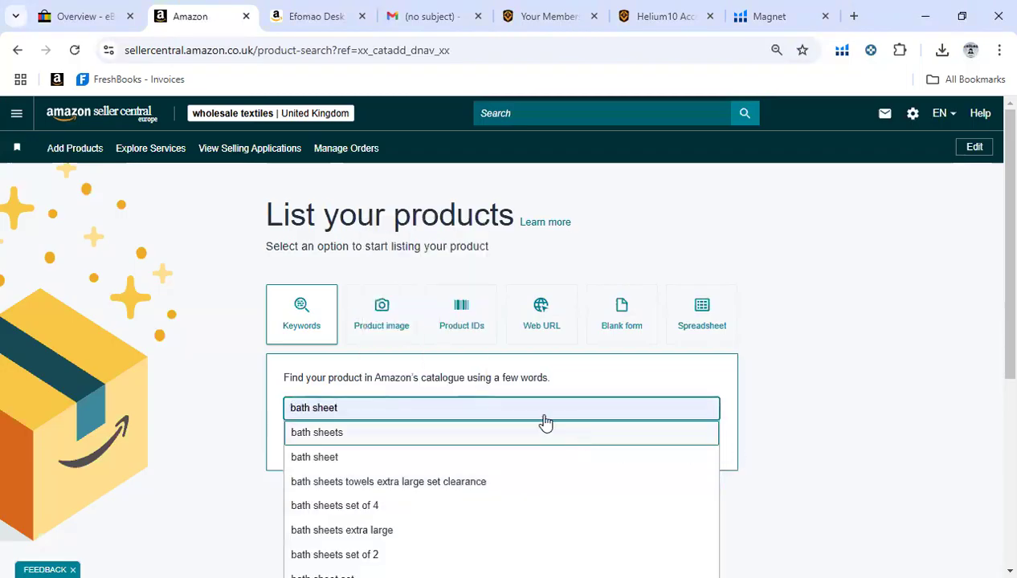
pyautogui.click(329, 434)
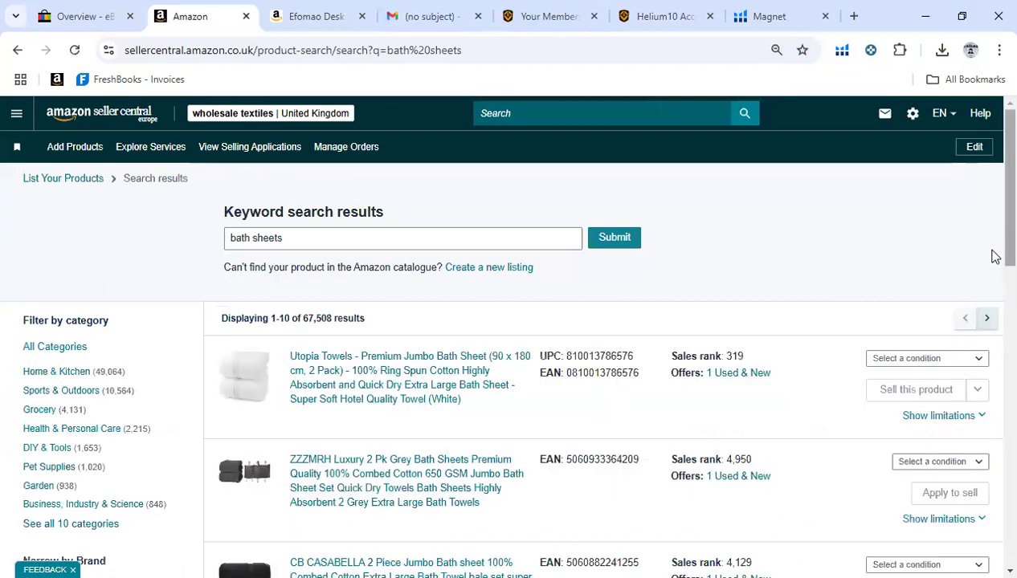
pyautogui.scroll(-6, 992, 257)
pyautogui.scroll(6, 994, 338)
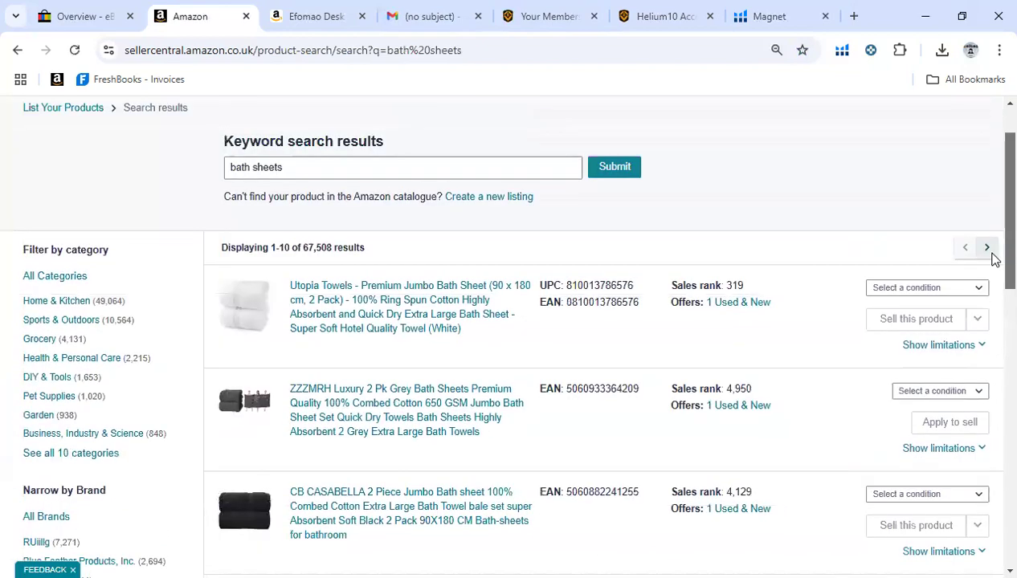
pyautogui.click(487, 201)
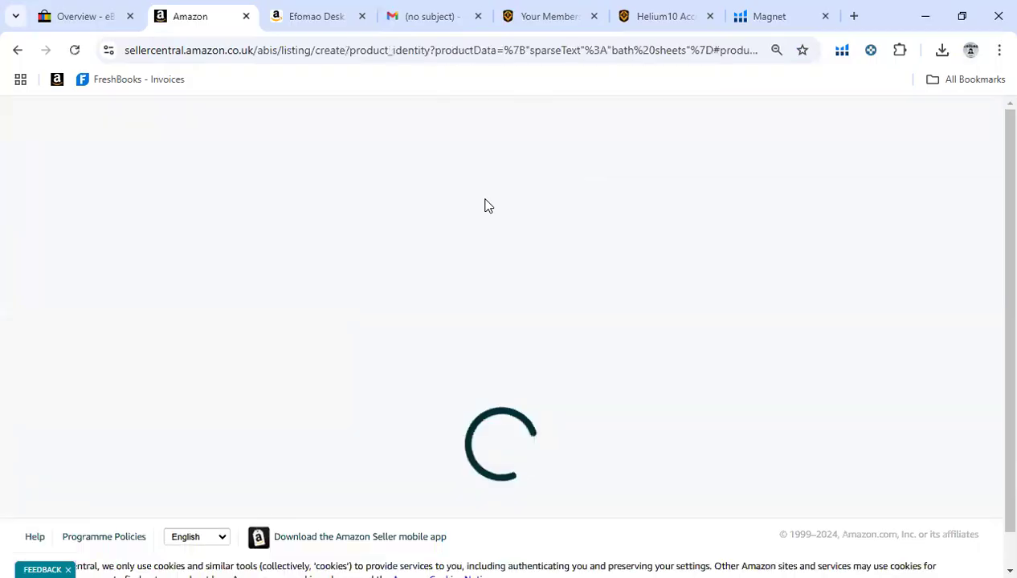
# - Enter "2 X Bath Sheets super jumbo" as the new listing's item name
pyautogui.click(436, 180)
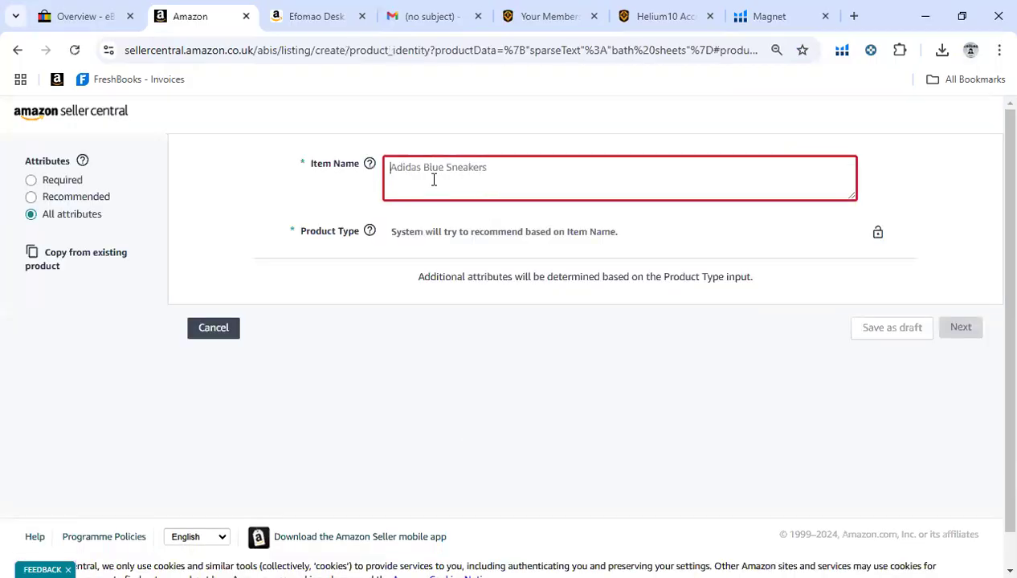
pyautogui.write('bath')
pyautogui.scroll(-1, 995, 236)
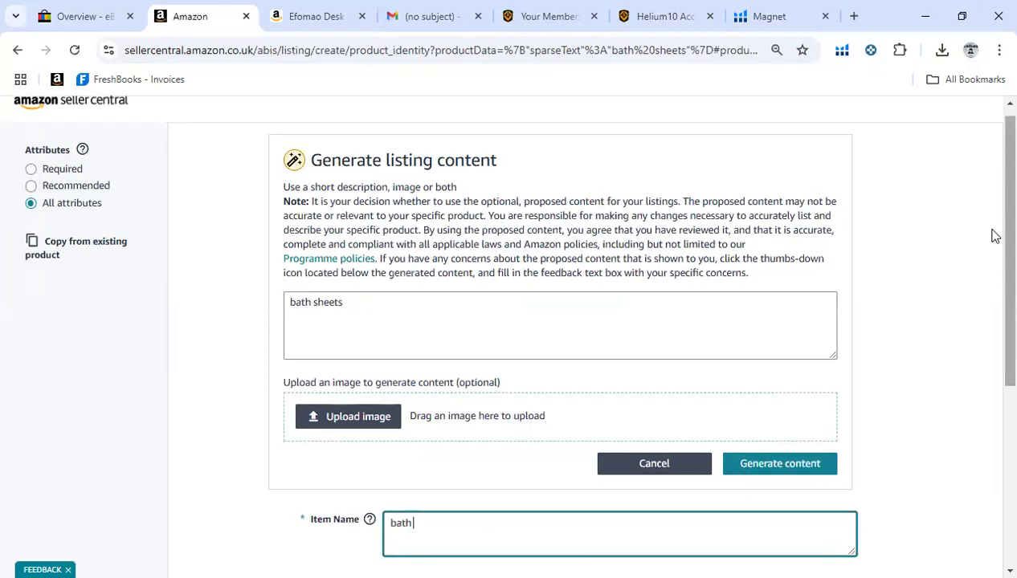
pyautogui.press('BackSpace')
pyautogui.press('BackSpace')
pyautogui.press('BackSpace')
pyautogui.press('BackSpace')
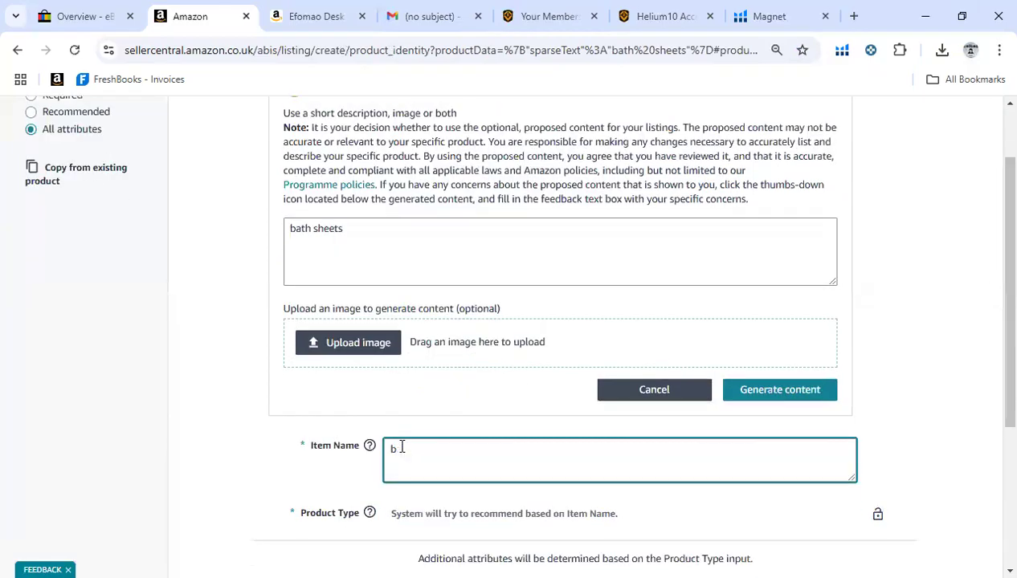
pyautogui.write('2 X Bath Sheets')
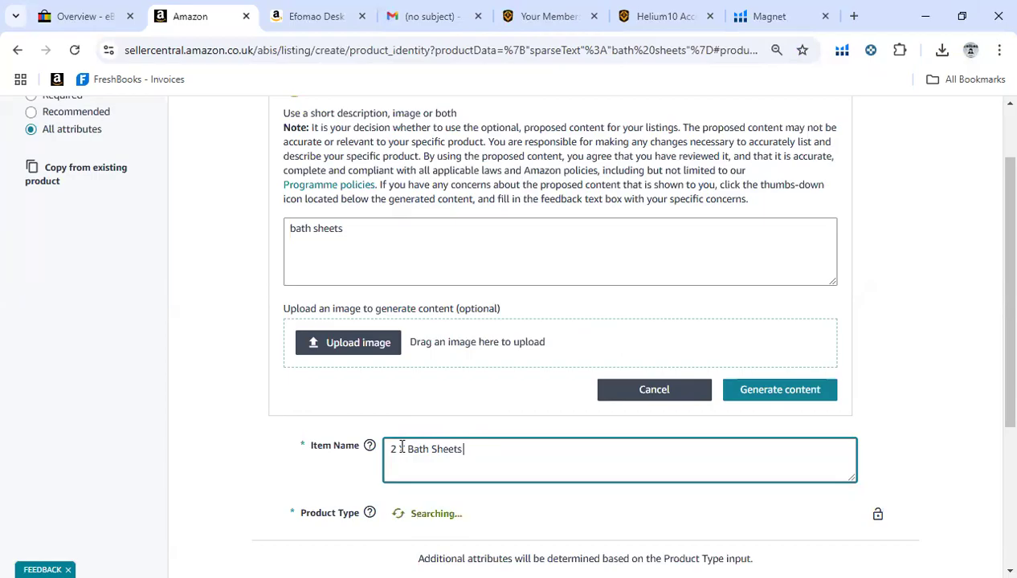
pyautogui.write('sup')
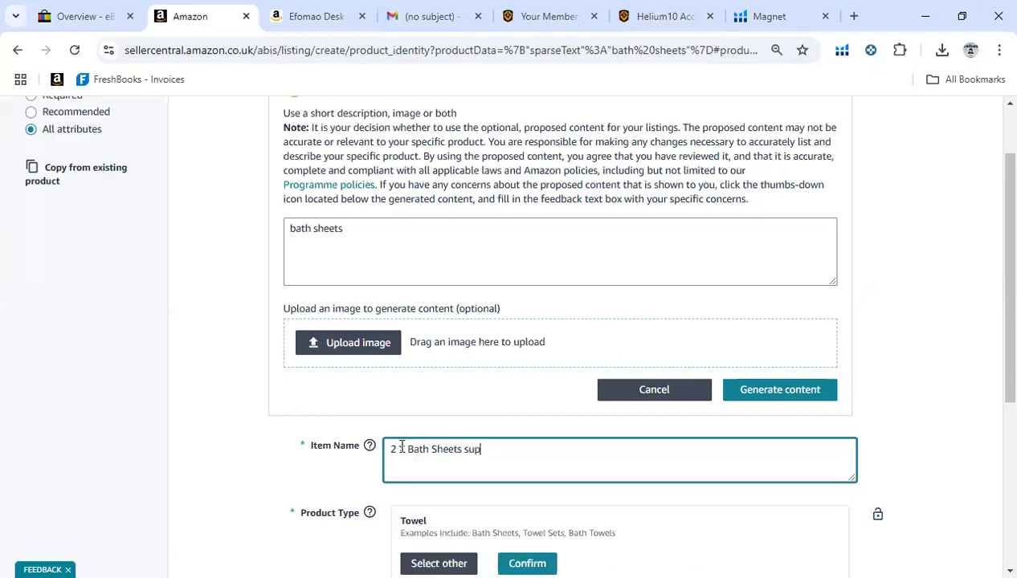
pyautogui.write('er jumbo')
pyautogui.scroll(-2, 992, 298)
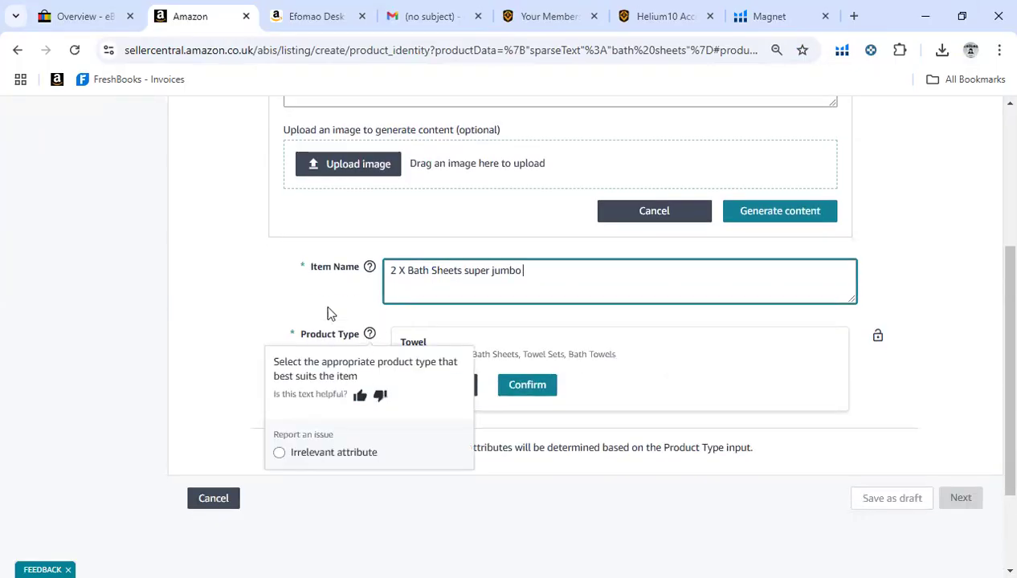
# - Confirm Towel as the product type for the bath sheets listing and look over the form
pyautogui.click(527, 385)
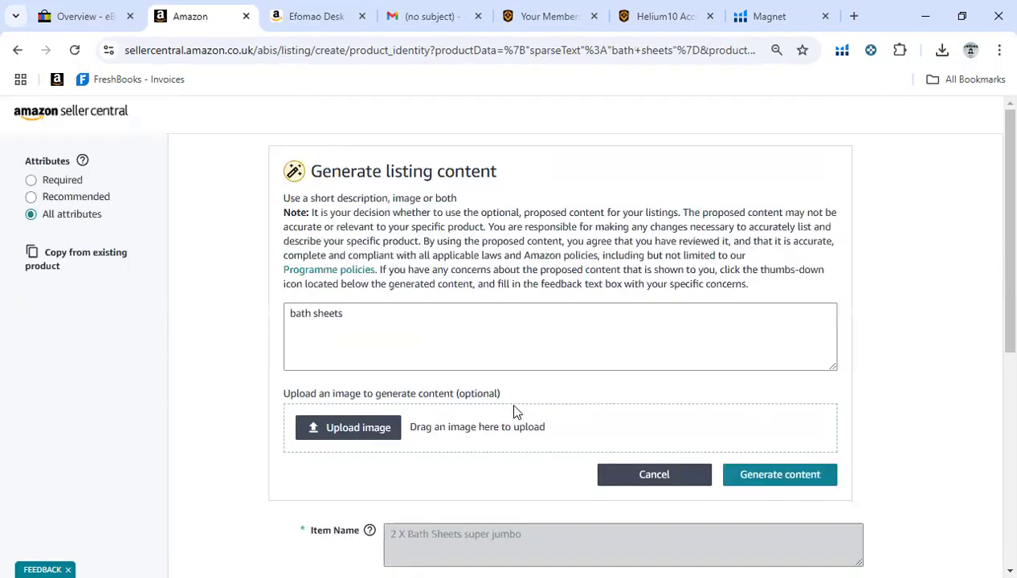
pyautogui.scroll(-1, 992, 245)
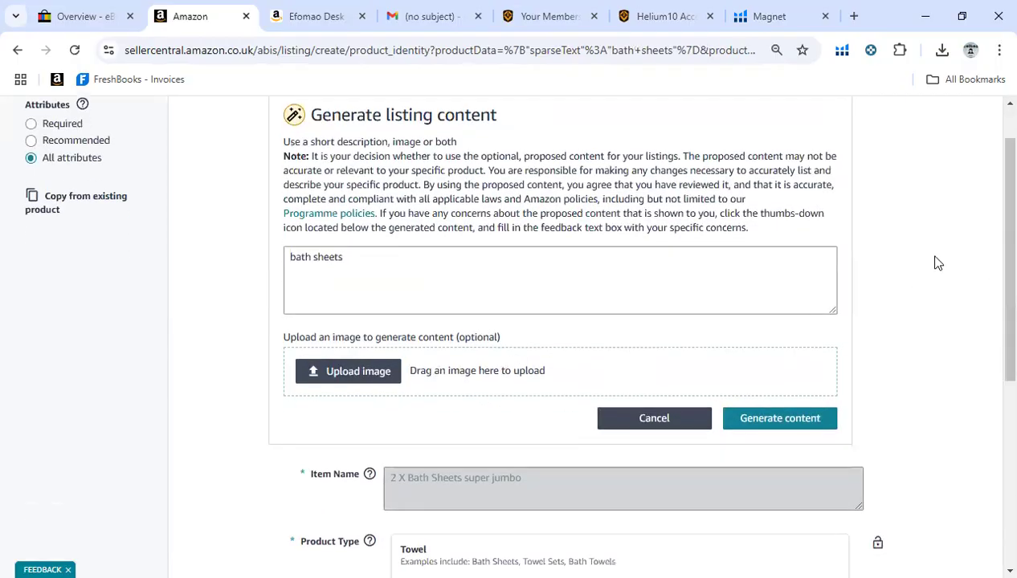
pyautogui.scroll(-1, 990, 273)
pyautogui.scroll(1, 989, 266)
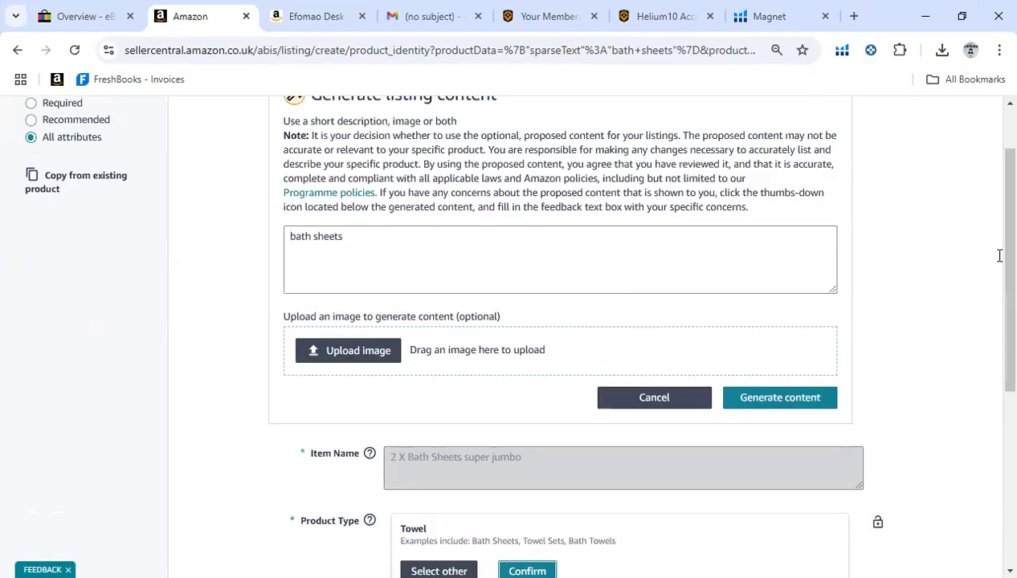
pyautogui.scroll(1, 997, 207)
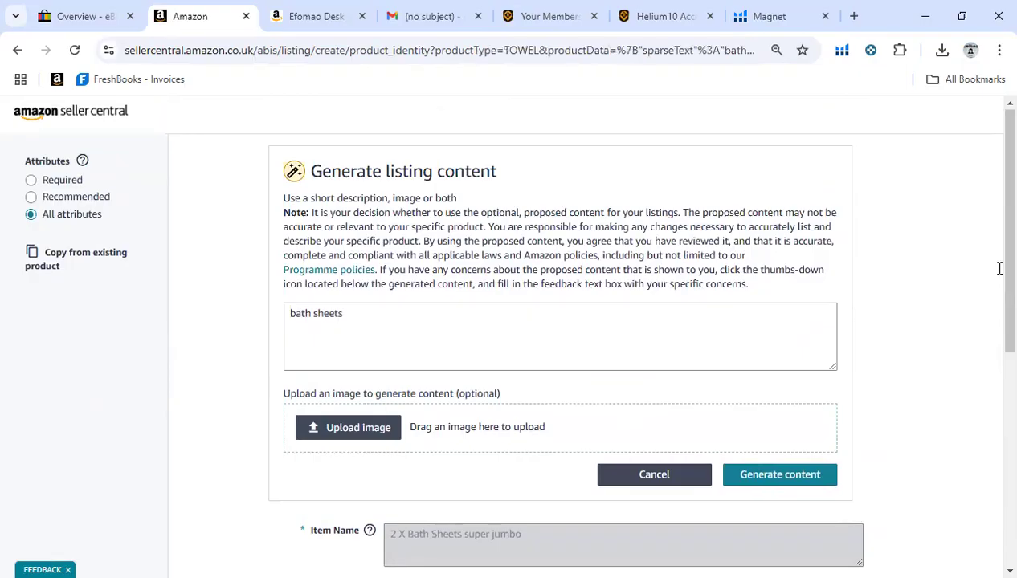
pyautogui.scroll(-4, 996, 265)
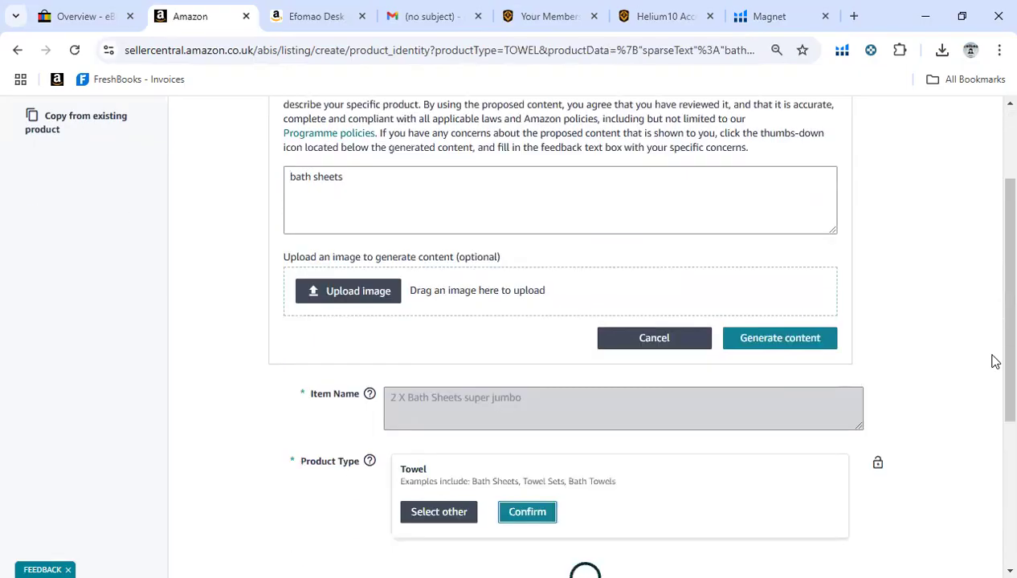
# - Set the bath sheets listing's brand name to Towelbay
pyautogui.scroll(1, 995, 339)
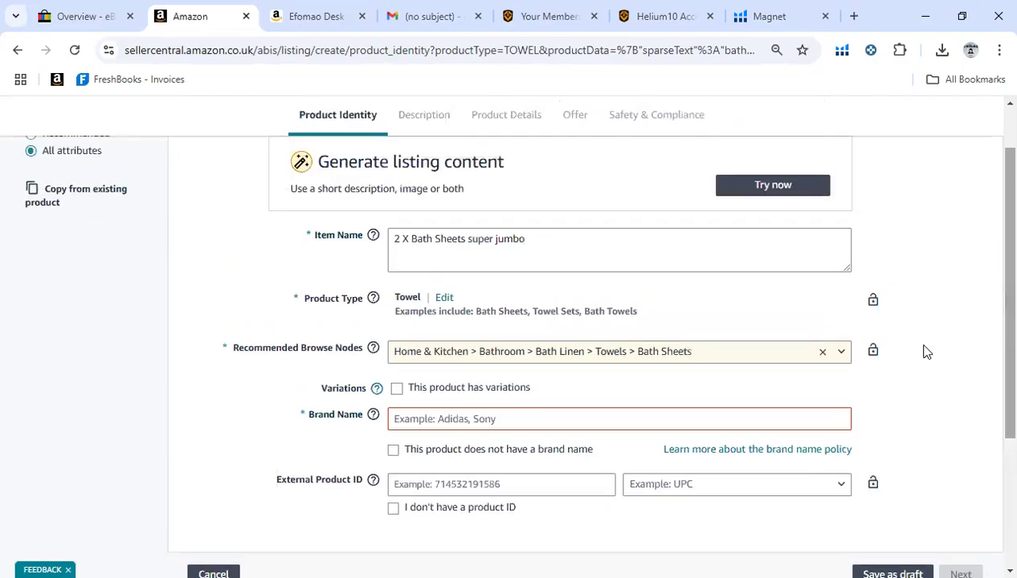
pyautogui.click(425, 420)
pyautogui.click(423, 446)
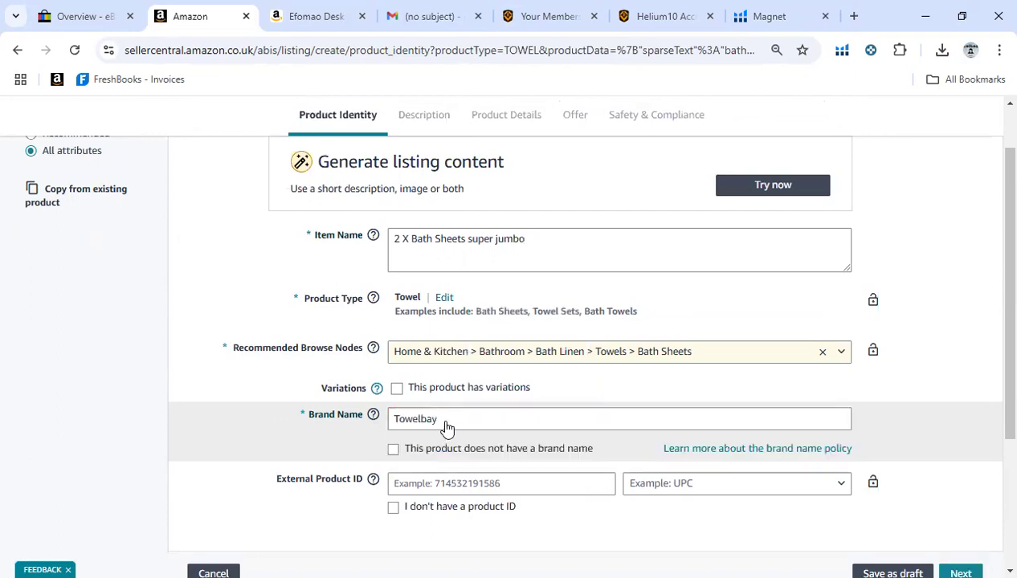
# - Try the option for a product without a brand name, clear it again and restore Towelbay as the brand name
pyautogui.click(444, 448)
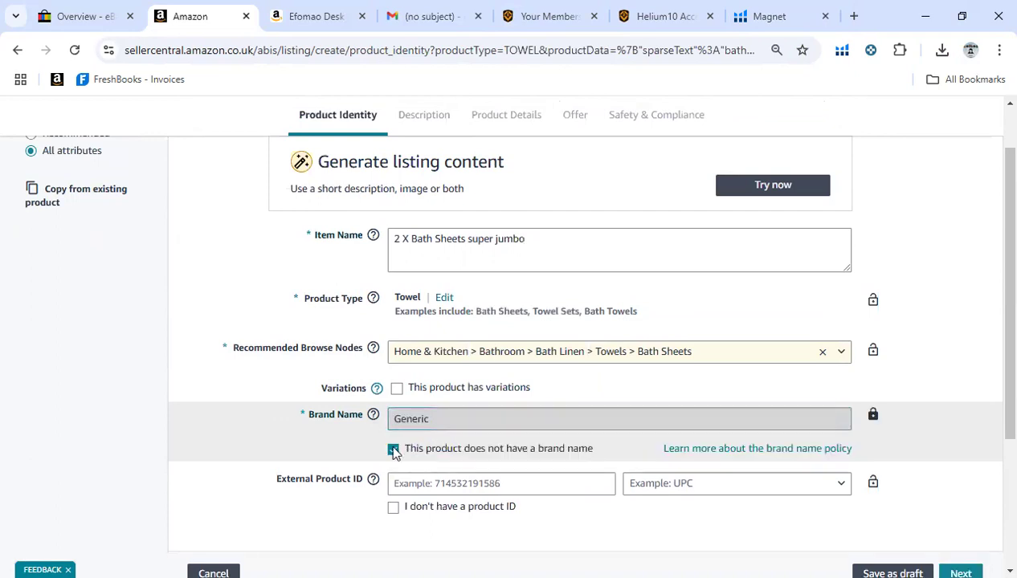
pyautogui.click(393, 451)
pyautogui.click(438, 422)
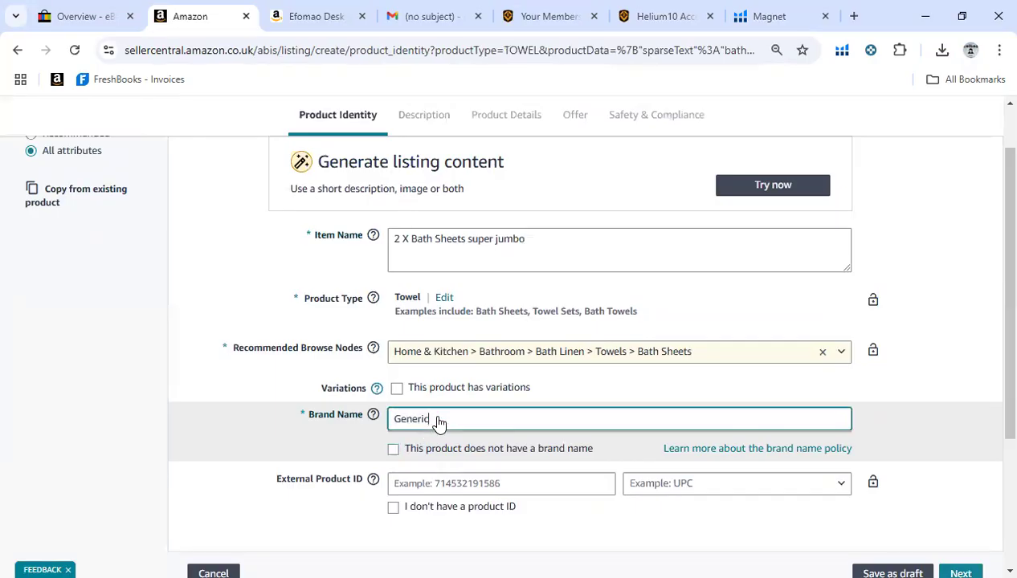
pyautogui.doubleClick(437, 422)
pyautogui.write('to')
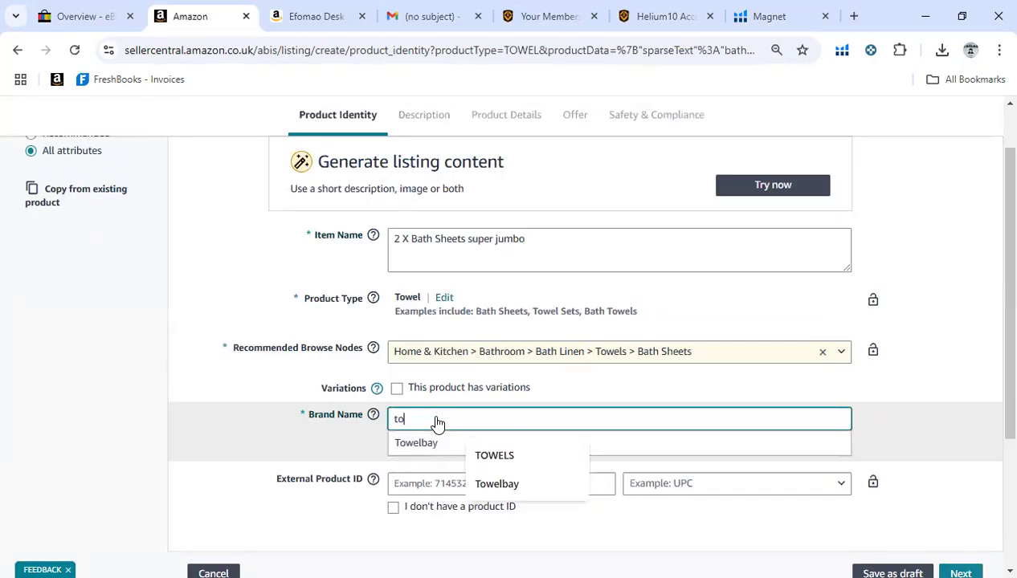
pyautogui.click(486, 484)
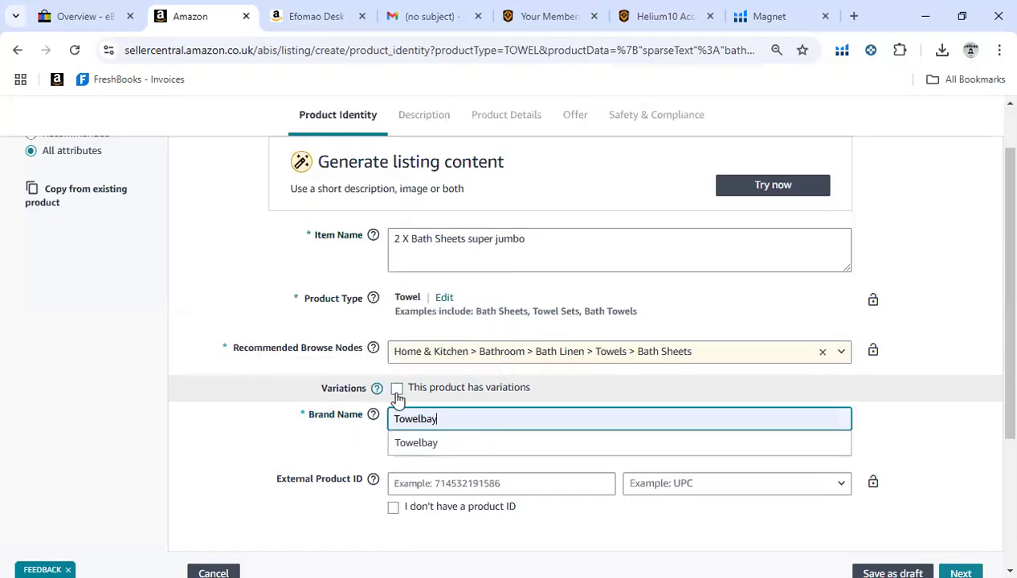
# - Mark the product as having variations, with Size and Colour as the attributes that differ between variants
pyautogui.click(398, 392)
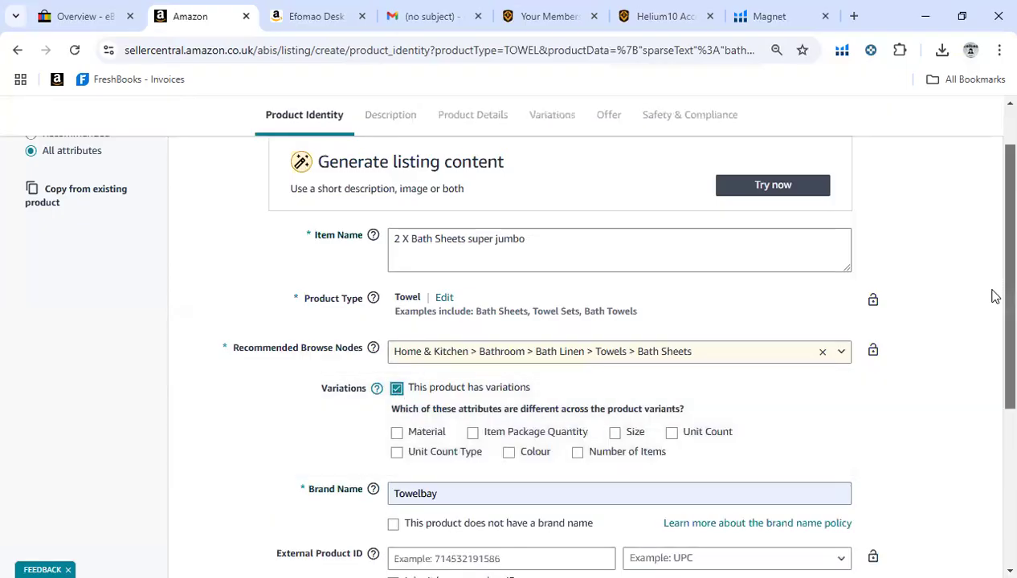
pyautogui.scroll(-1, 992, 299)
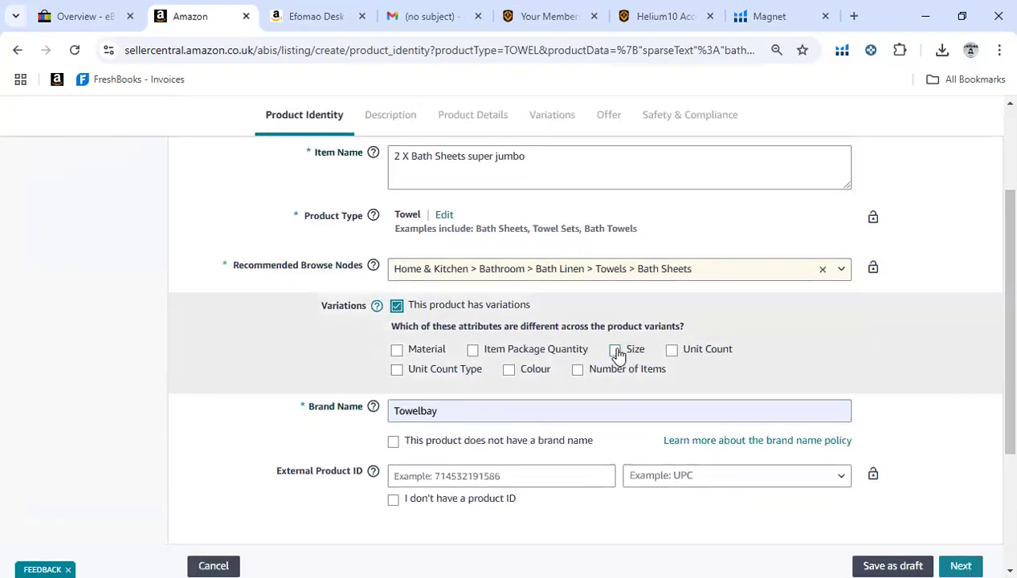
pyautogui.click(616, 351)
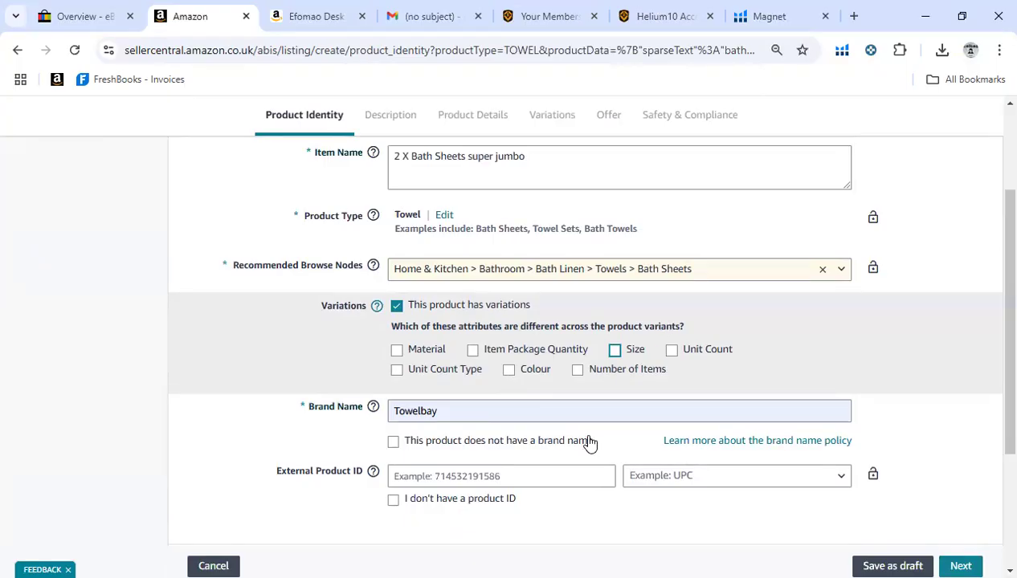
pyautogui.click(509, 371)
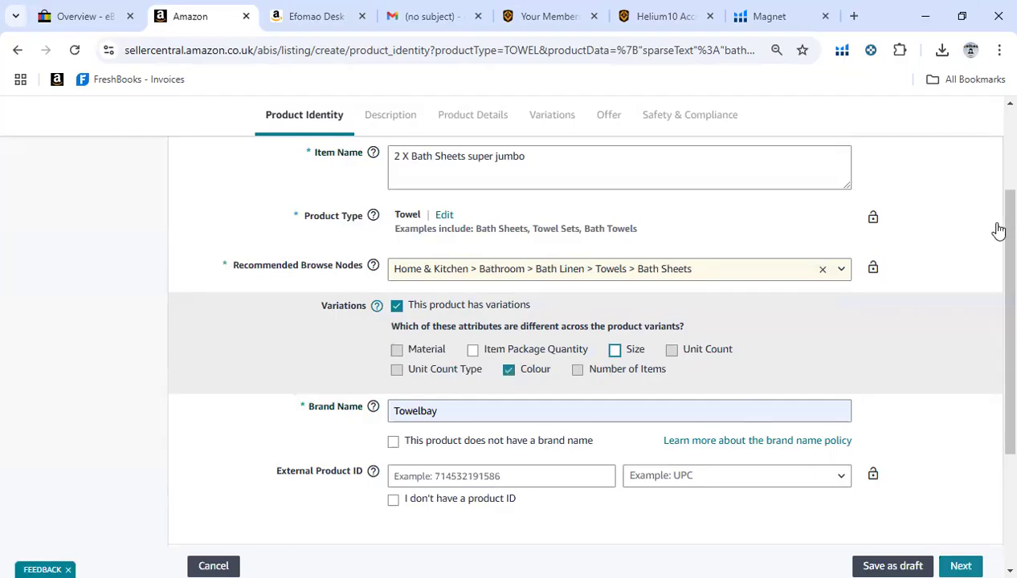
pyautogui.click(615, 352)
pyautogui.click(616, 351)
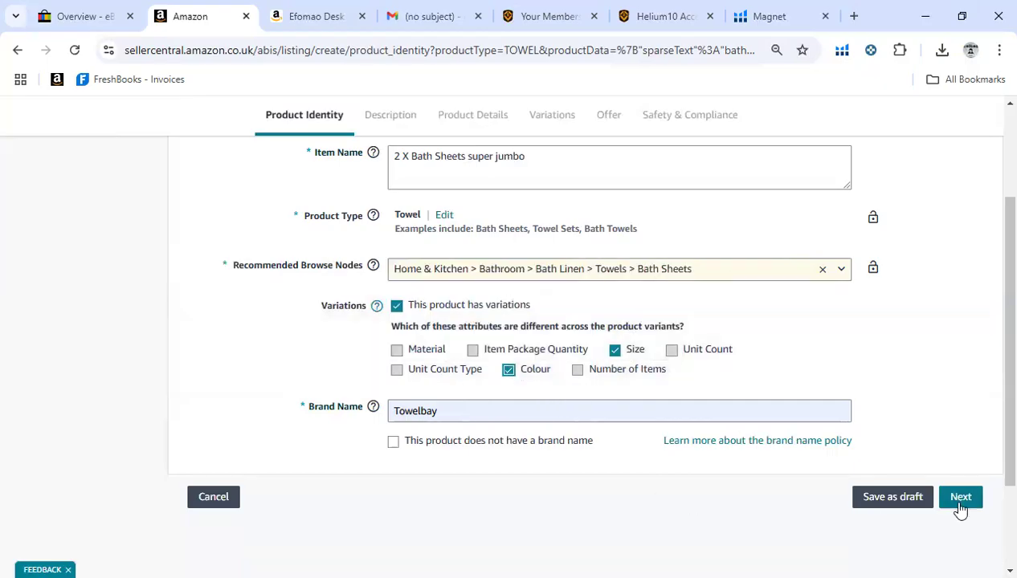
# - Check over the product identity details and continue to the listing's Description section
pyautogui.scroll(2, 993, 343)
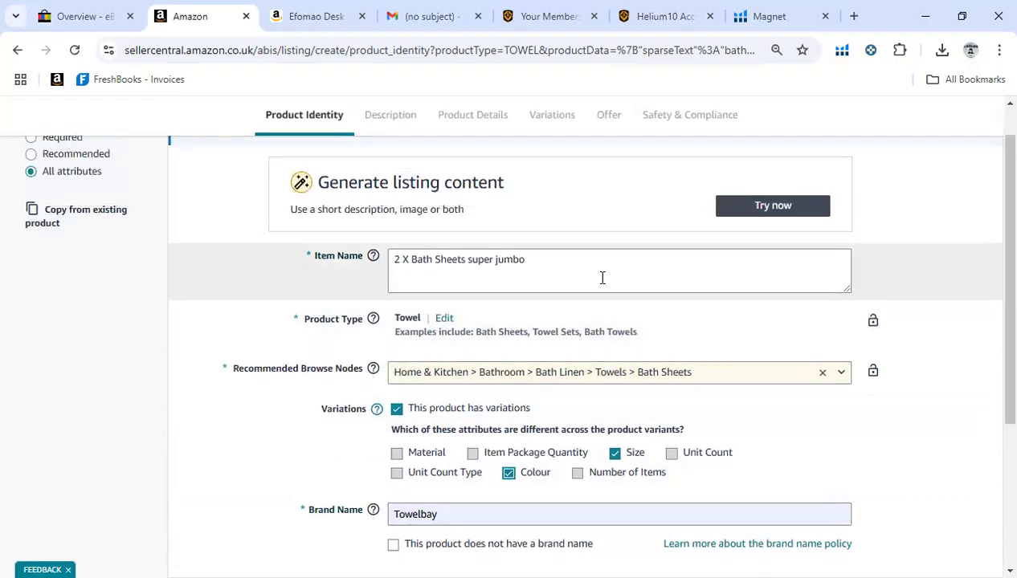
pyautogui.scroll(-3, 992, 241)
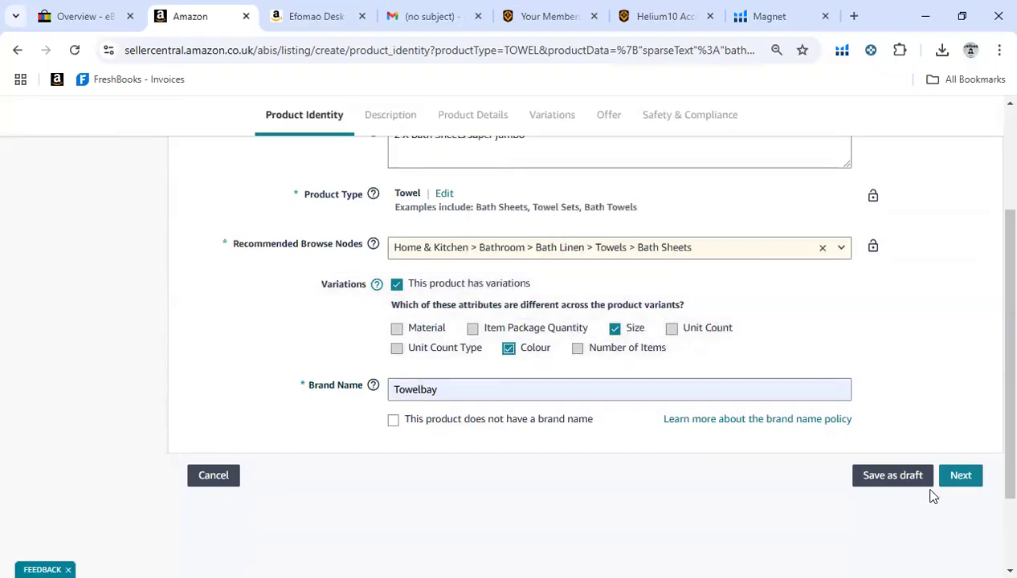
pyautogui.click(956, 481)
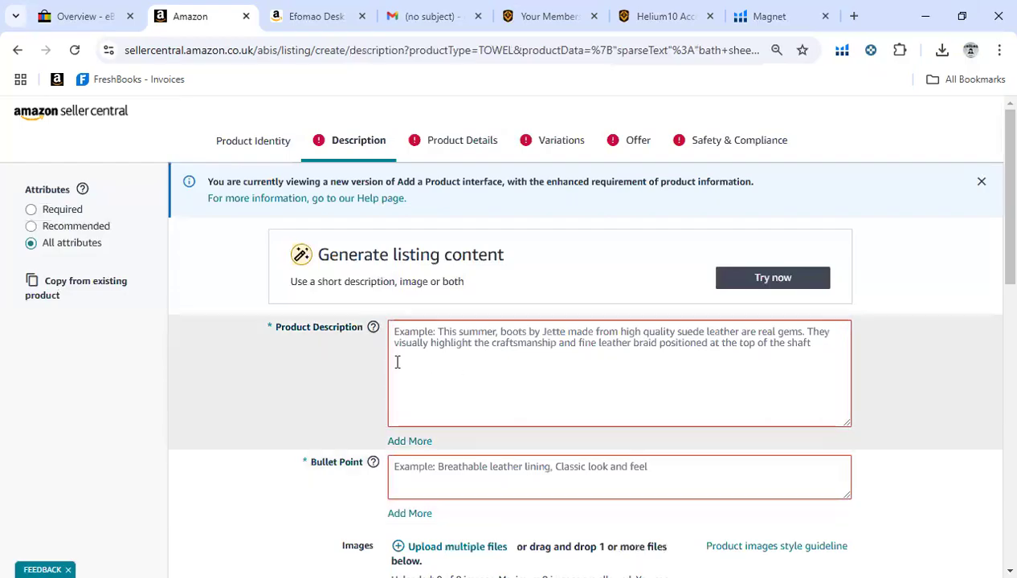
pyautogui.scroll(-2, 992, 241)
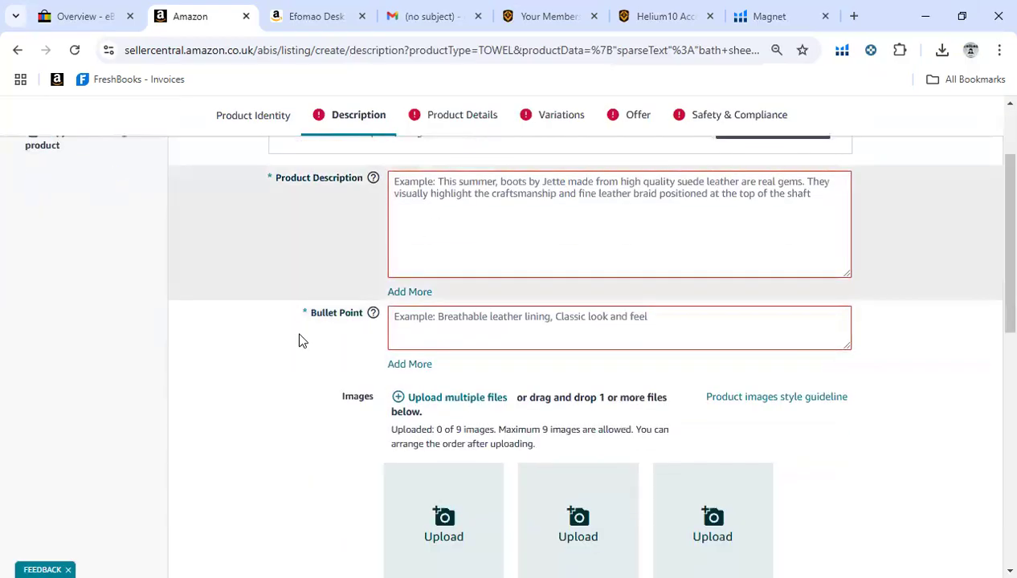
# - Look at the bullet points on the Efomao office chair listing, and return to the Seller Central form
pyautogui.click(306, 16)
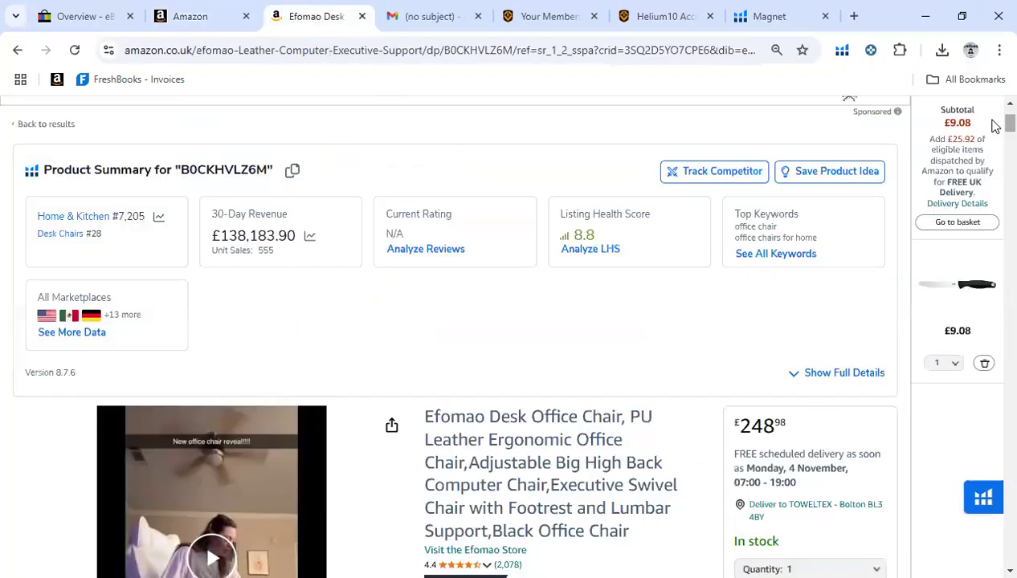
pyautogui.scroll(-4, 995, 144)
pyautogui.scroll(-9, 995, 145)
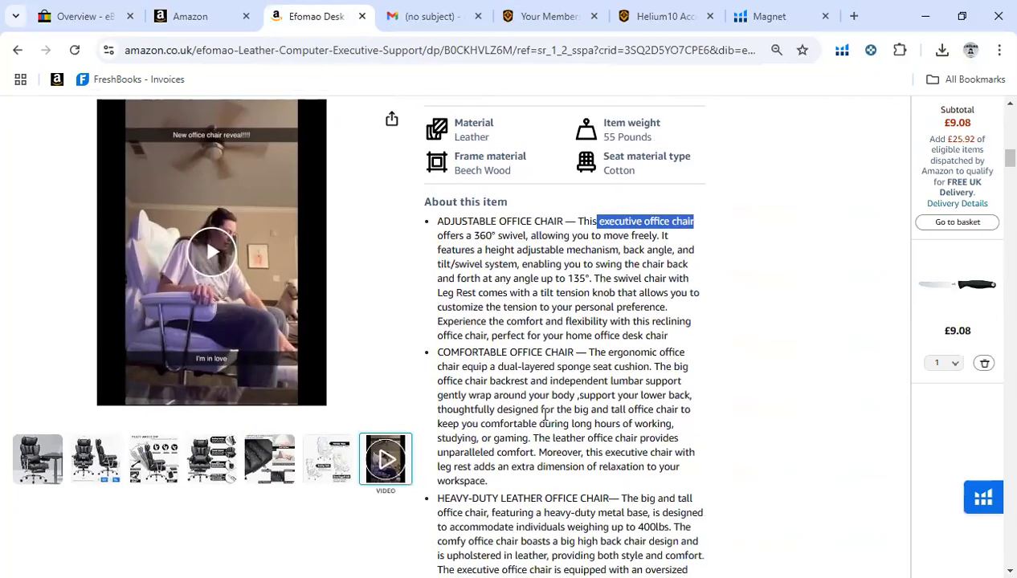
pyautogui.click(198, 16)
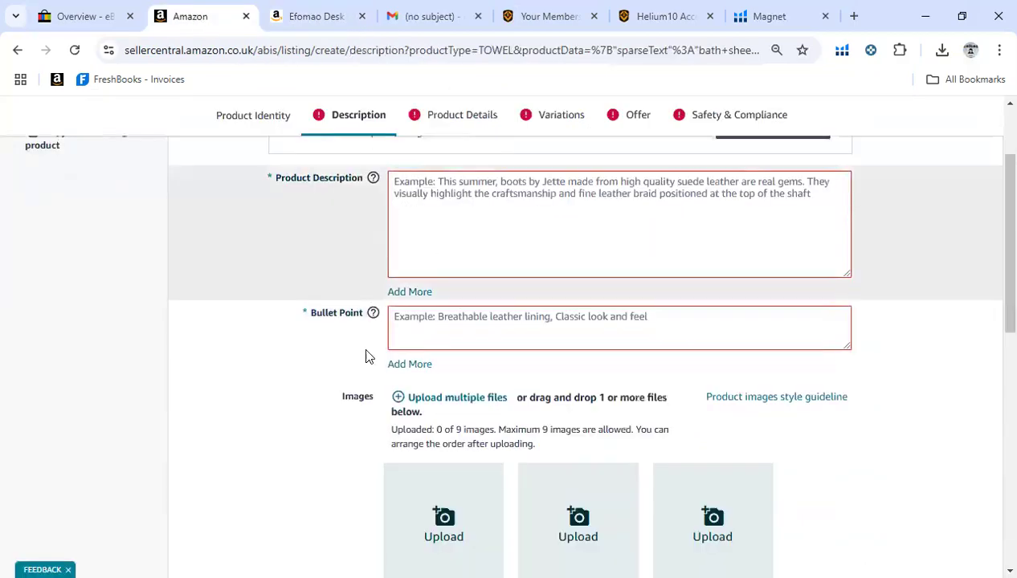
# - Add nine more bullet point fields to the listing's description, making ten in total
pyautogui.click(410, 364)
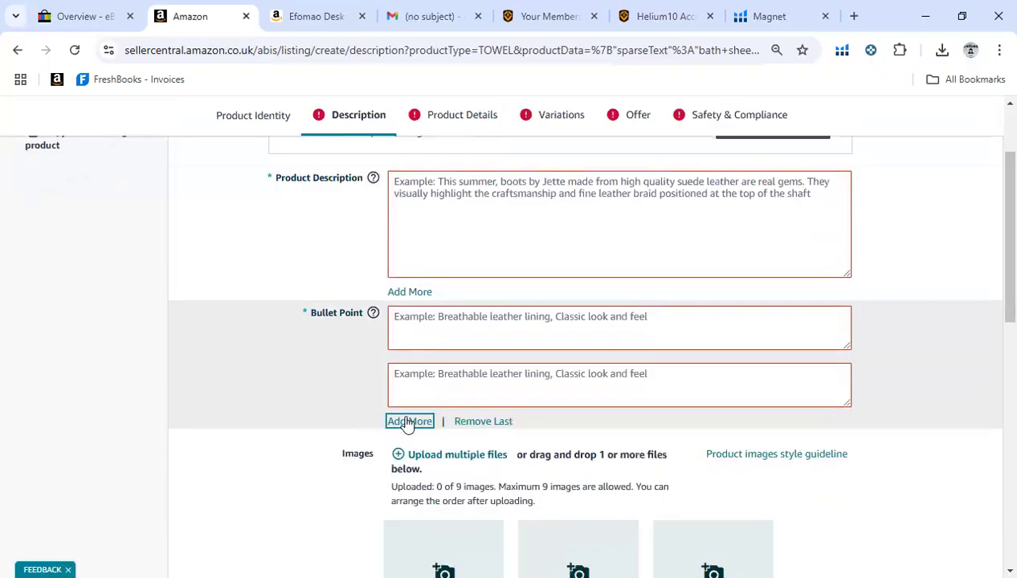
pyautogui.click(408, 423)
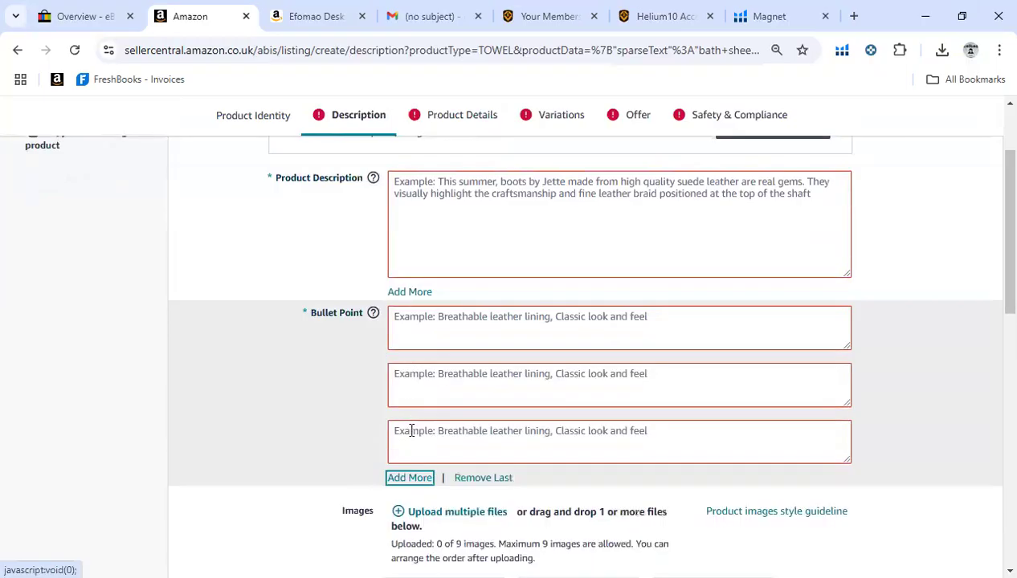
pyautogui.click(409, 478)
pyautogui.scroll(-2, 993, 290)
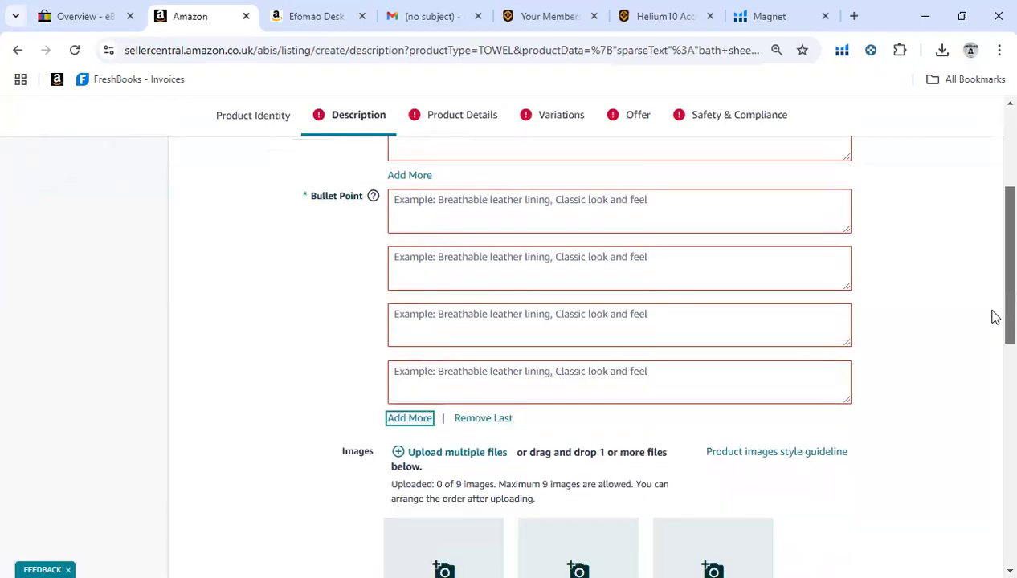
pyautogui.scroll(-2, 995, 317)
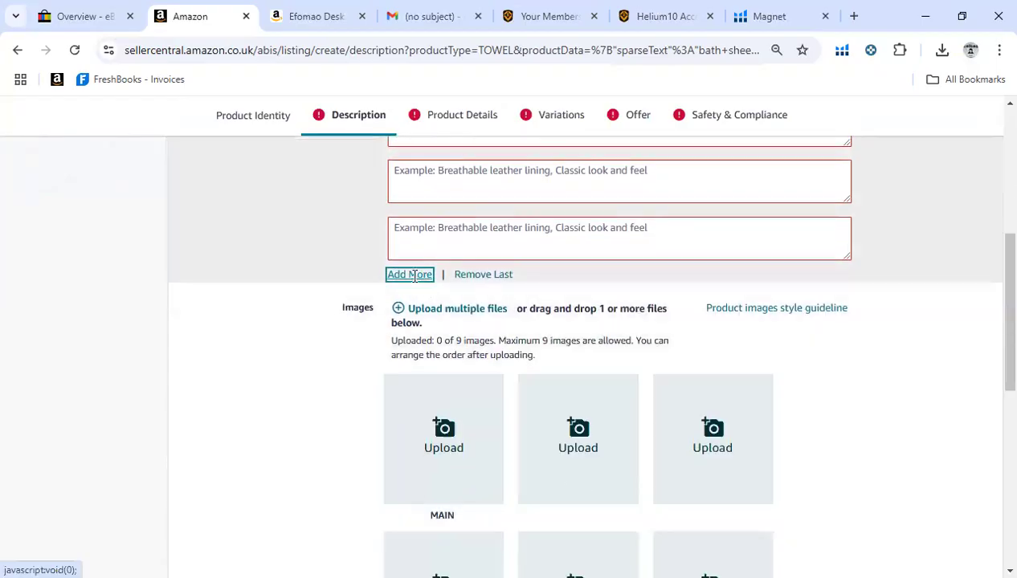
pyautogui.click(410, 274)
pyautogui.click(410, 333)
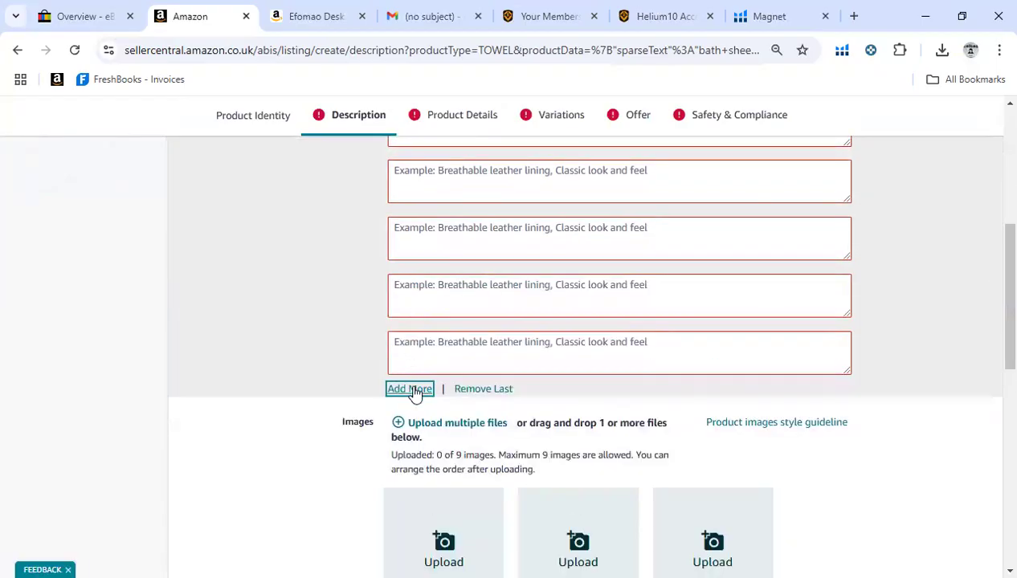
pyautogui.click(411, 389)
pyautogui.click(413, 450)
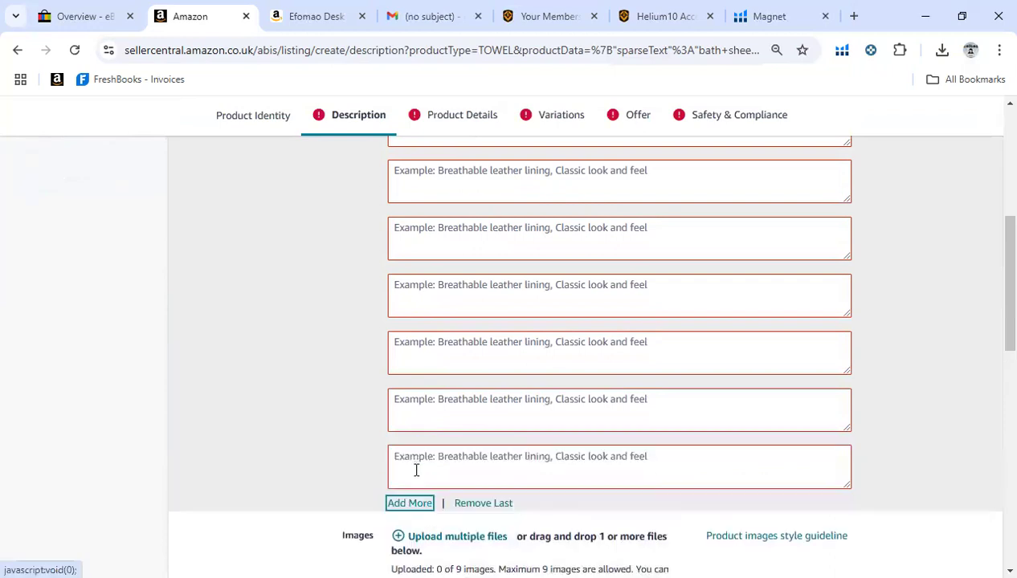
pyautogui.click(410, 504)
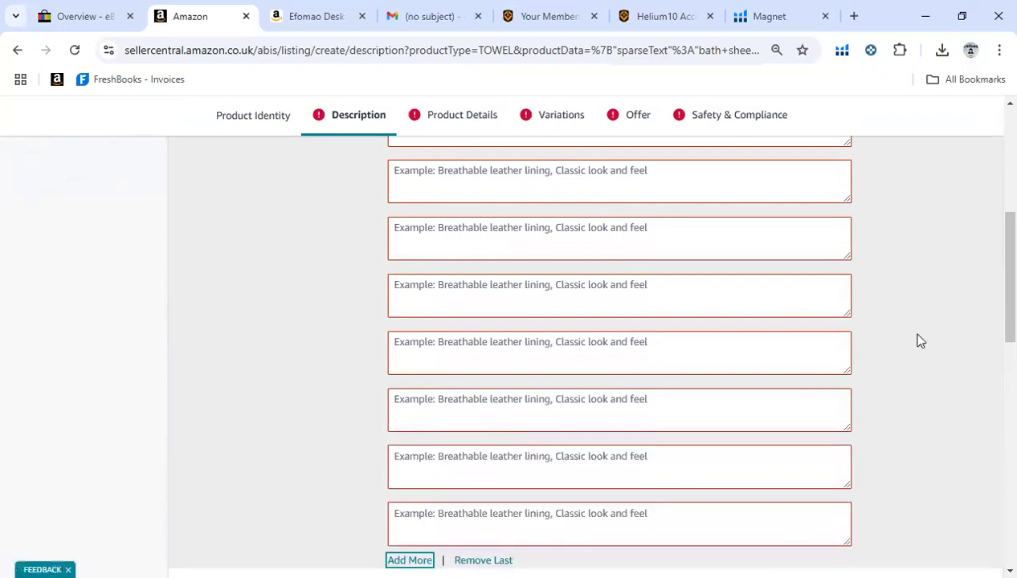
pyautogui.scroll(-3, 721, 333)
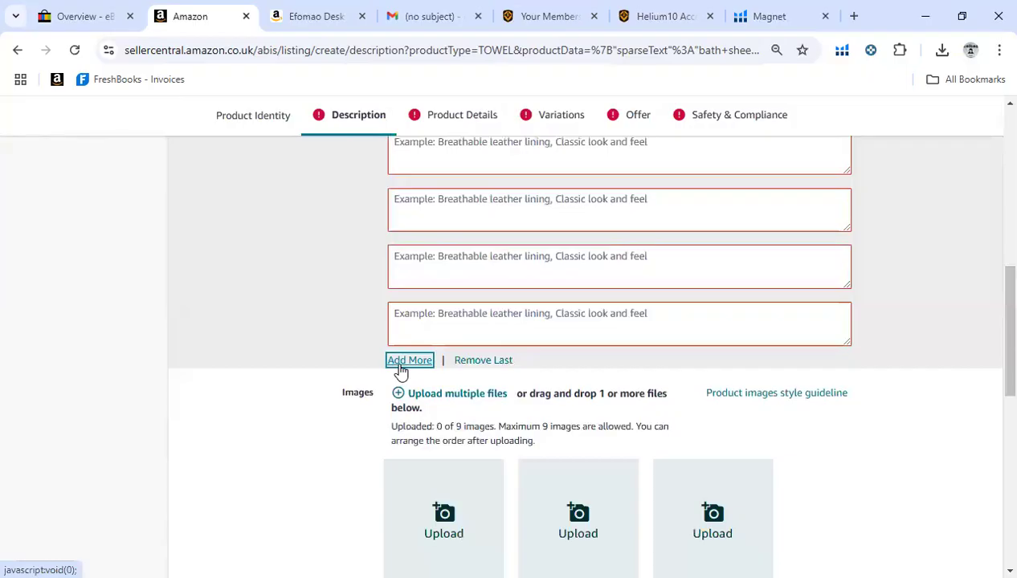
pyautogui.click(403, 362)
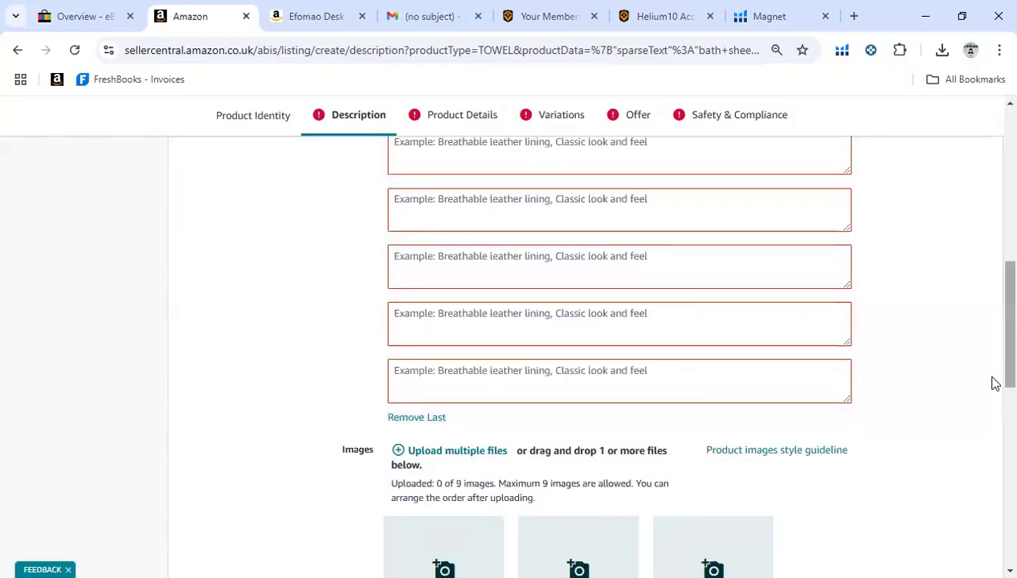
# - Look over the product description field, the empty bullet point fields and the image upload slots
pyautogui.scroll(3, 992, 347)
pyautogui.scroll(5, 994, 311)
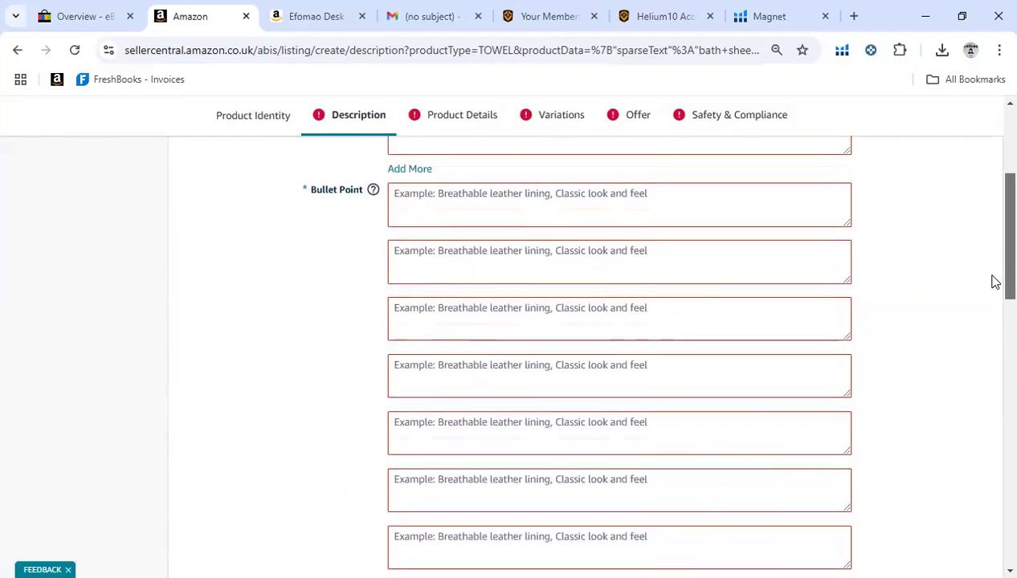
pyautogui.scroll(2, 995, 252)
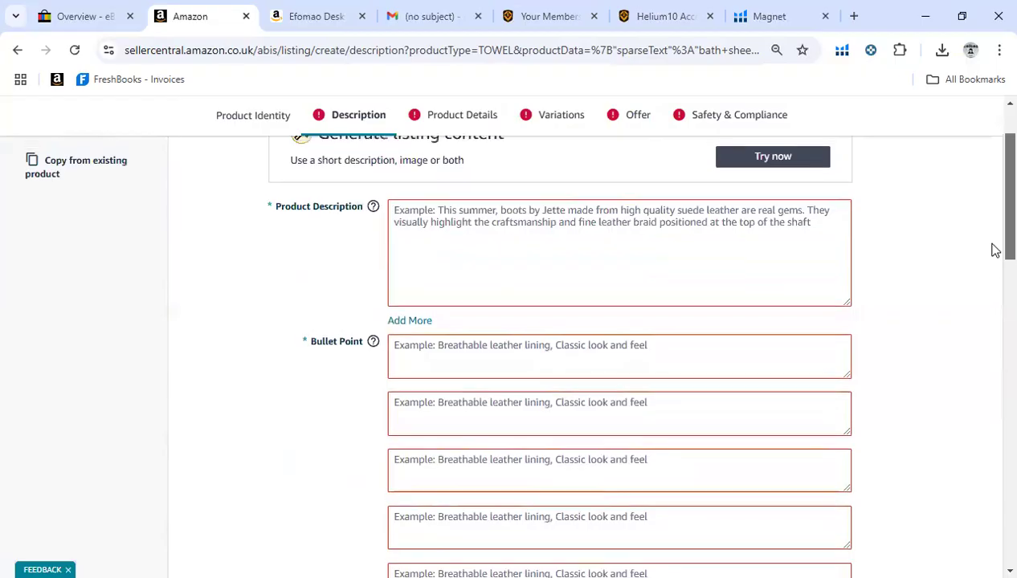
pyautogui.scroll(-1, 995, 246)
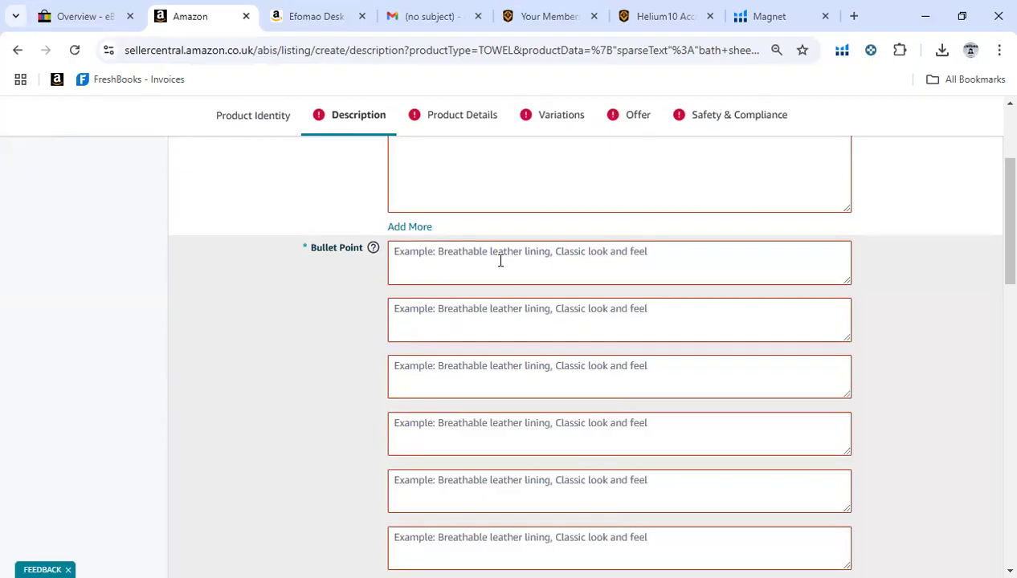
pyautogui.scroll(-2, 994, 291)
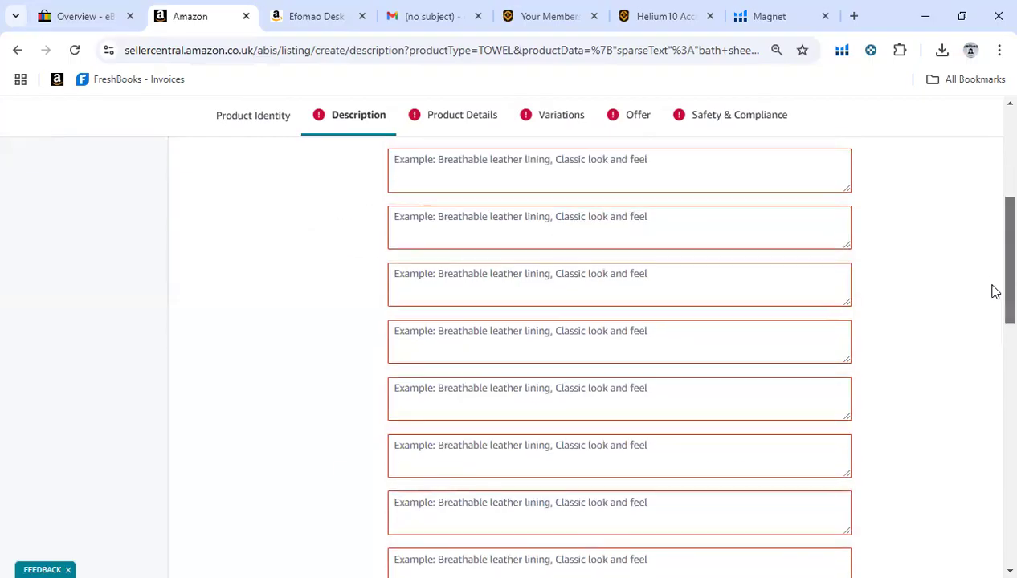
pyautogui.scroll(-5, 995, 291)
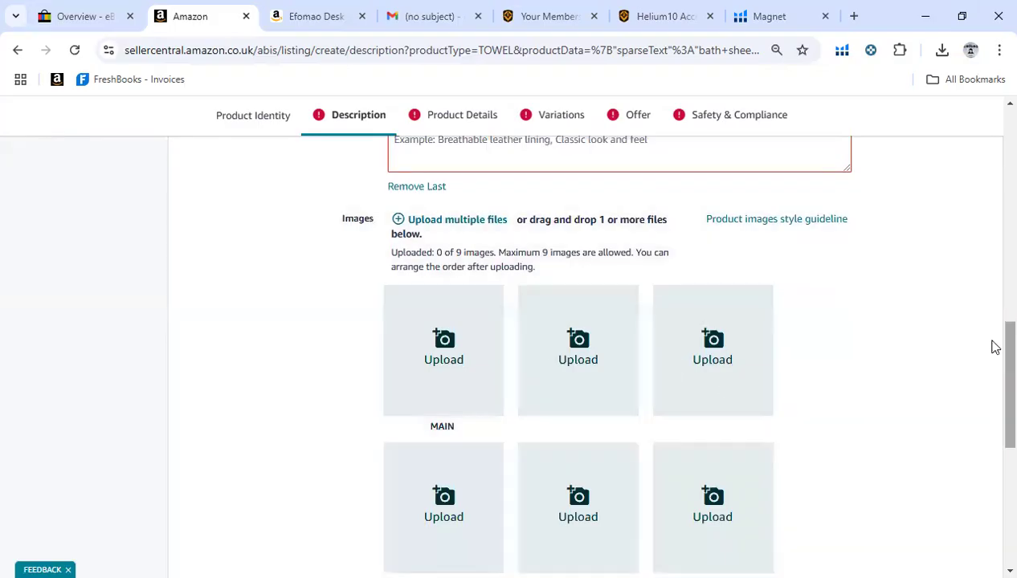
pyautogui.scroll(-4, 995, 347)
pyautogui.scroll(7, 992, 401)
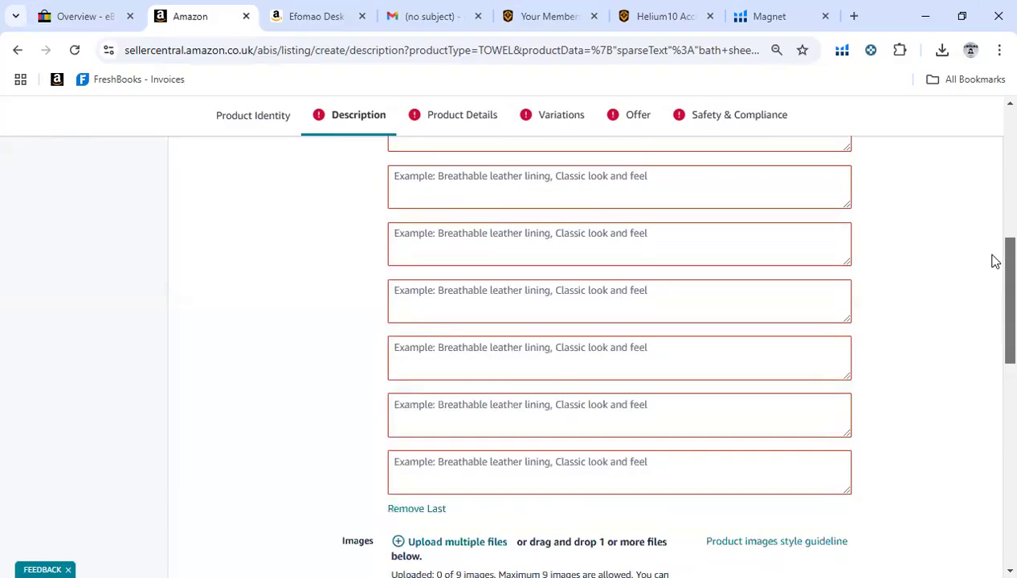
pyautogui.scroll(1, 992, 252)
pyautogui.scroll(-2, 992, 274)
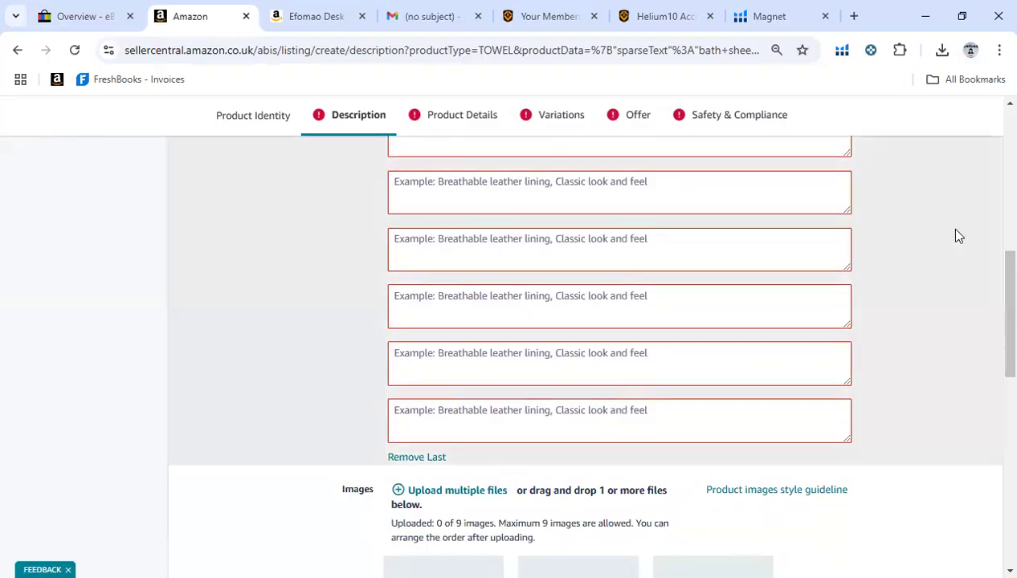
pyautogui.scroll(-2, 994, 321)
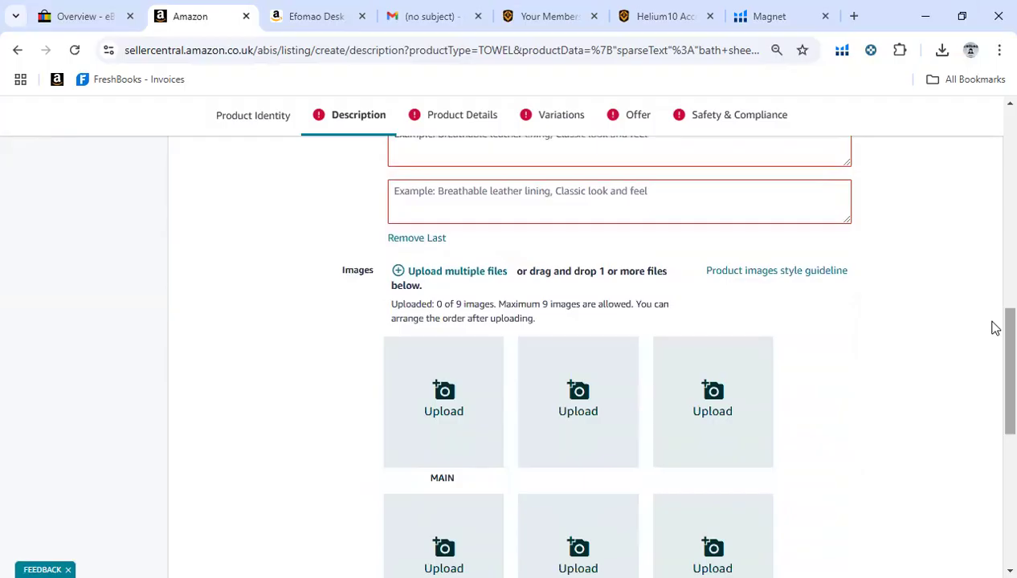
# - Look over the image upload slots, the bullet point fields and the product description field in the Description section
pyautogui.scroll(-1, 992, 353)
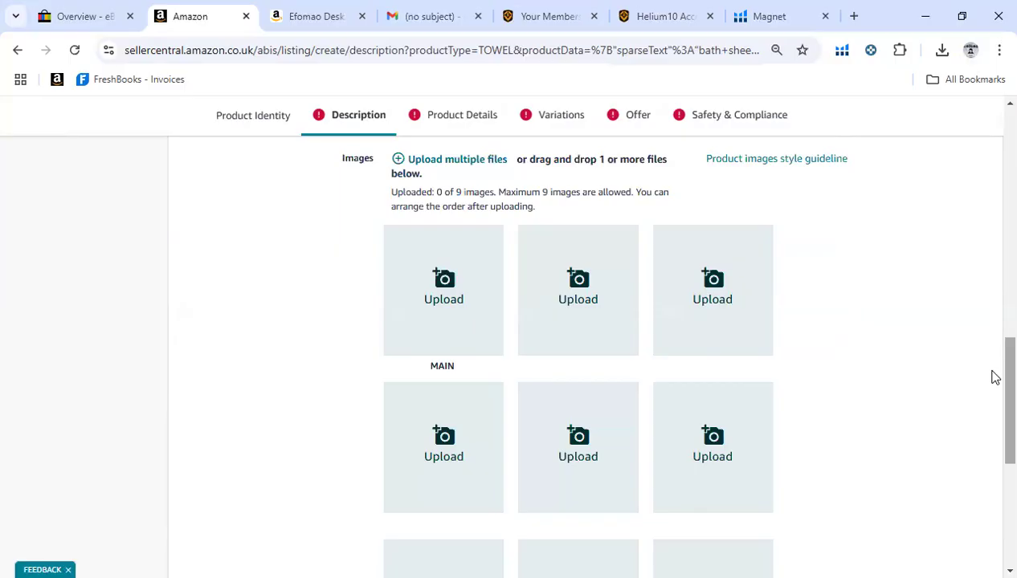
pyautogui.scroll(-4, 993, 369)
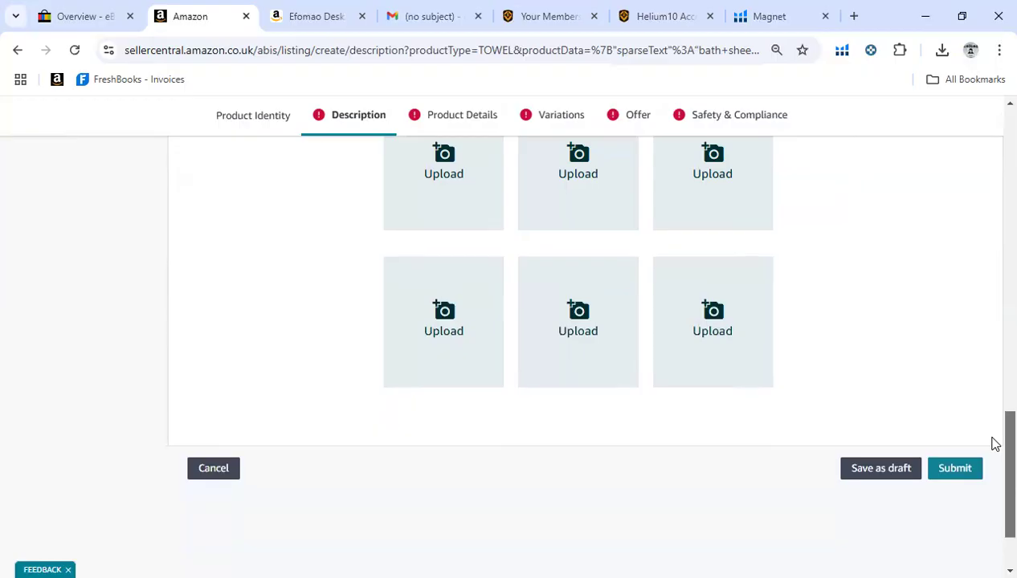
pyautogui.scroll(6, 992, 400)
pyautogui.scroll(4, 988, 273)
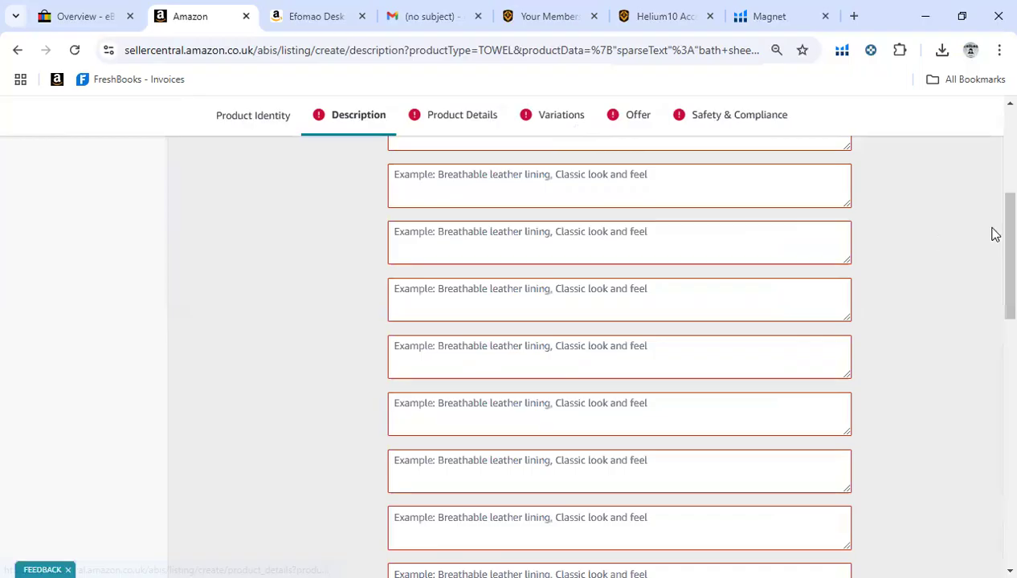
pyautogui.scroll(-1, 994, 259)
pyautogui.scroll(-2, 995, 259)
pyautogui.scroll(5, 992, 220)
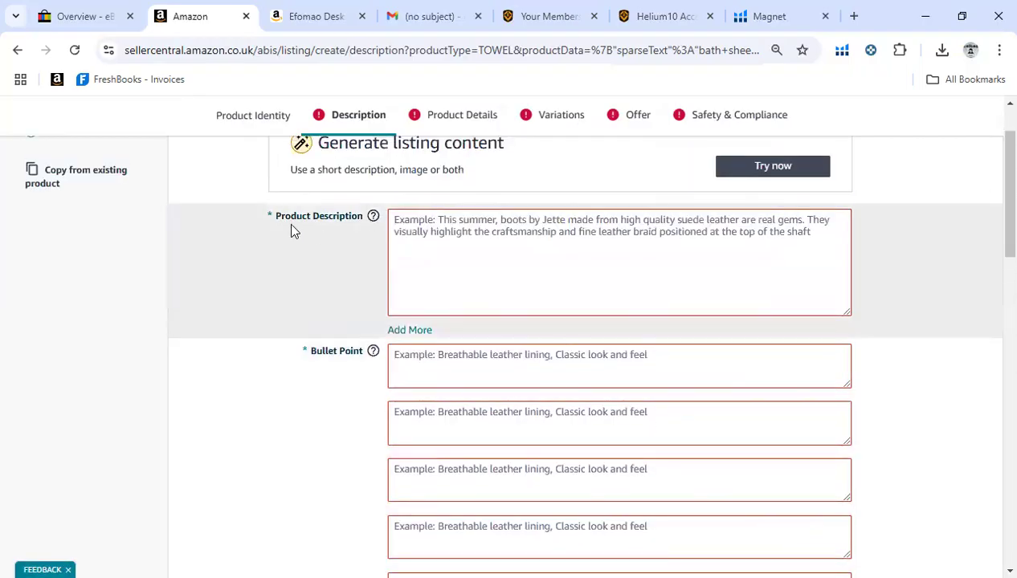
pyautogui.click(419, 227)
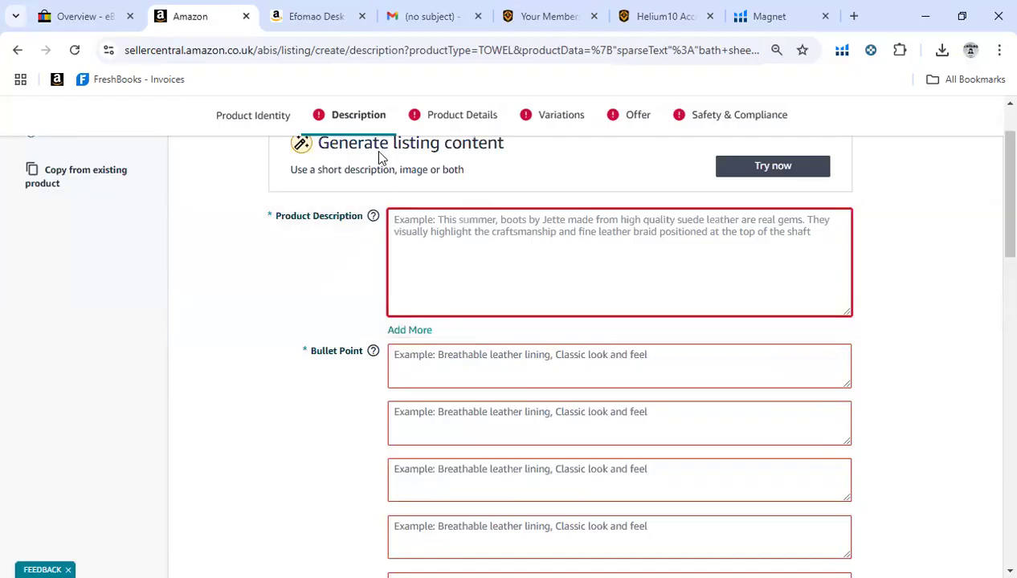
# - Go to the listing's Product Details section and bring up the saved entries for the Generic Keyword field
pyautogui.click(451, 121)
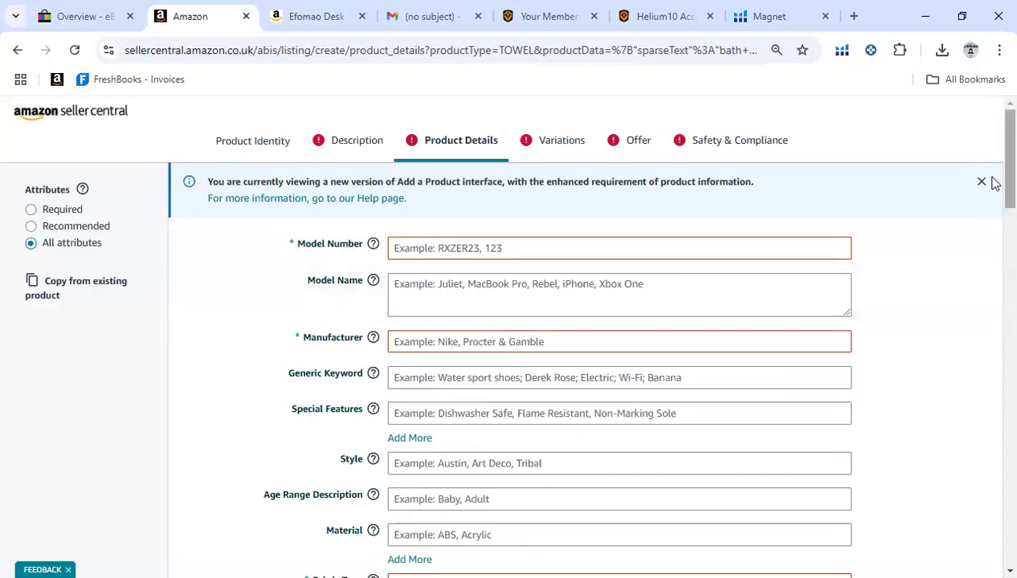
pyautogui.scroll(-3, 995, 201)
pyautogui.scroll(1, 992, 189)
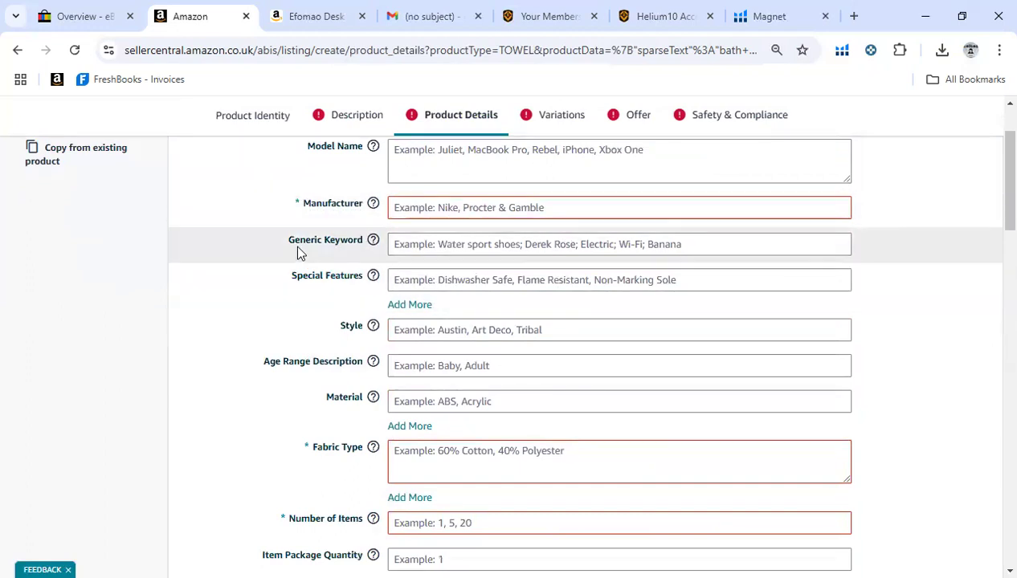
pyautogui.moveTo(351, 239)
pyautogui.click(448, 245)
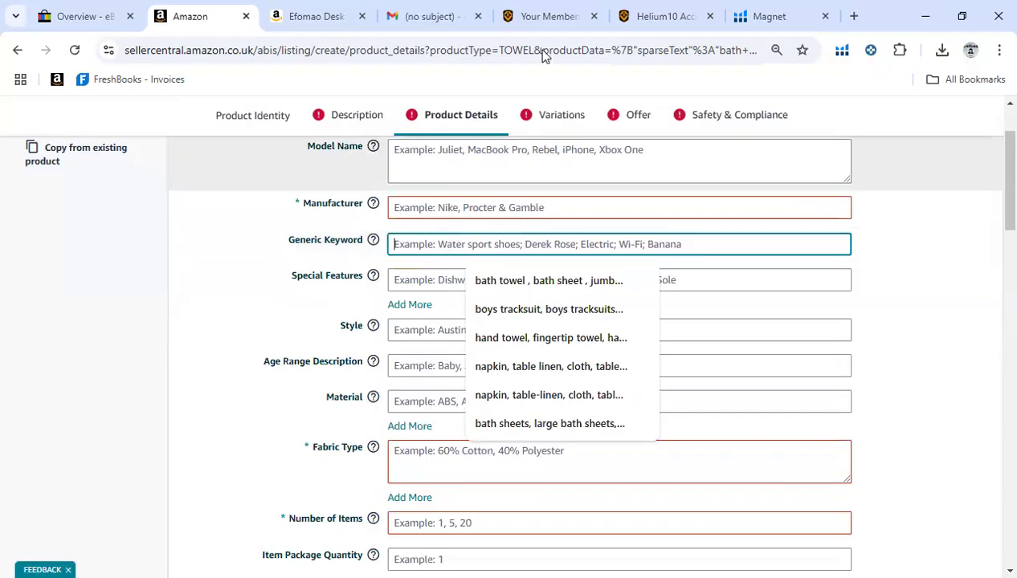
# - Look at the selected office chair keywords in Helium10 Magnet, and return to the Generic Keyword field in Seller Central
pyautogui.click(761, 23)
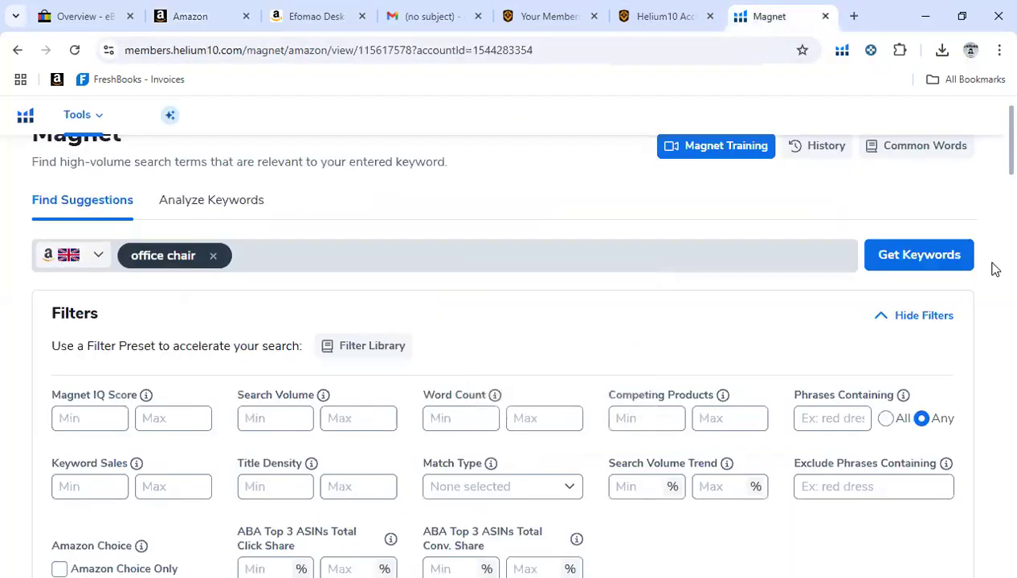
pyautogui.scroll(-10, 993, 170)
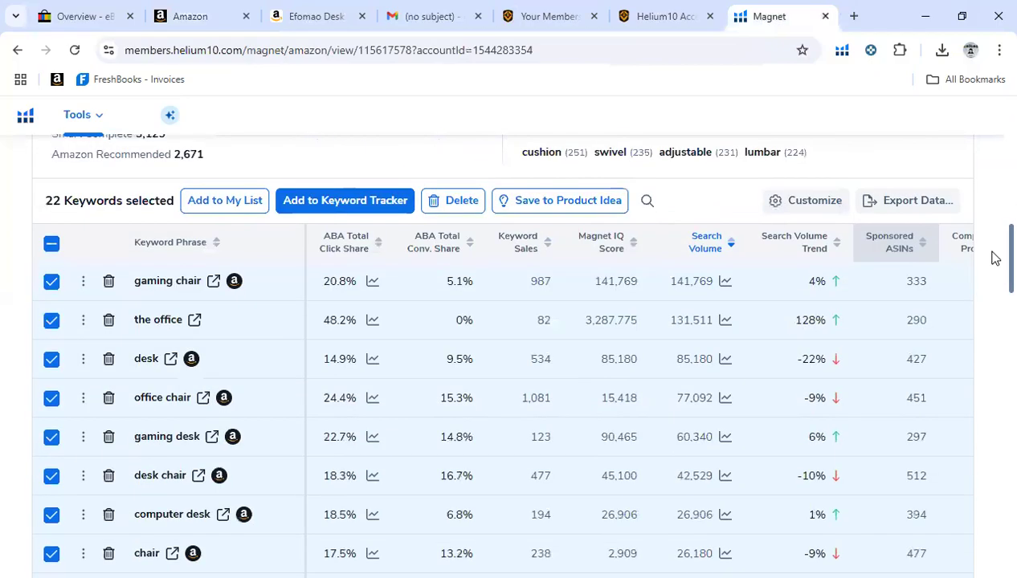
pyautogui.moveTo(992, 252); pyautogui.dragTo(992, 104)
pyautogui.click(201, 24)
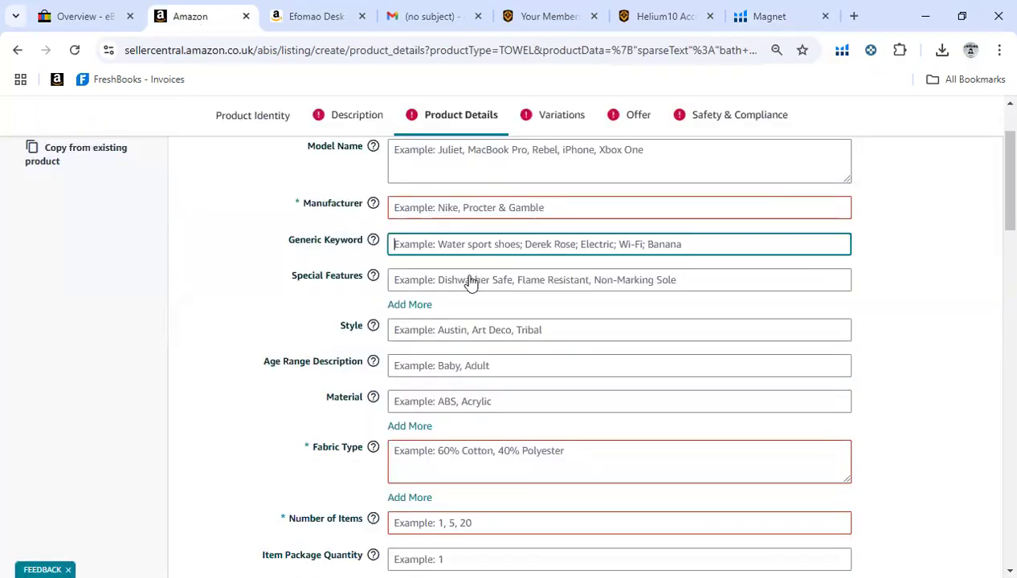
pyautogui.click(397, 243)
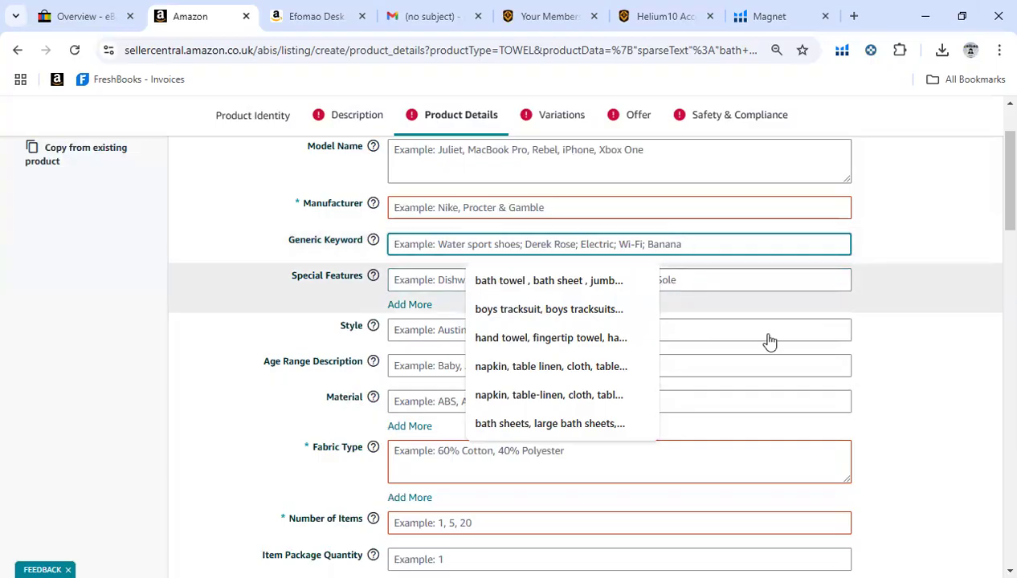
pyautogui.click(946, 268)
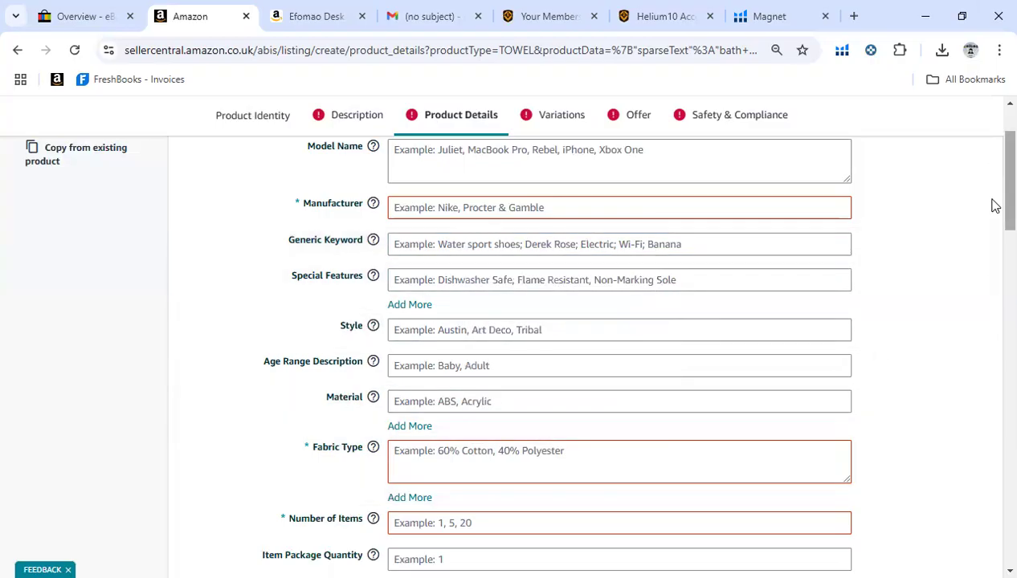
# - Look through the remaining Product Details attributes, from style and fabric type down to item dimensions and towel form type
pyautogui.scroll(-2, 993, 204)
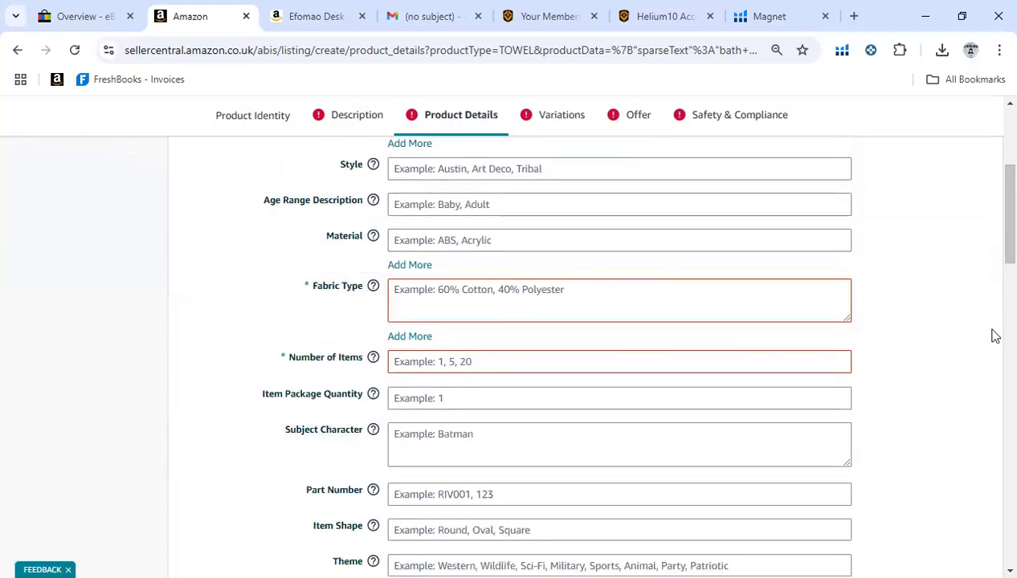
pyautogui.scroll(-2, 995, 285)
pyautogui.scroll(-4, 995, 289)
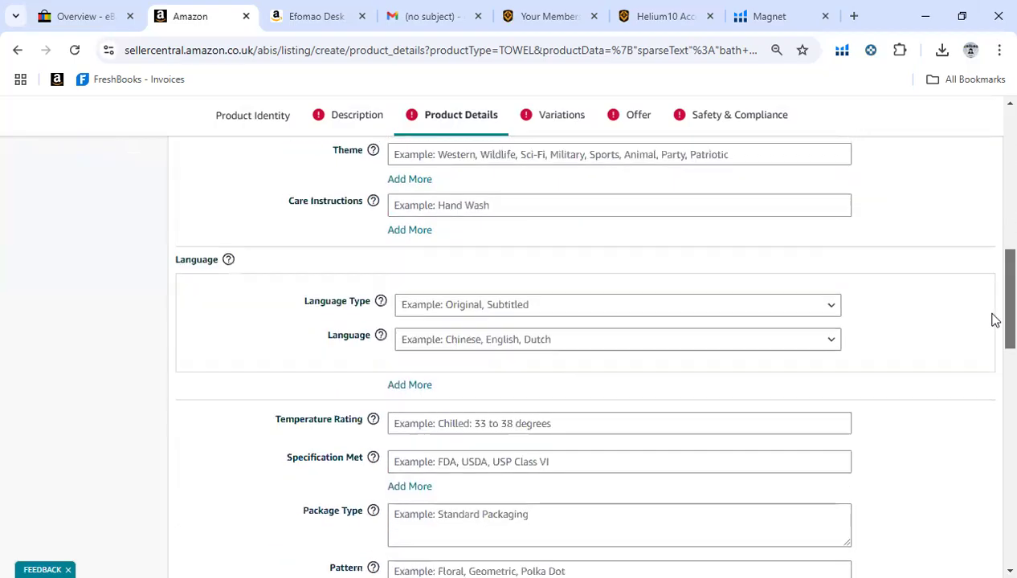
pyautogui.scroll(-5, 995, 349)
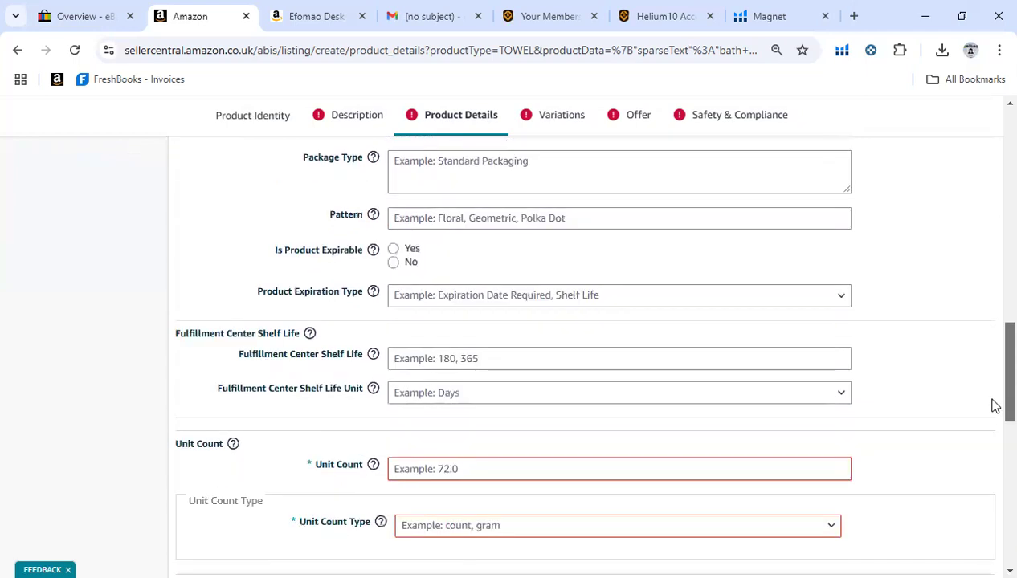
pyautogui.scroll(-3, 994, 429)
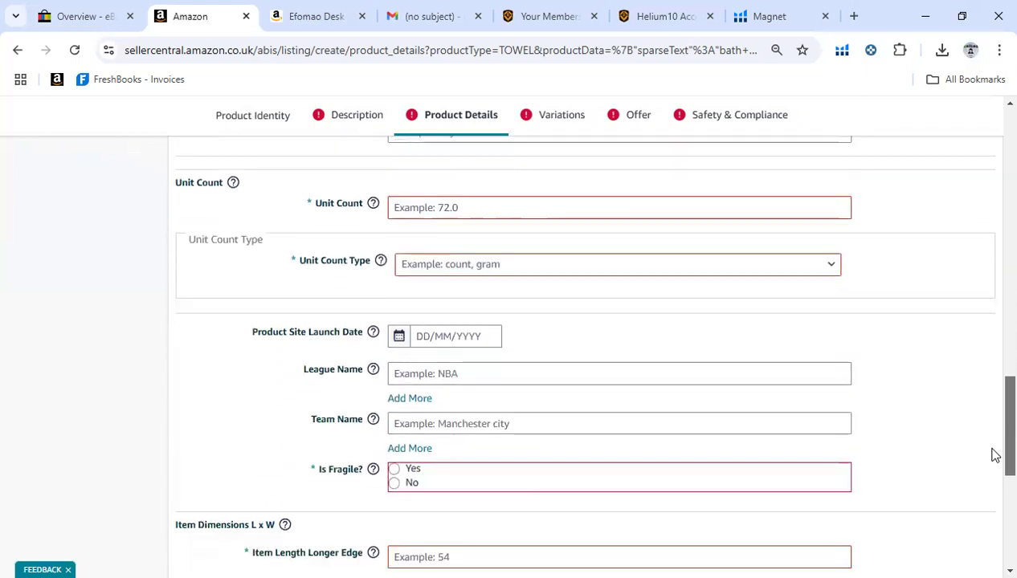
pyautogui.scroll(-1, 980, 482)
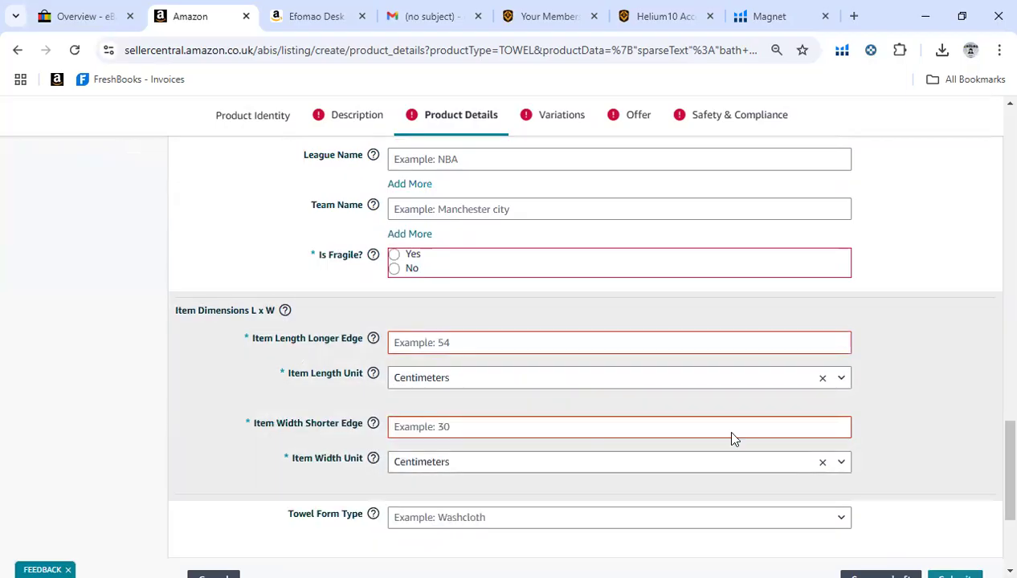
pyautogui.scroll(-2, 992, 420)
pyautogui.scroll(9, 993, 402)
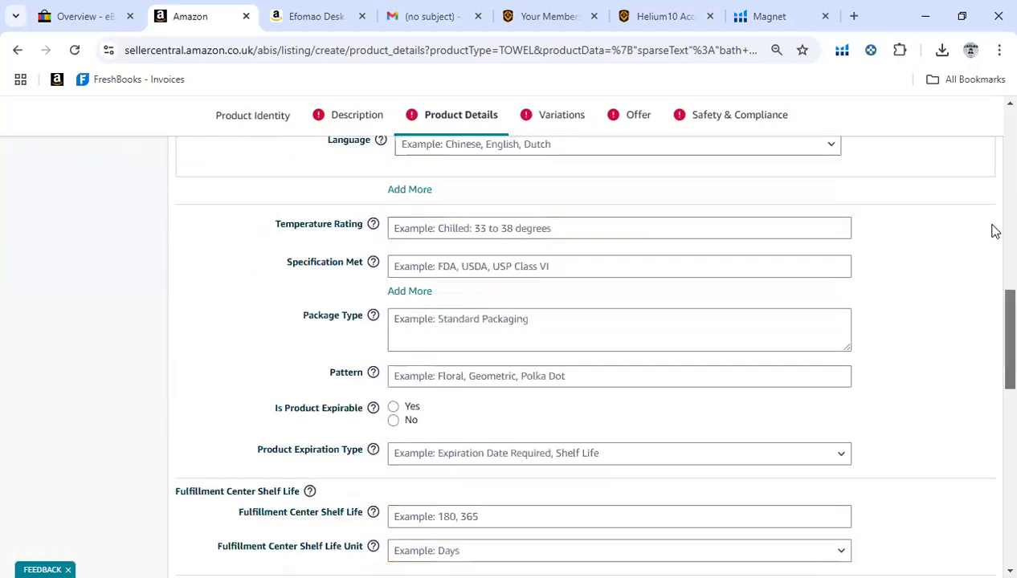
pyautogui.scroll(12, 994, 201)
# - Go to the listing's Variations section, choosing to wait for the unresponsive page
pyautogui.click(547, 117)
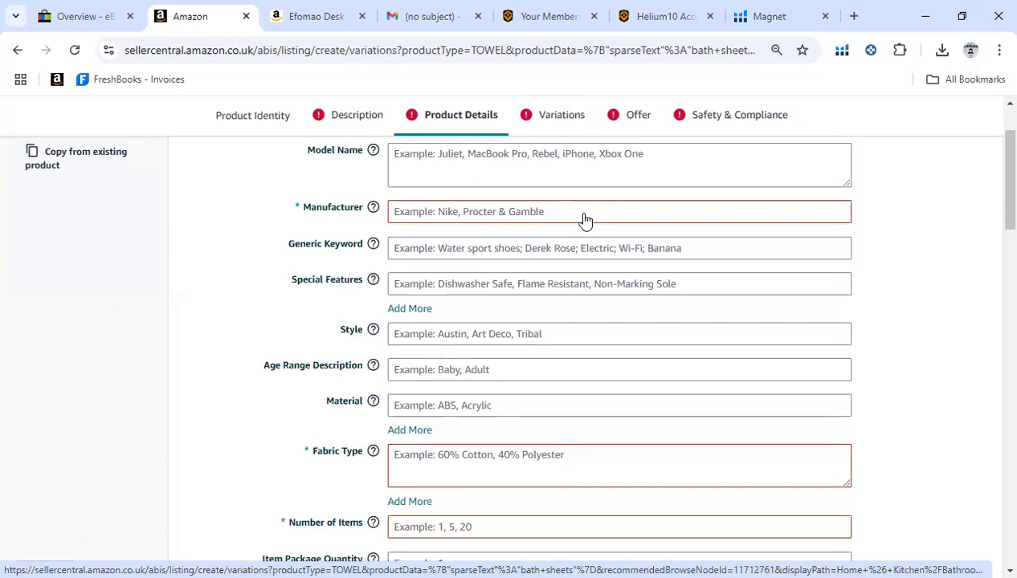
pyautogui.click(565, 236)
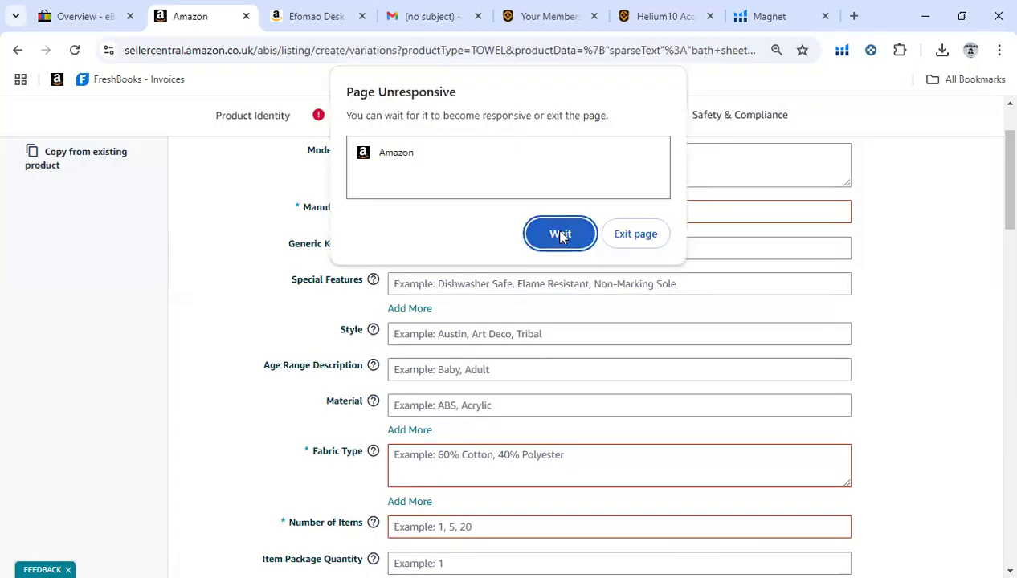
pyautogui.click(559, 234)
pyautogui.click(560, 234)
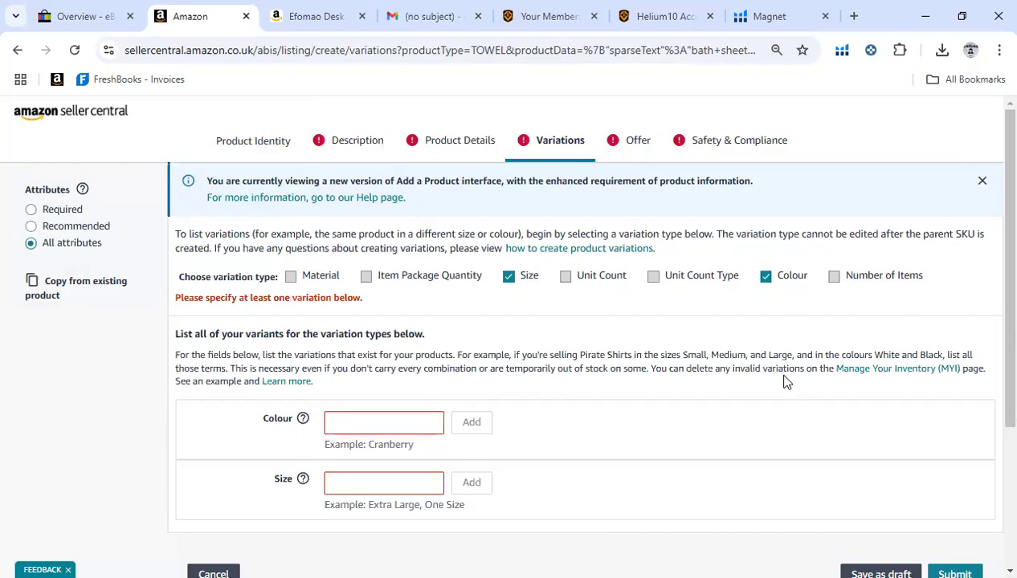
# - Add Red, Royal Blue and Navy as colour variants of the listing
pyautogui.click(358, 425)
pyautogui.write('R')
pyautogui.press('BackSpace')
pyautogui.write('Red')
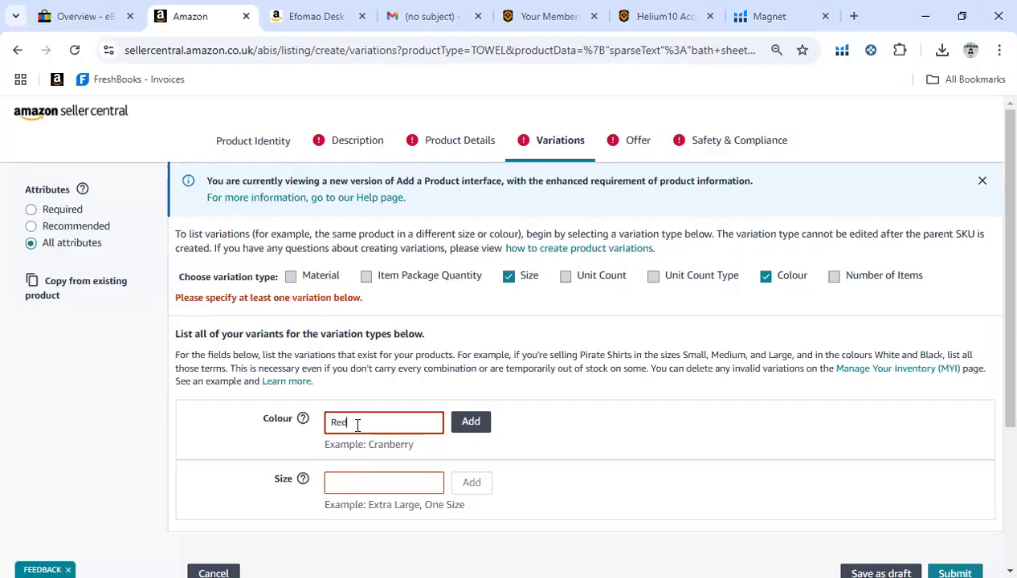
pyautogui.click(479, 422)
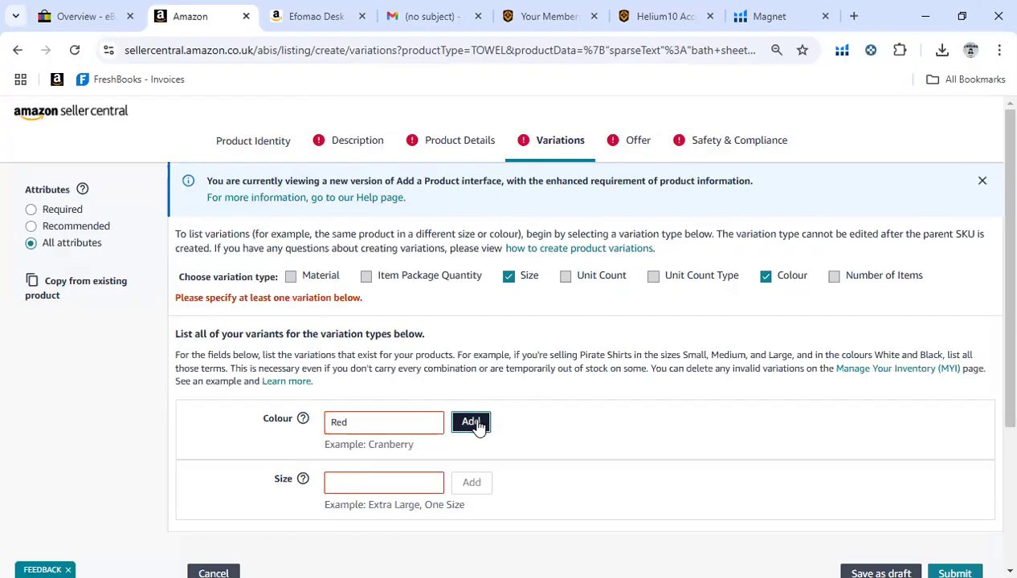
pyautogui.click(362, 413)
pyautogui.write('Royal Blue')
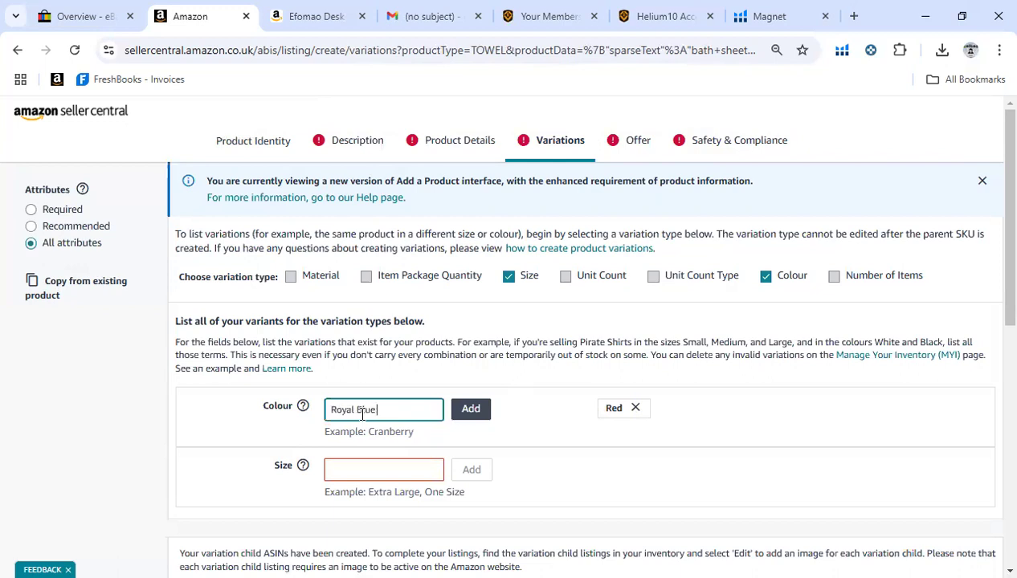
pyautogui.click(457, 413)
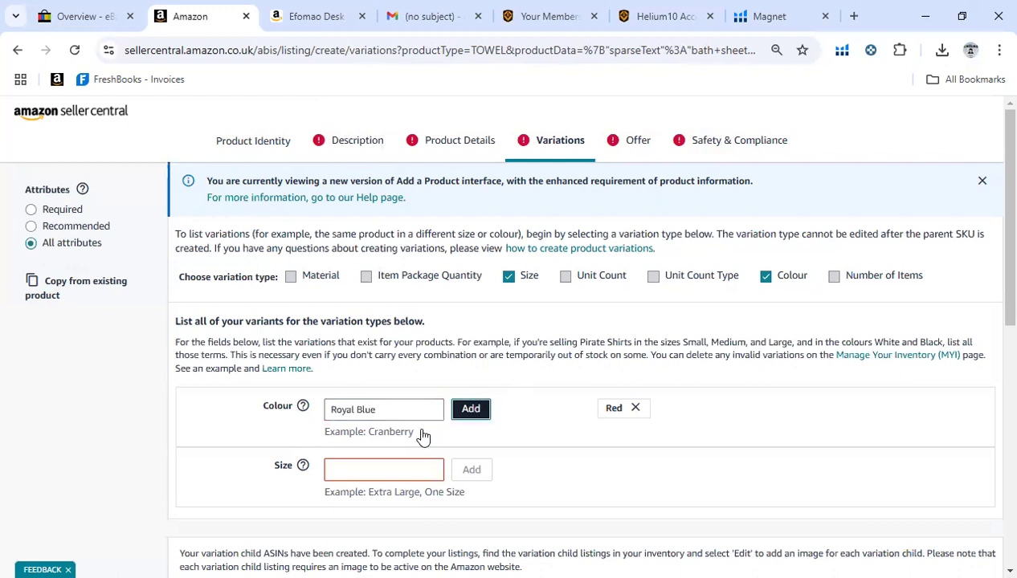
pyautogui.click(382, 412)
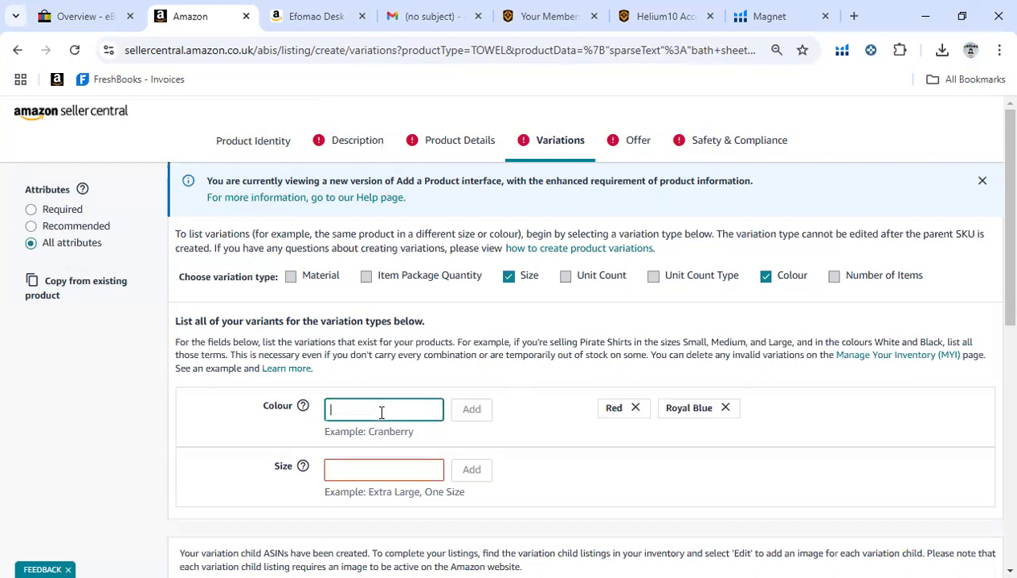
pyautogui.write('Navy')
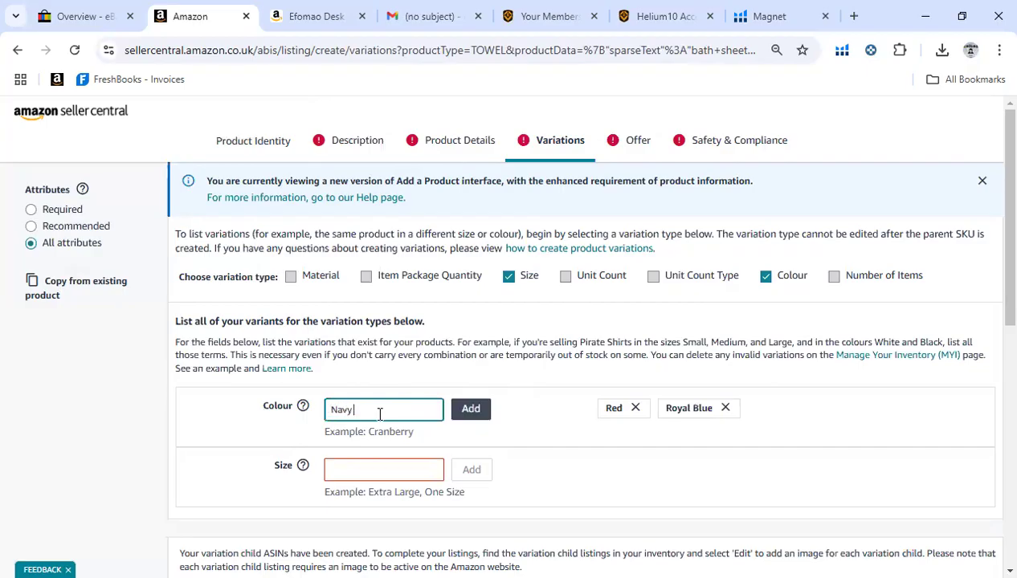
pyautogui.click(455, 417)
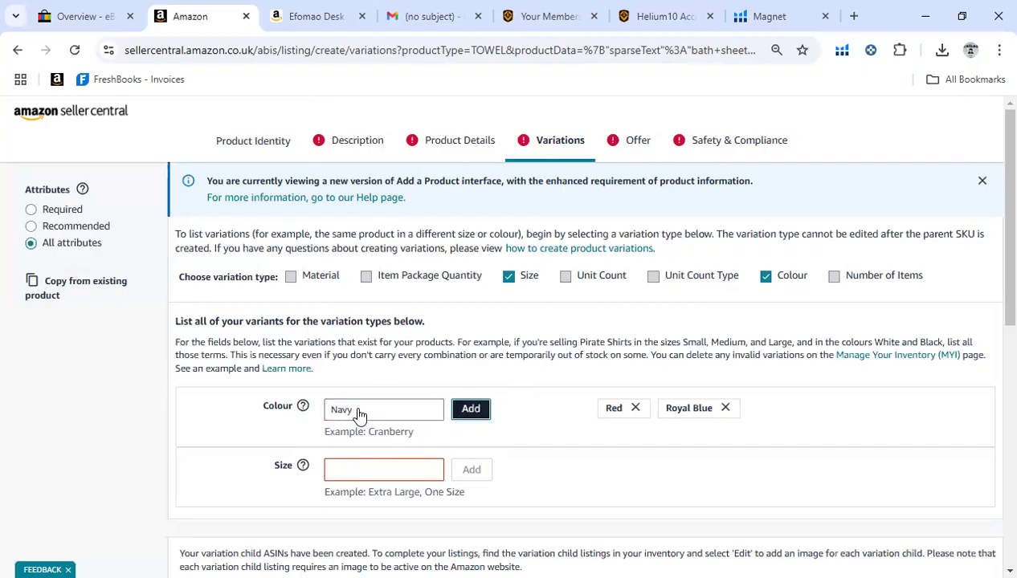
# - Try to add Red to the colour variants a second time
pyautogui.click(357, 412)
pyautogui.write('Red')
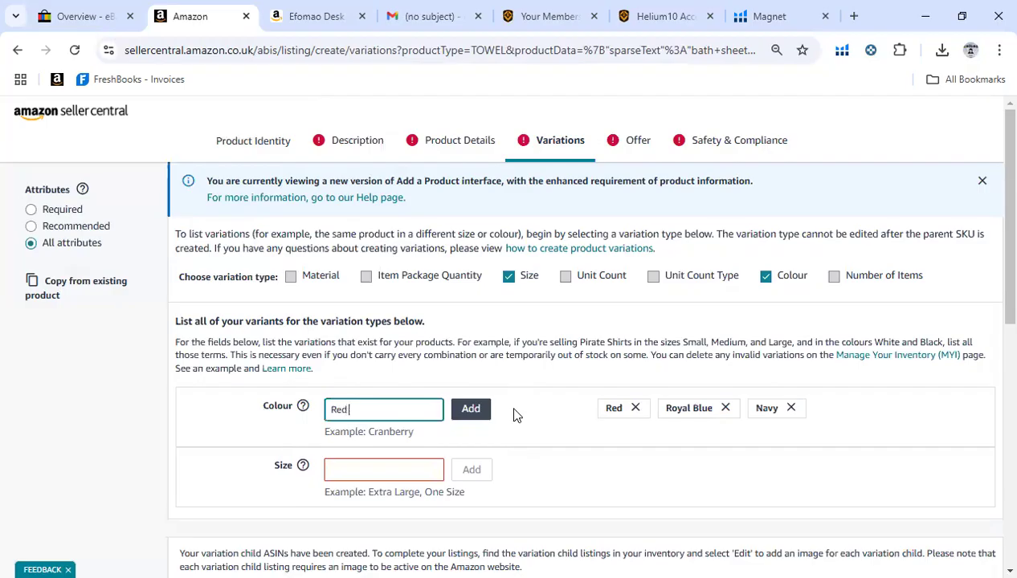
pyautogui.click(466, 409)
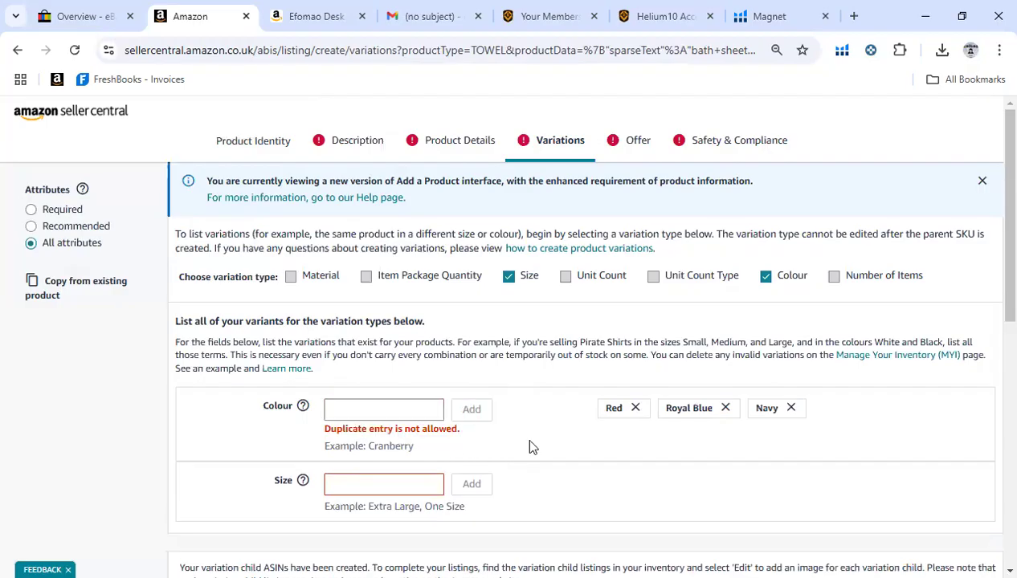
# - Add Charcoal as another colour variant
pyautogui.click(388, 411)
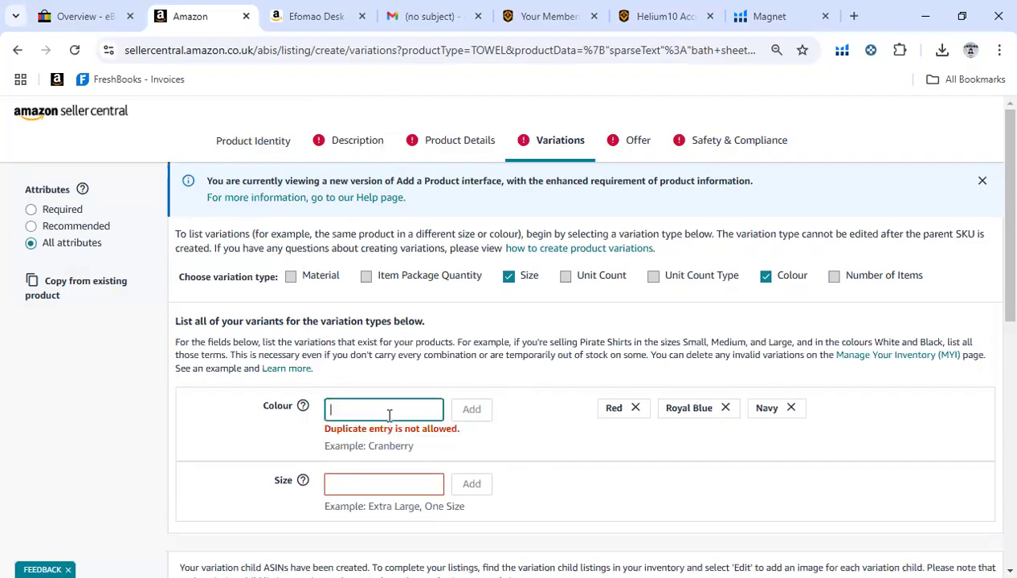
pyautogui.write('Ch')
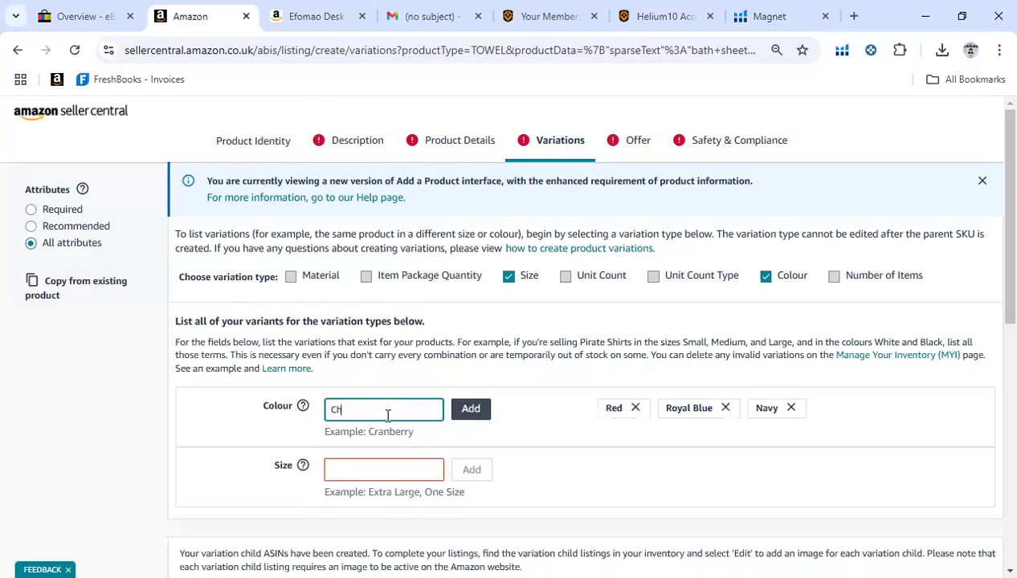
pyautogui.write('arcoal')
pyautogui.click(458, 415)
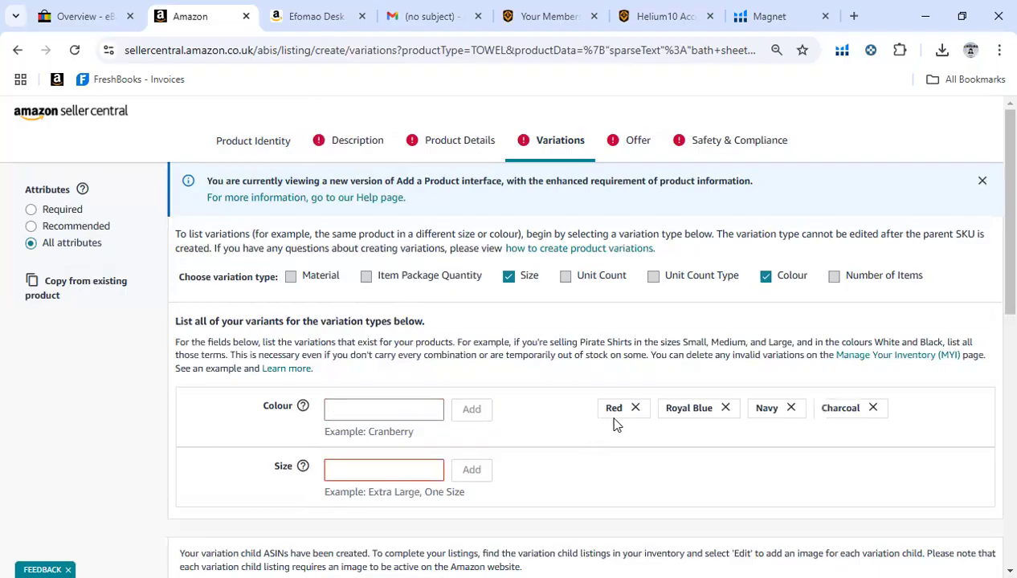
# - Add Small, Medium and Large as size variants of the listing
pyautogui.click(354, 477)
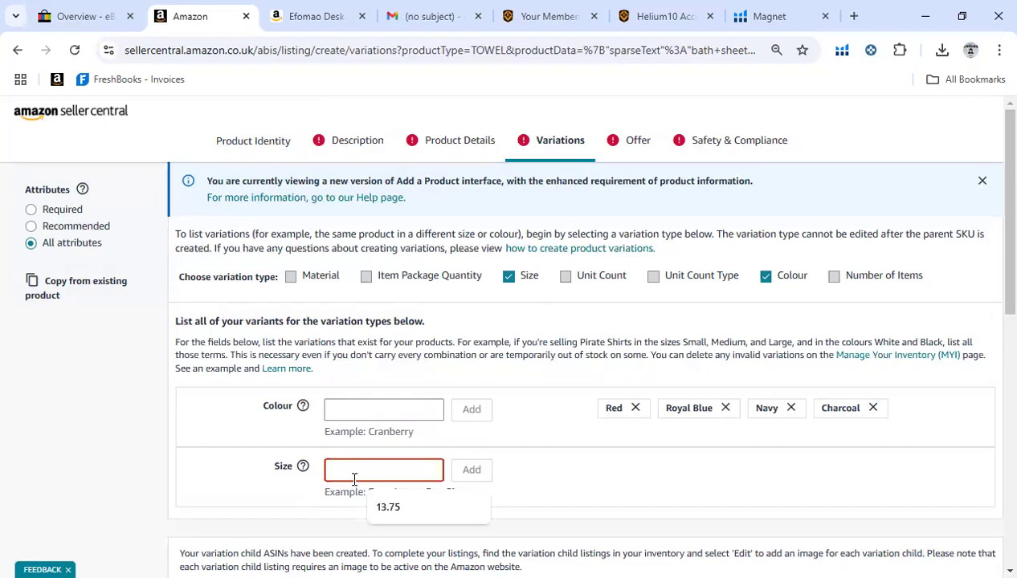
pyautogui.write('Small')
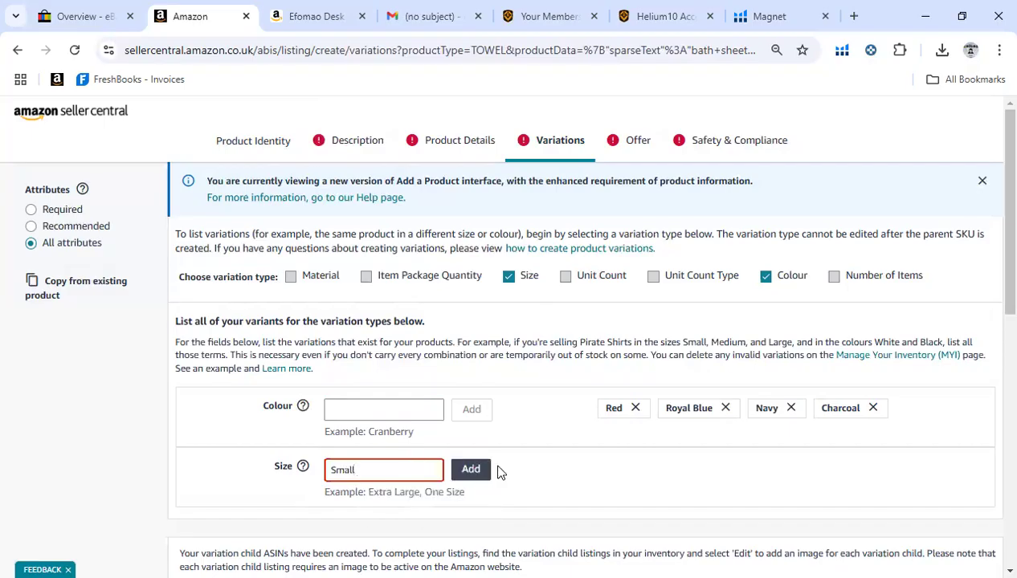
pyautogui.click(471, 472)
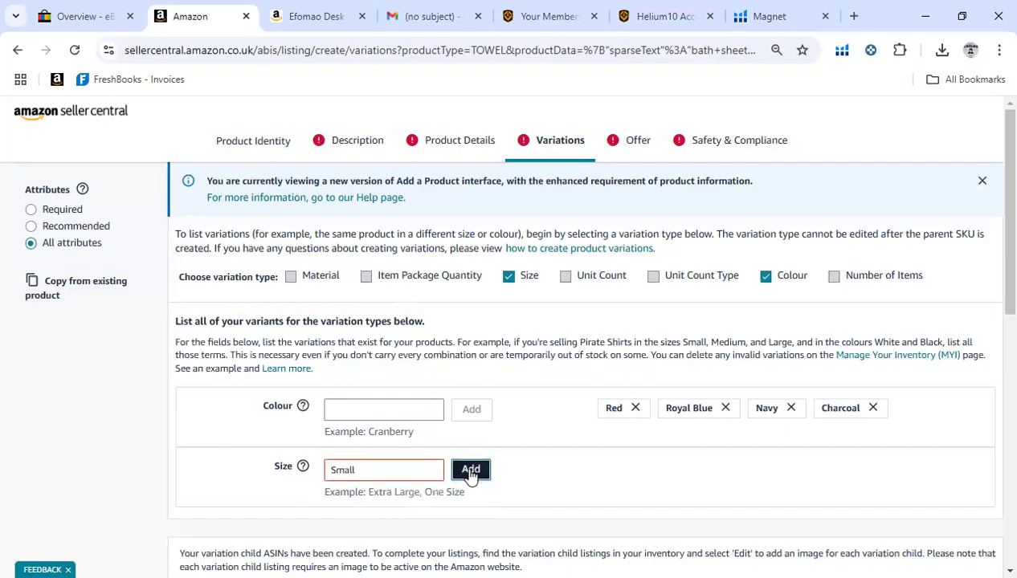
pyautogui.press('Return')
pyautogui.click(375, 474)
pyautogui.write('Medium')
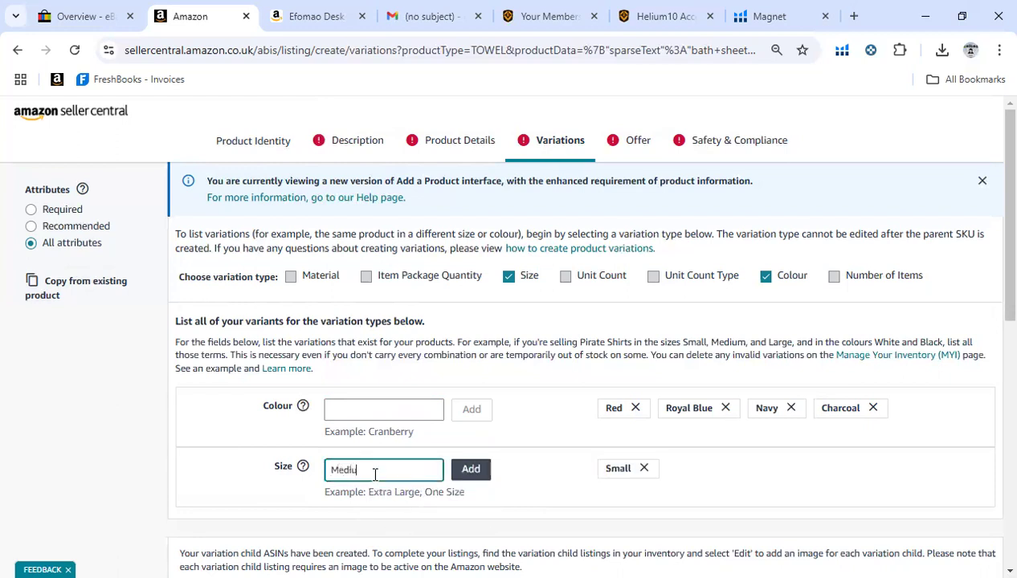
pyautogui.click(462, 469)
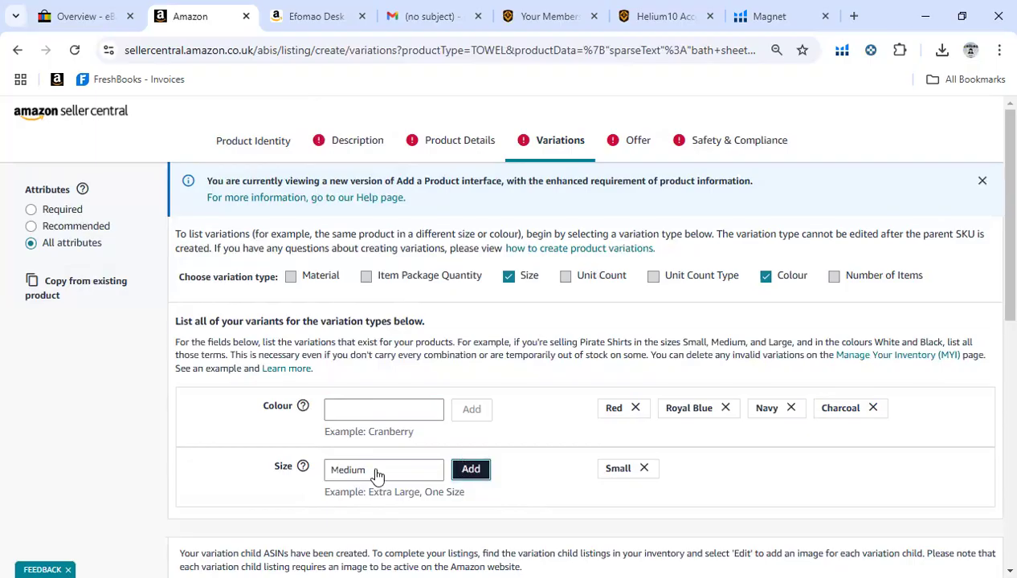
pyautogui.press('Return')
pyautogui.click(375, 471)
pyautogui.write('Large')
pyautogui.click(481, 478)
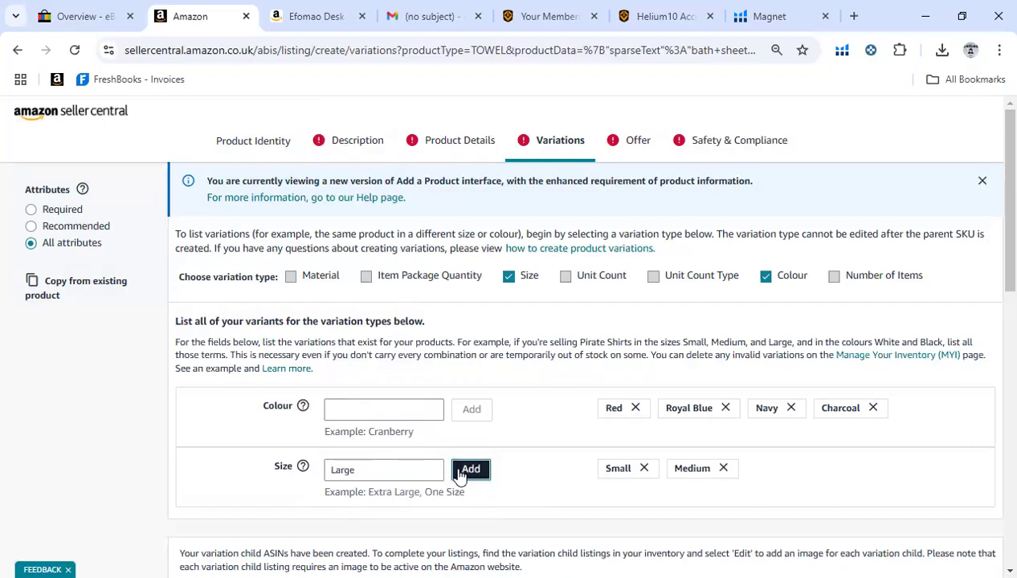
pyautogui.click(460, 474)
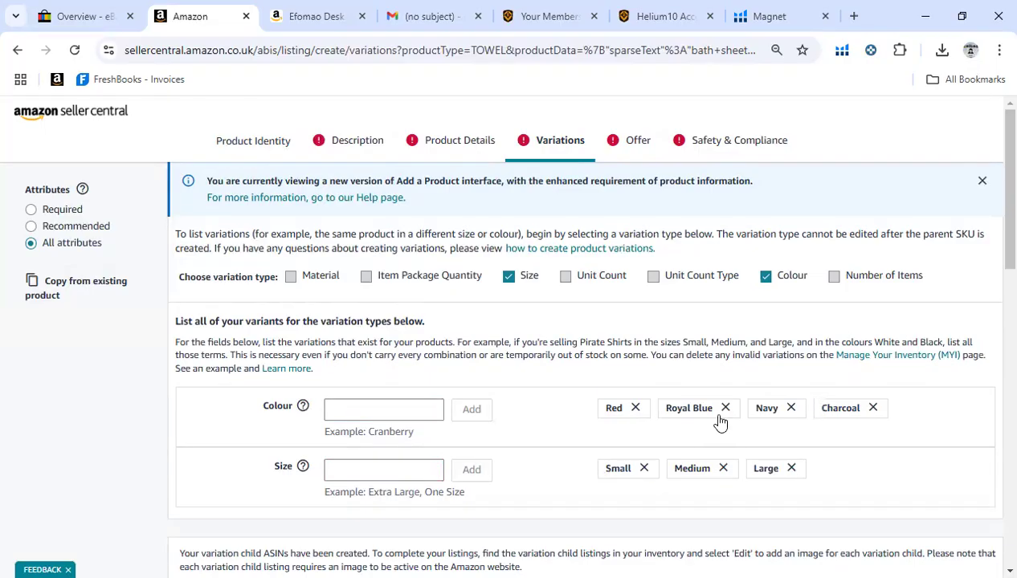
# - Set the external product ID type of the Red Small variation to UPC/EAN/GTIN, leaving its product ID empty
pyautogui.scroll(-1, 992, 257)
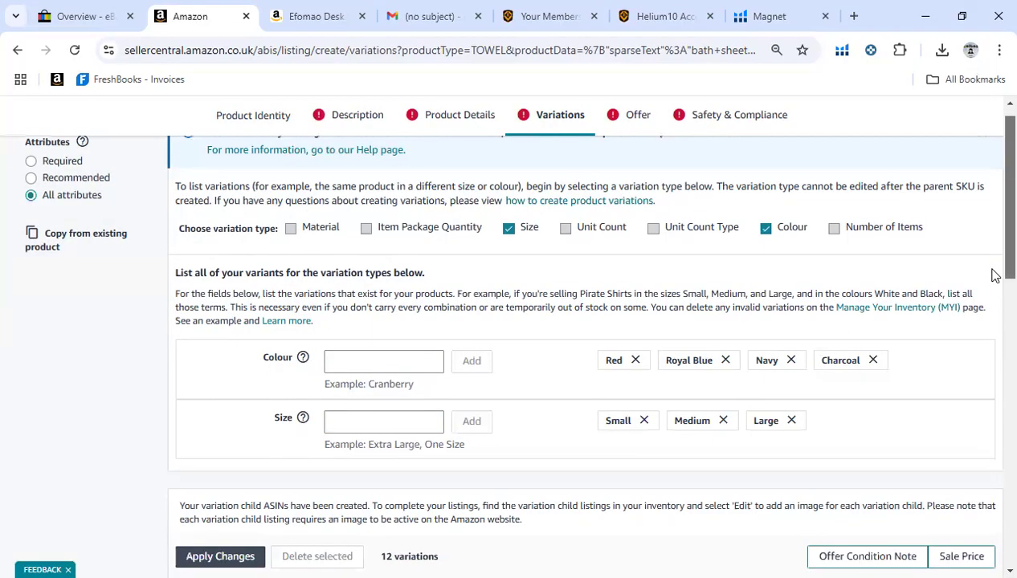
pyautogui.scroll(-8, 993, 276)
pyautogui.scroll(7, 993, 437)
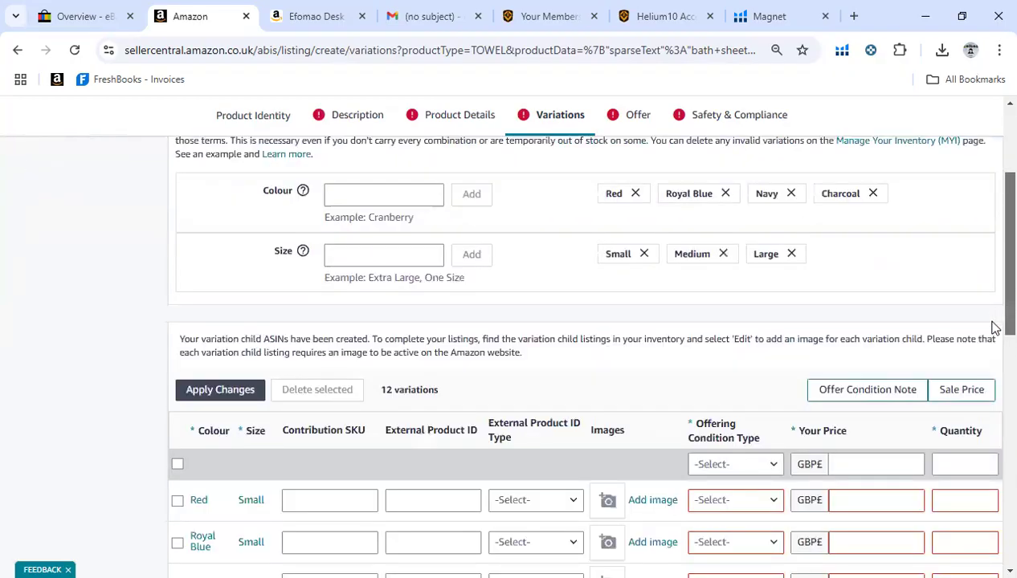
pyautogui.scroll(-5, 993, 327)
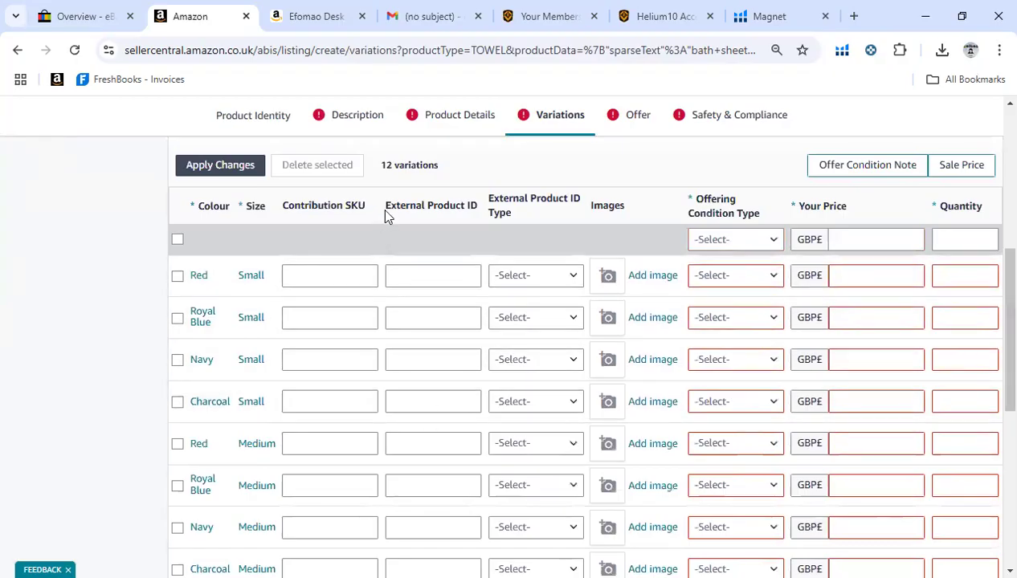
pyautogui.click(442, 275)
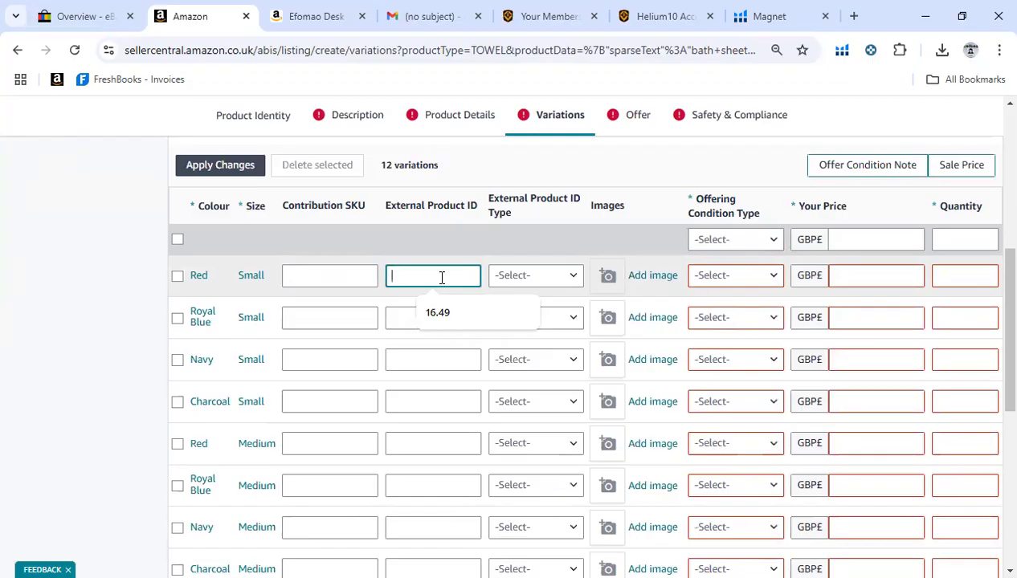
pyautogui.click(565, 275)
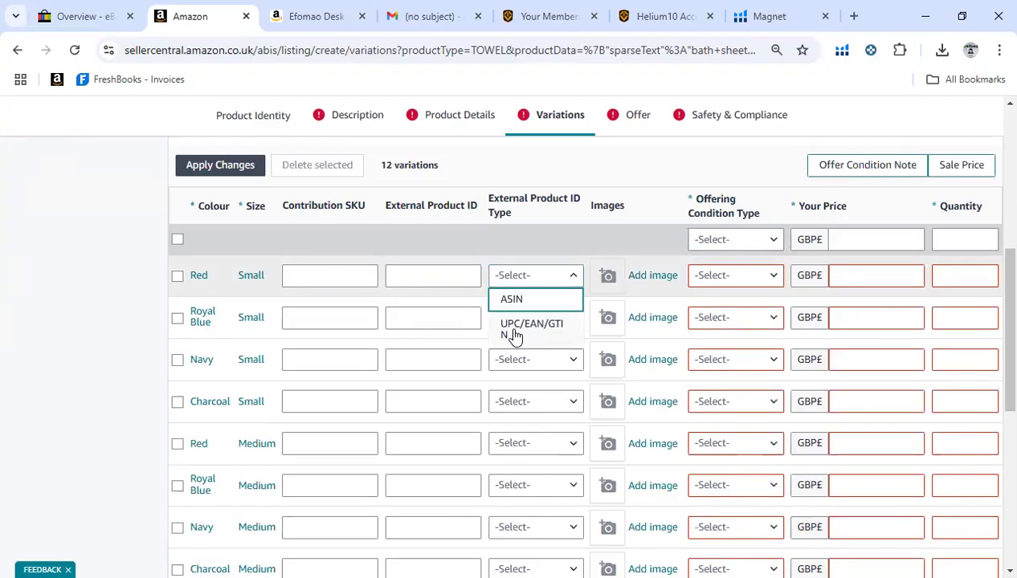
pyautogui.click(512, 335)
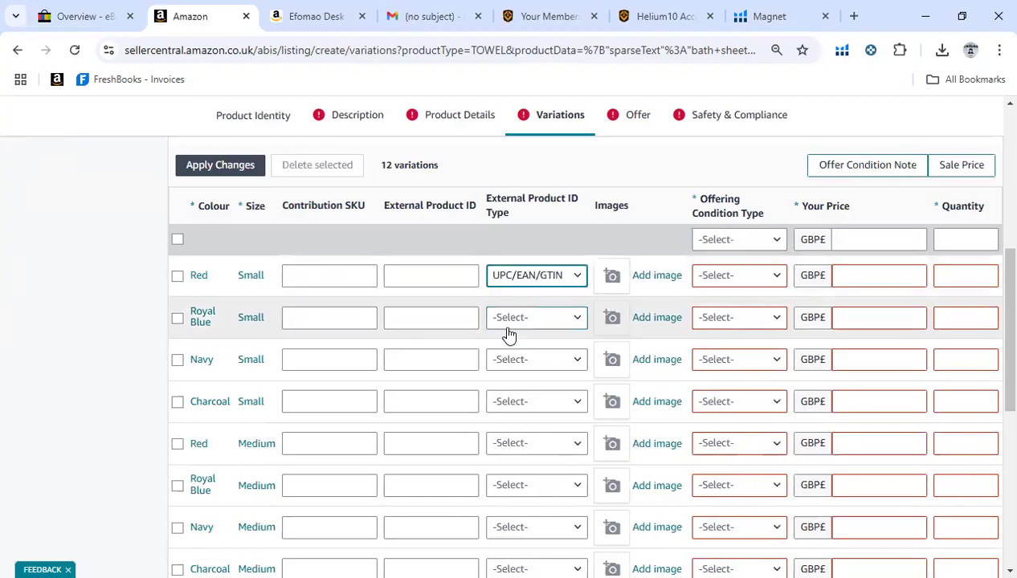
pyautogui.click(450, 279)
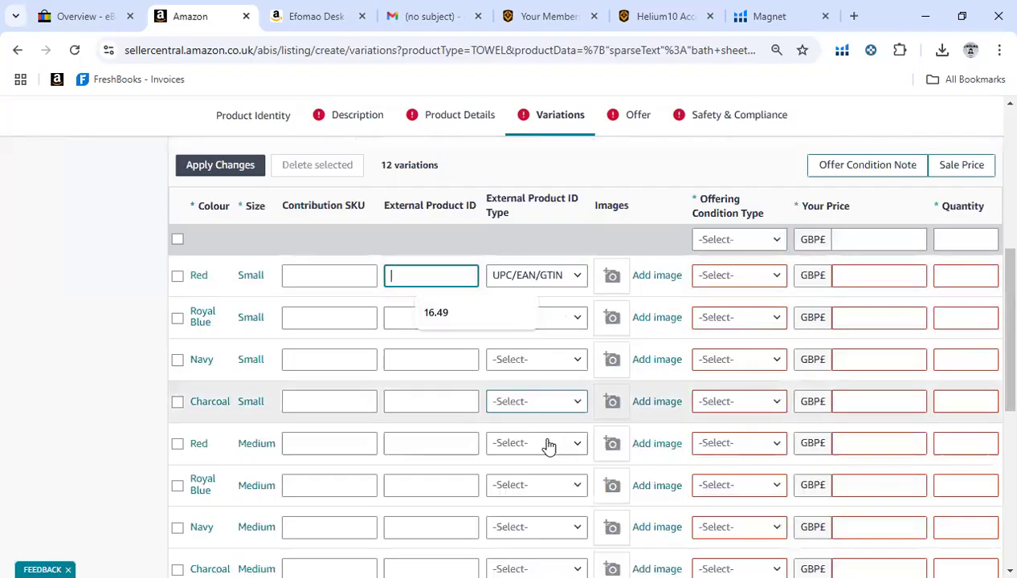
# - Look through the image upload slots for the Red Small variation and close them without adding any image
pyautogui.scroll(-3, 995, 341)
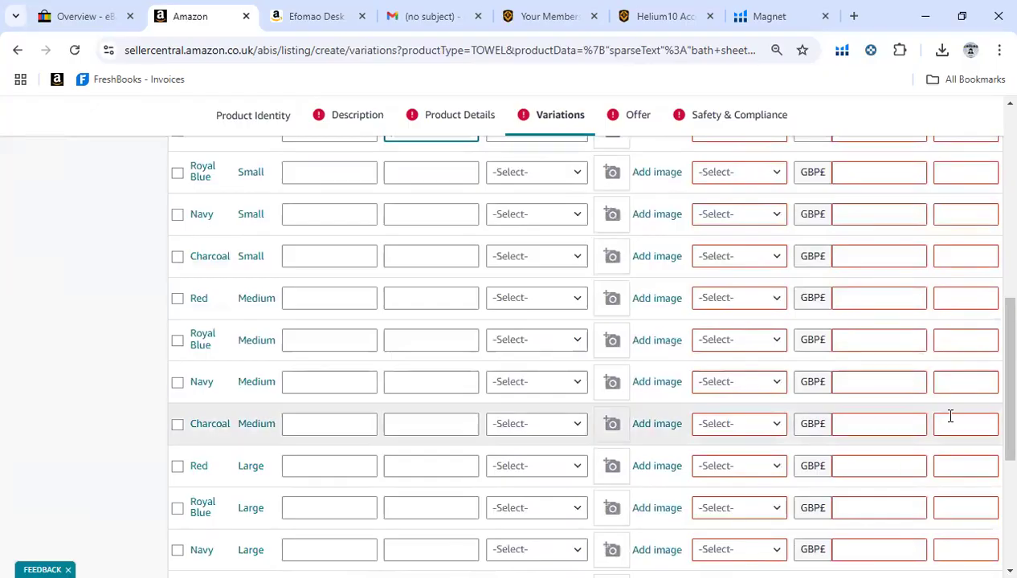
pyautogui.scroll(4, 992, 303)
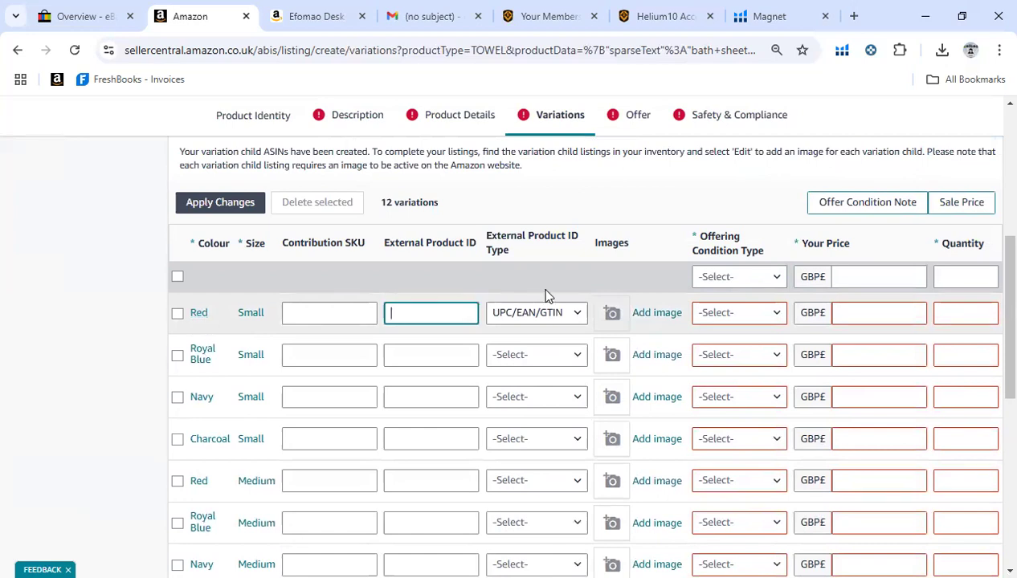
pyautogui.click(657, 312)
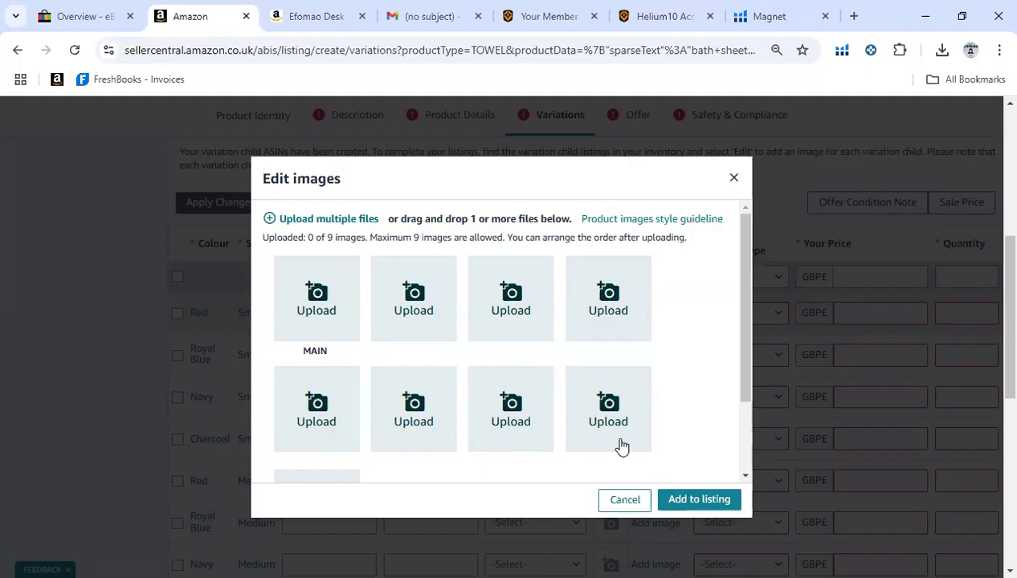
pyautogui.moveTo(742, 390); pyautogui.dragTo(742, 458)
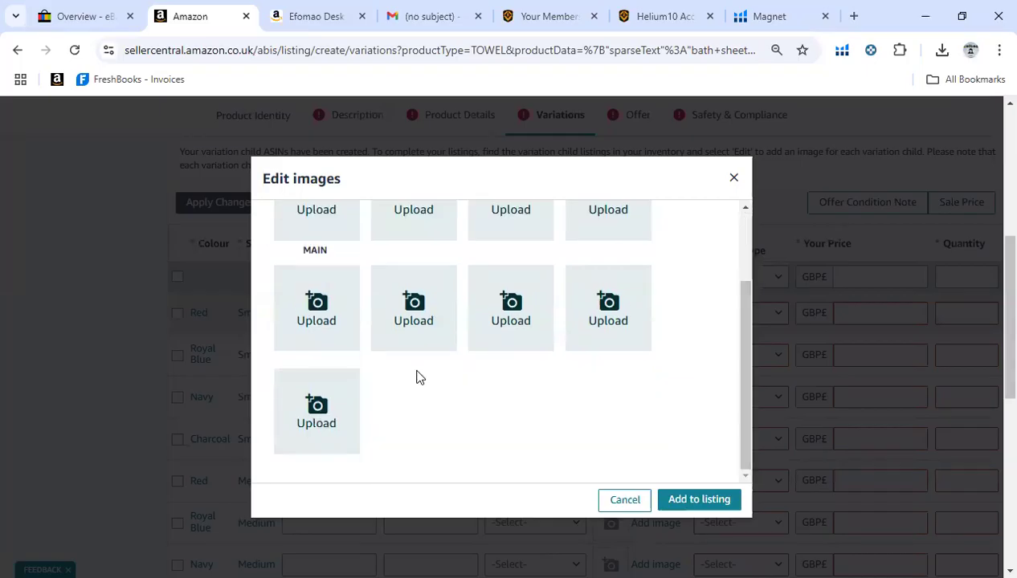
pyautogui.click(623, 501)
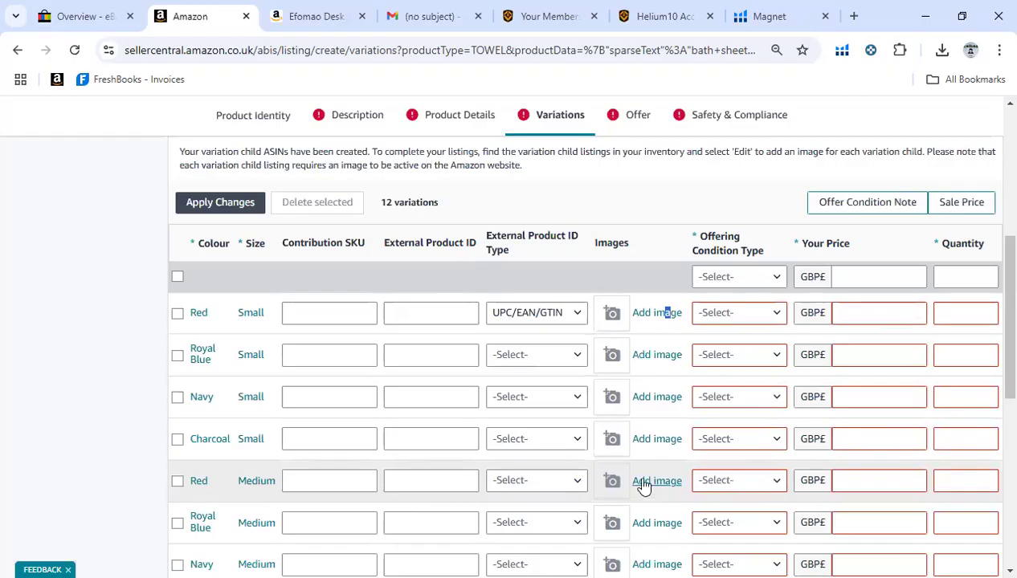
# - Set the offering condition to New in the variation table's bulk-edit row and for the Red Small and Royal Blue Small variations
pyautogui.scroll(-1, 992, 329)
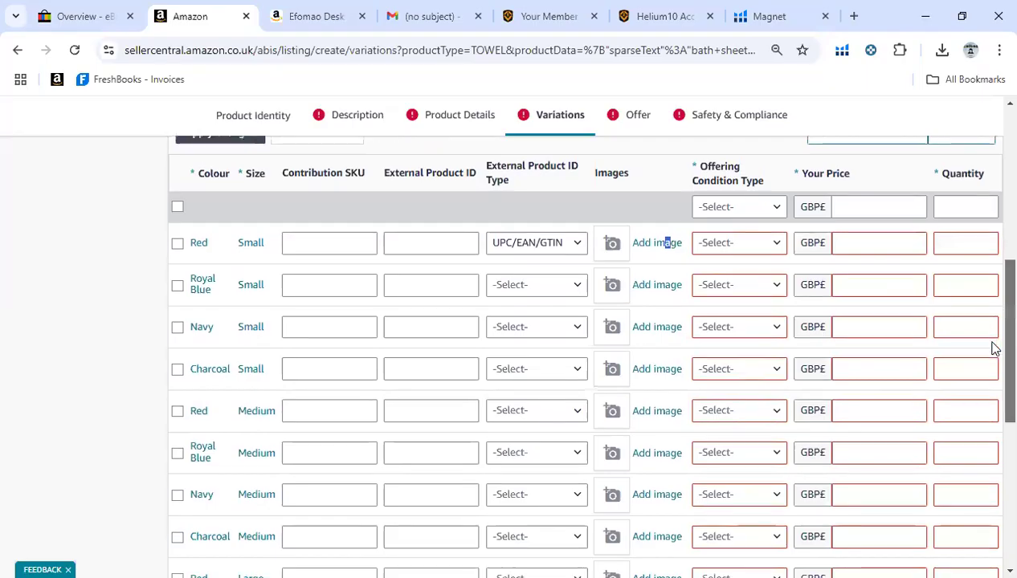
pyautogui.scroll(-2, 993, 358)
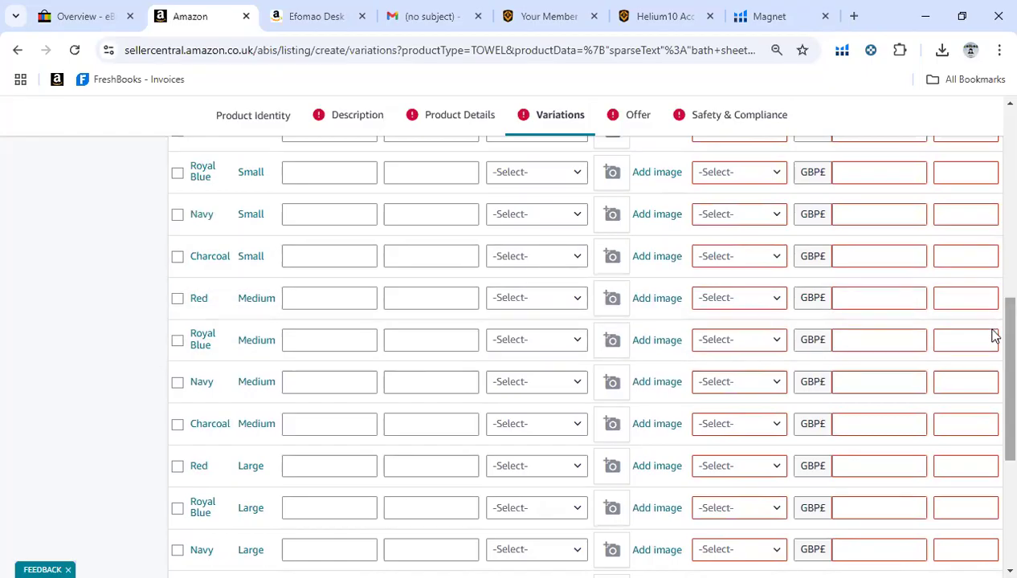
pyautogui.scroll(-3, 993, 378)
pyautogui.scroll(5, 993, 277)
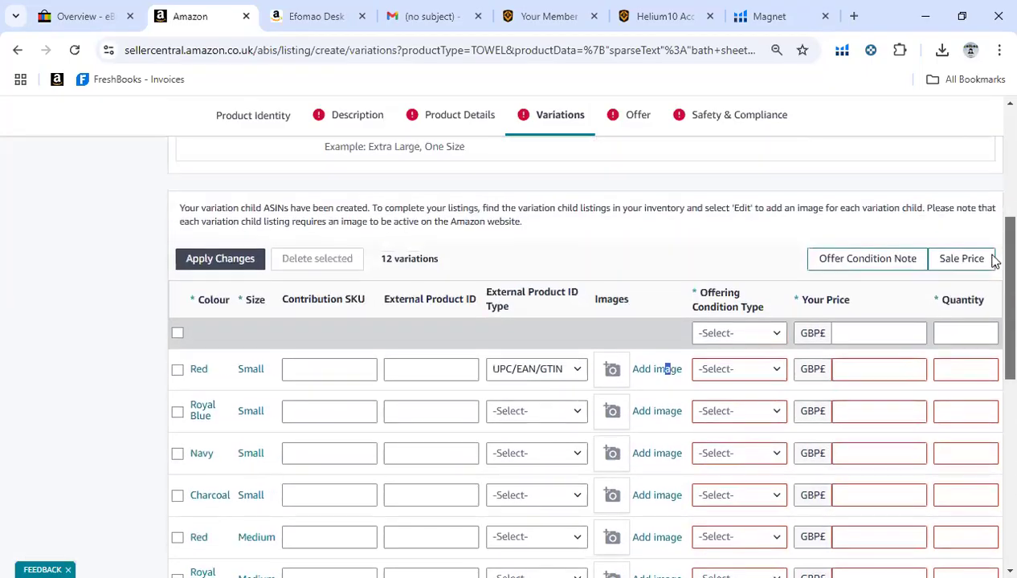
pyautogui.moveTo(992, 273); pyautogui.dragTo(992, 273)
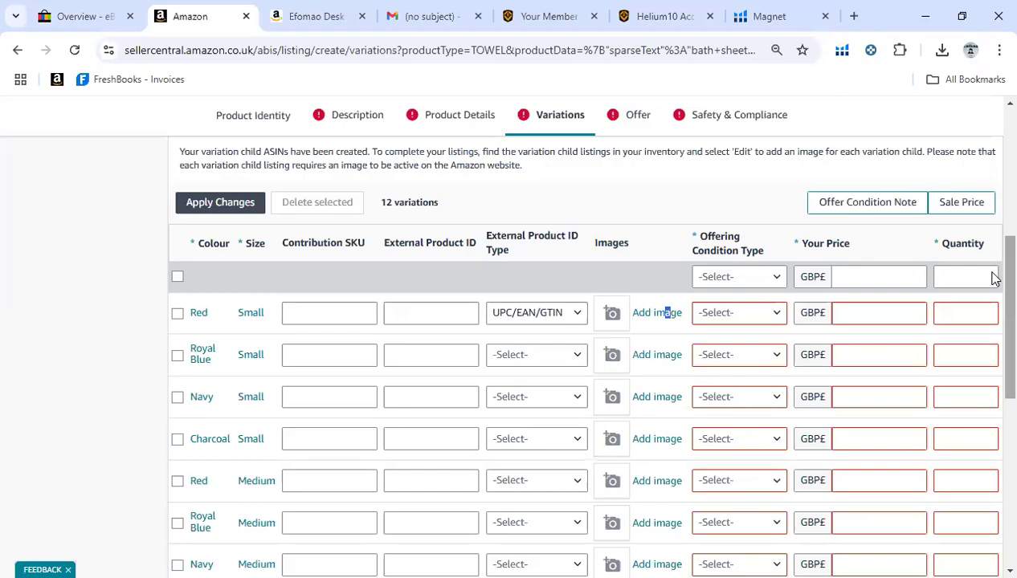
pyautogui.scroll(-2, 992, 313)
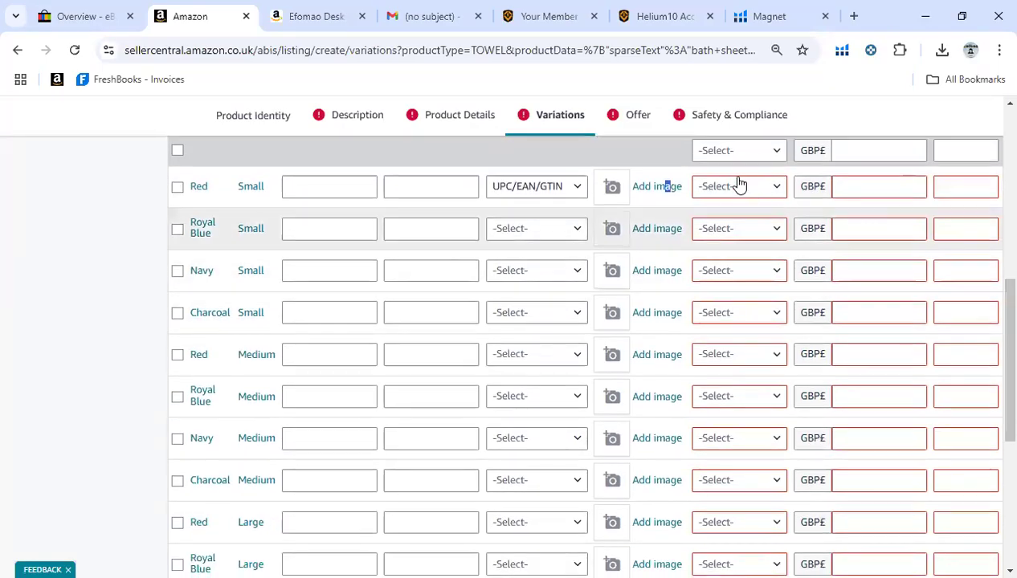
pyautogui.click(773, 154)
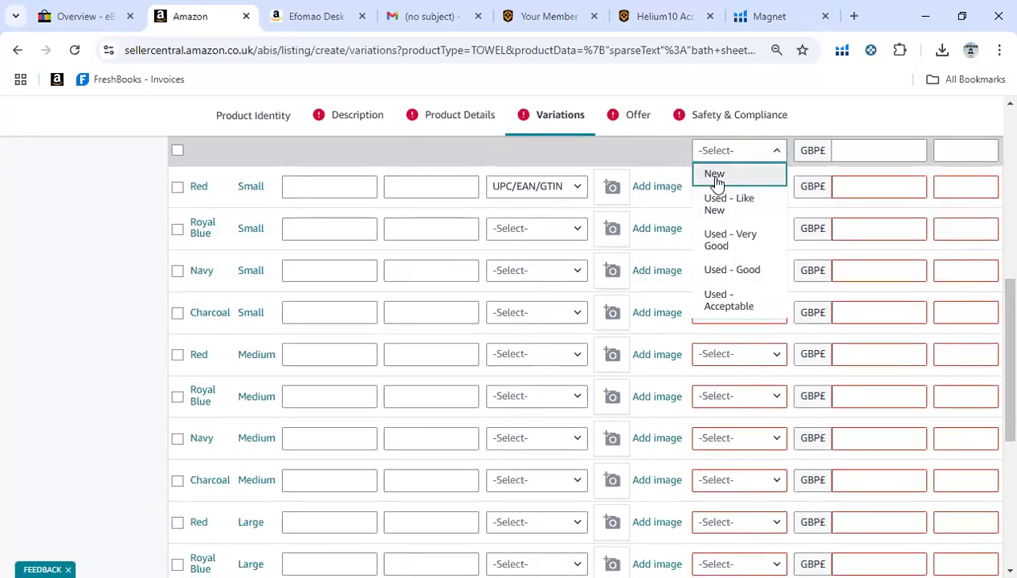
pyautogui.click(715, 176)
pyautogui.click(759, 187)
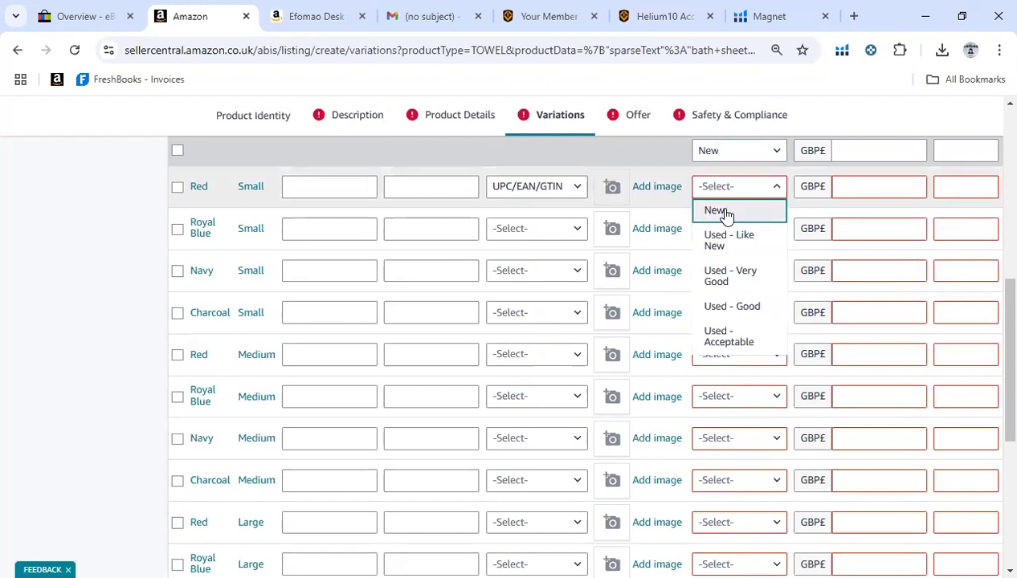
pyautogui.click(725, 217)
pyautogui.click(727, 233)
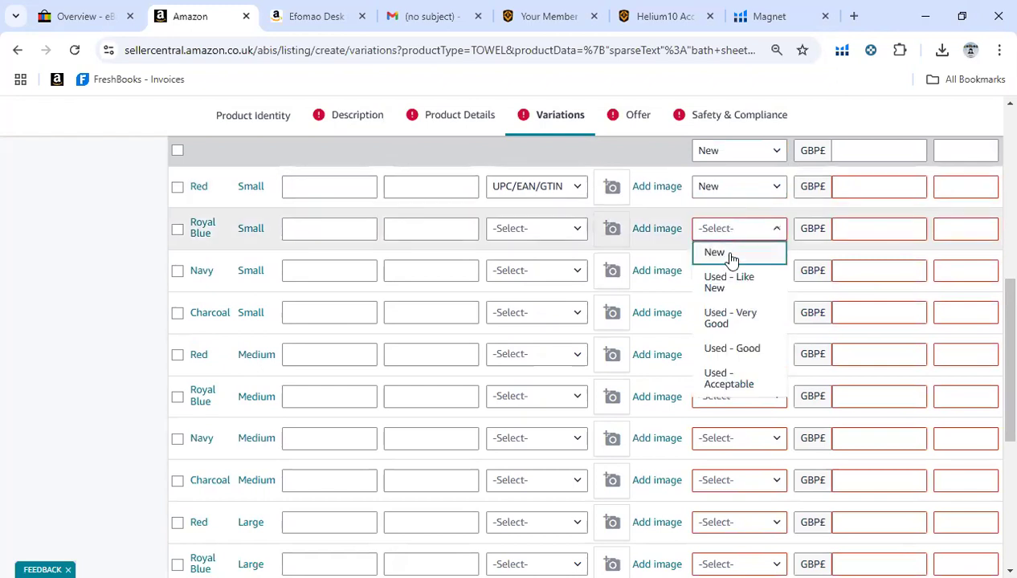
pyautogui.click(731, 255)
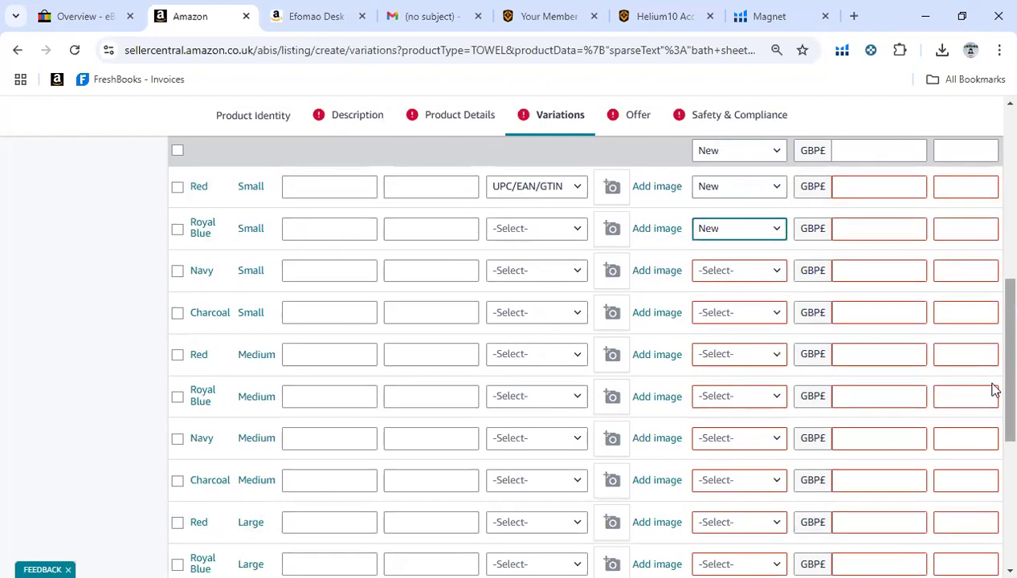
# - Set the price of the Red Small variation to 12.99 GBP
pyautogui.scroll(1, 995, 389)
pyautogui.click(858, 277)
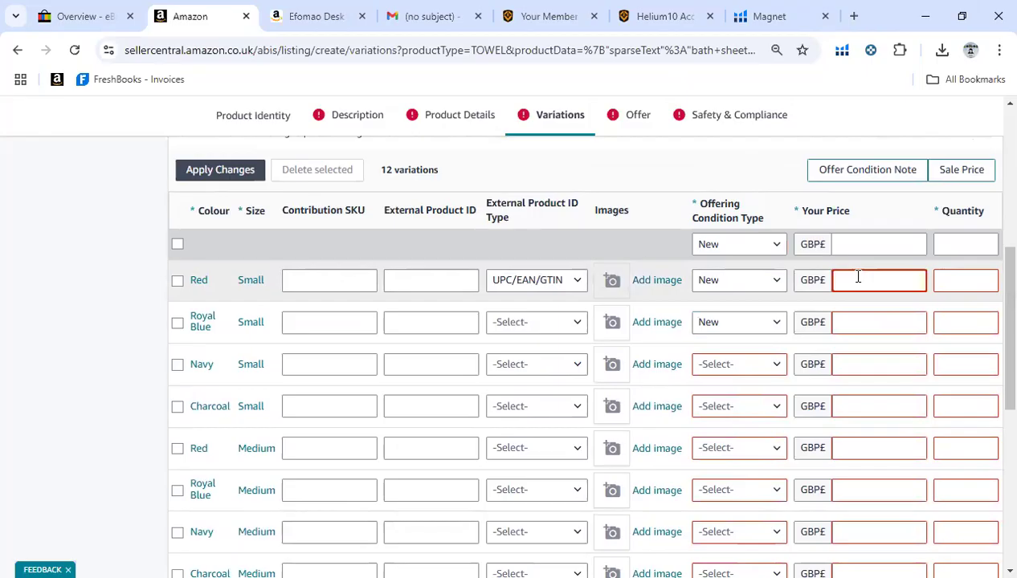
pyautogui.write('12.99')
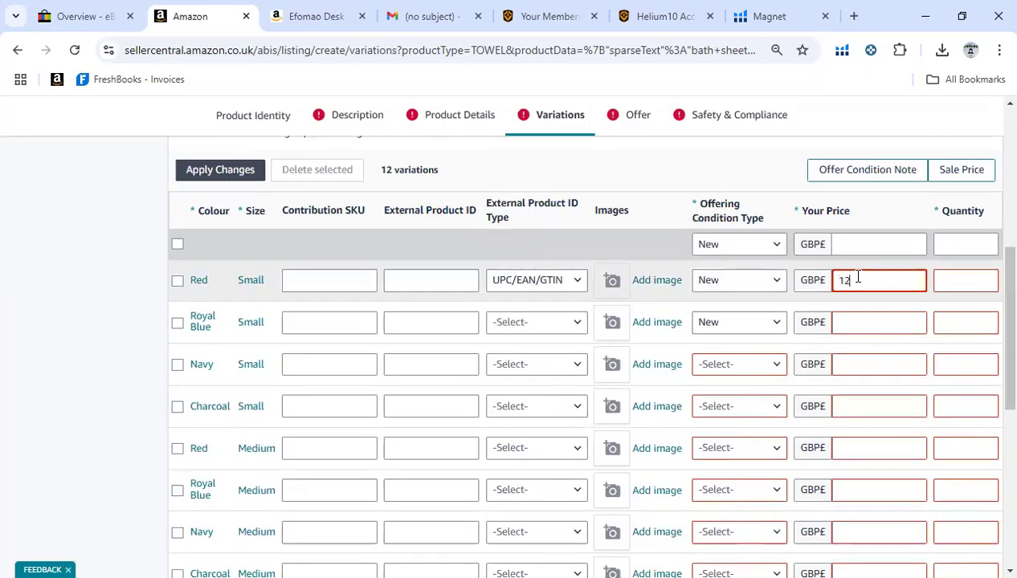
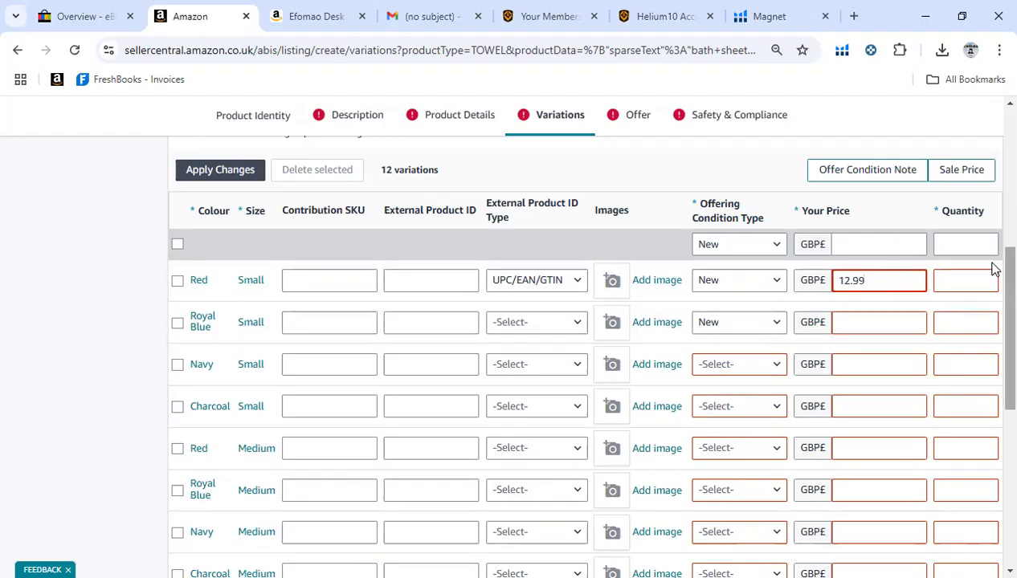
# - Look over the variation table, including the Red Small quantity field, and return to the colour and size variants
pyautogui.scroll(-4, 992, 411)
pyautogui.scroll(6, 994, 331)
pyautogui.scroll(-3, 992, 273)
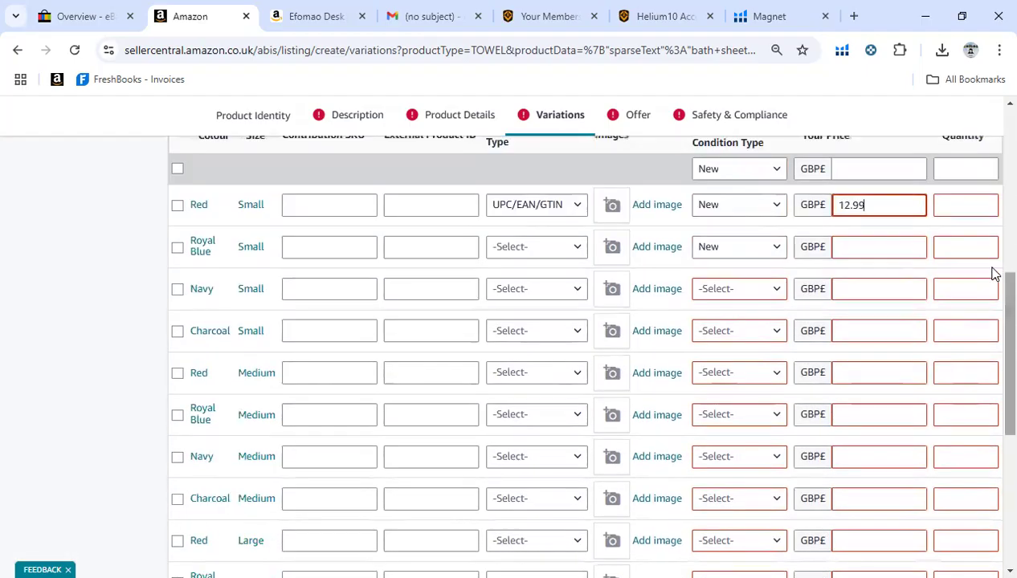
pyautogui.scroll(1, 993, 293)
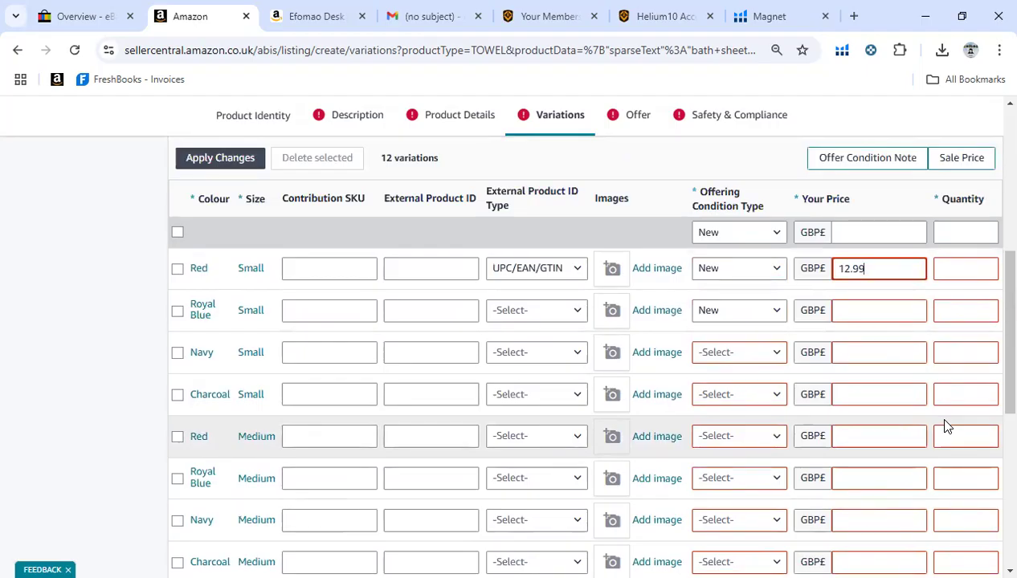
pyautogui.click(982, 275)
pyautogui.scroll(-5, 992, 343)
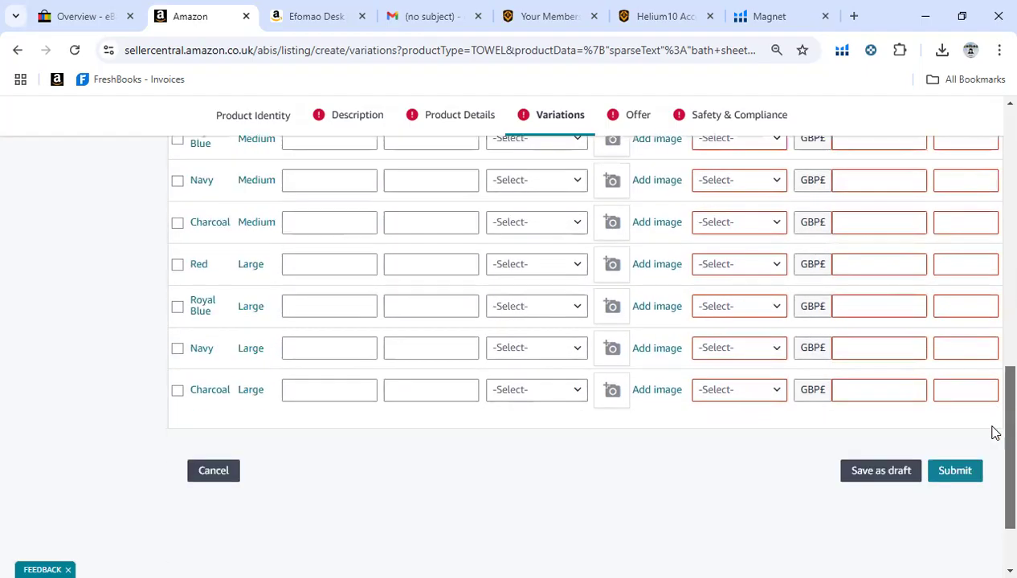
pyautogui.scroll(15, 995, 412)
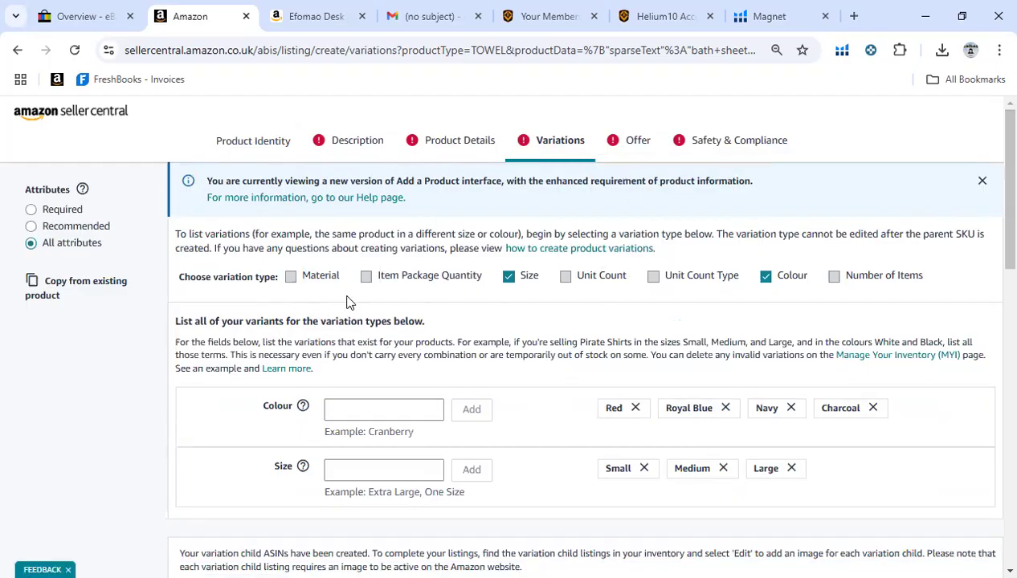
# - Deselect the Size and Colour variation types, deleting the existing variation table, and keep waiting for the page to respond
pyautogui.click(507, 278)
pyautogui.click(766, 277)
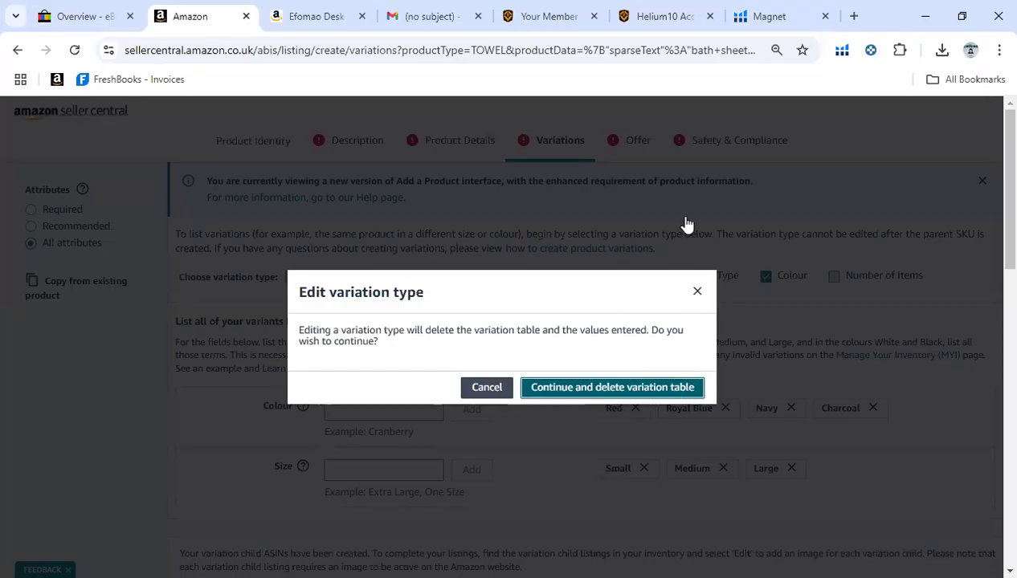
pyautogui.press('Return')
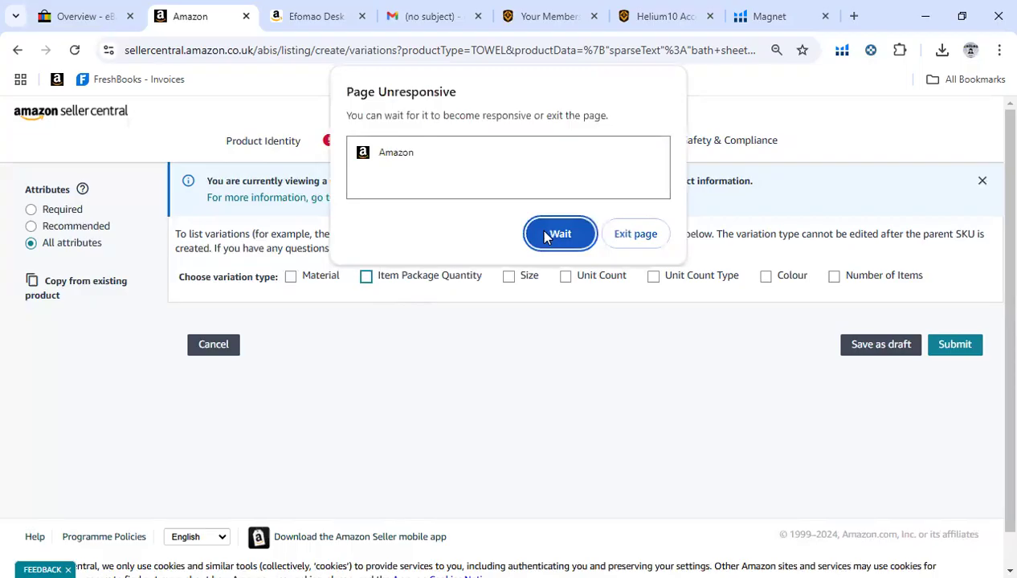
pyautogui.click(367, 281)
pyautogui.click(571, 233)
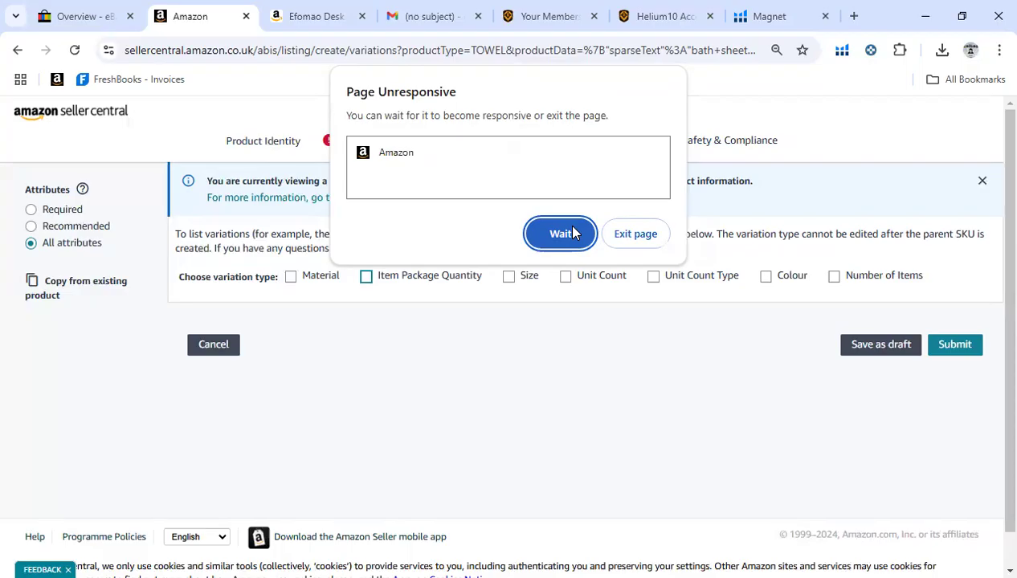
pyautogui.click(567, 235)
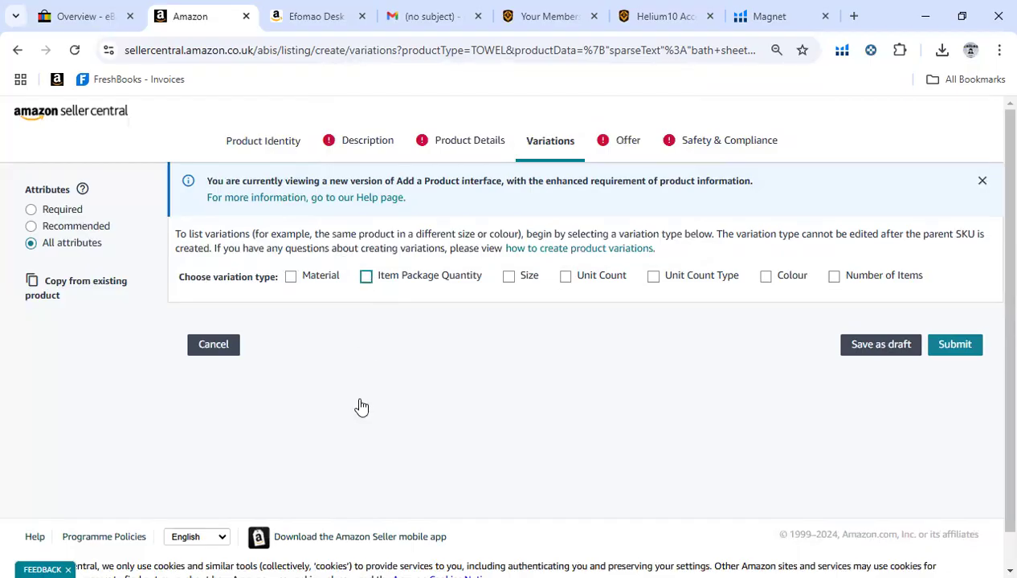
# - Choose Item Package Quantity as the variation type and add the variant "Pack of 12"
pyautogui.click(365, 275)
pyautogui.click(345, 427)
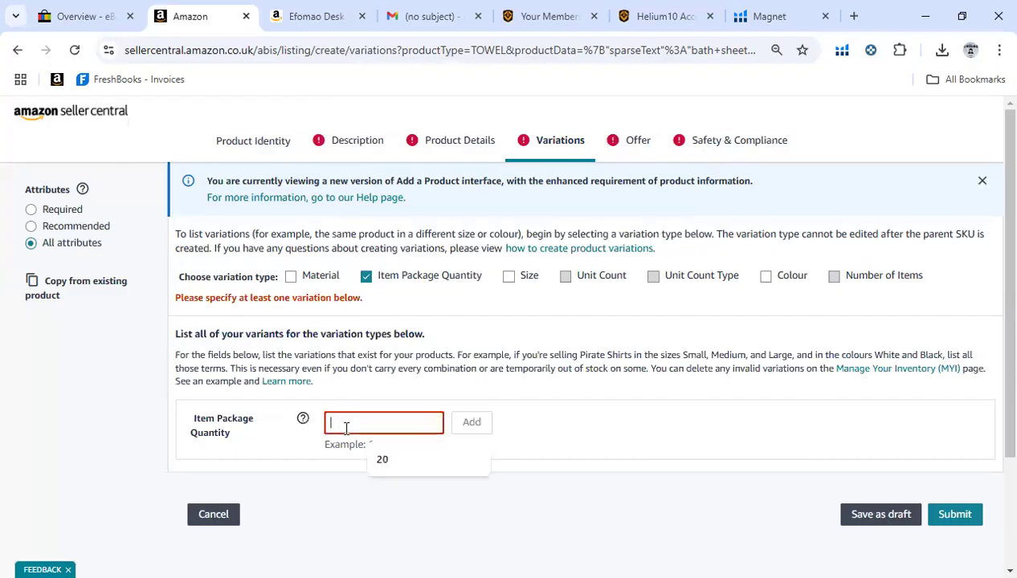
pyautogui.write('6')
pyautogui.press('BackSpace')
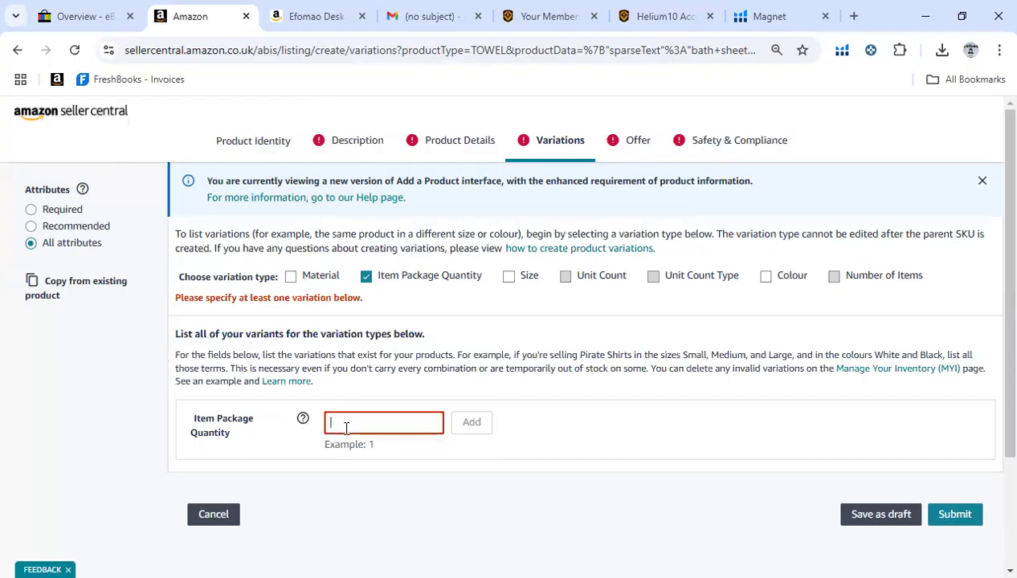
pyautogui.write('Pack o')
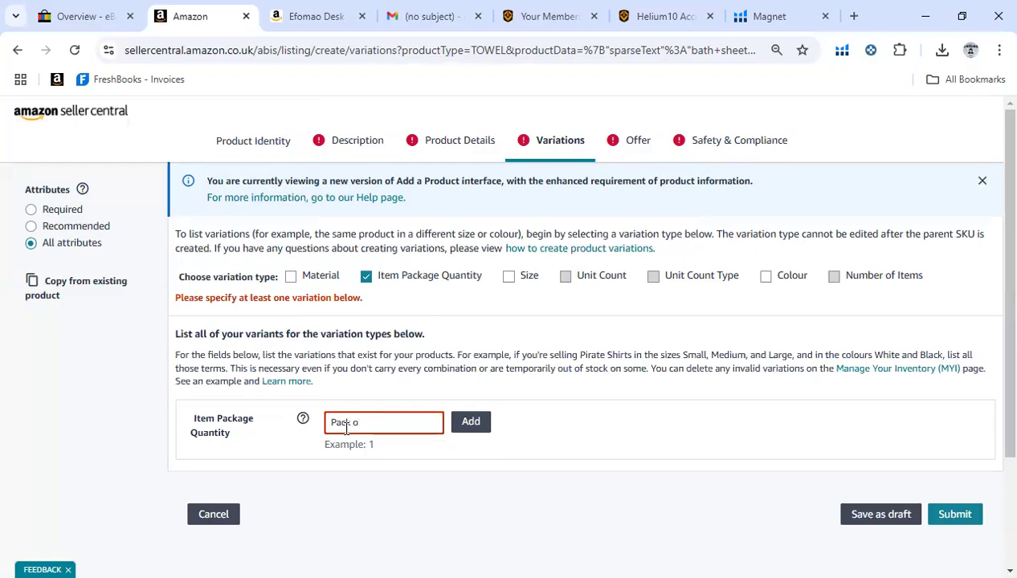
pyautogui.write('f 12')
pyautogui.click(470, 423)
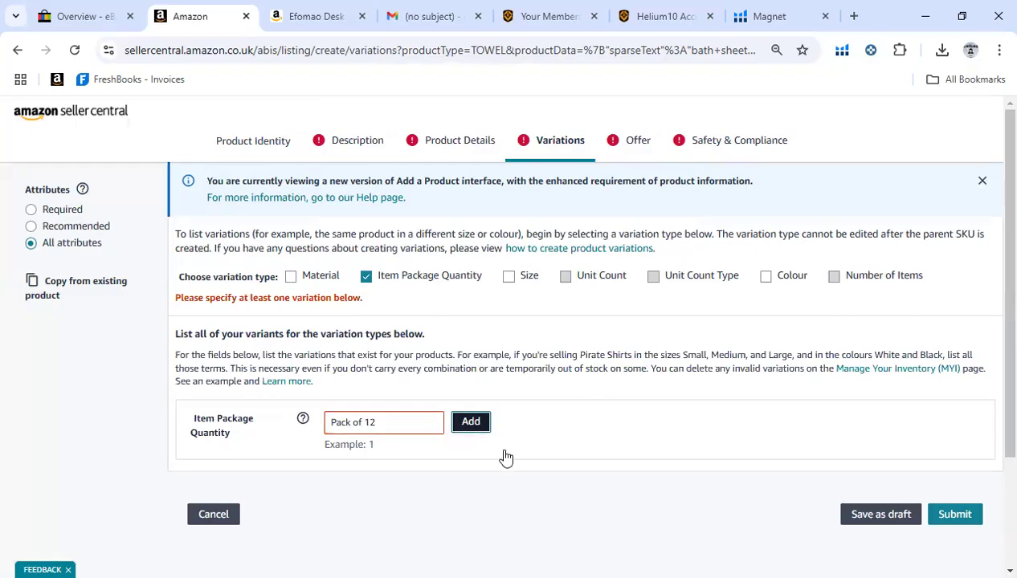
pyautogui.click(471, 424)
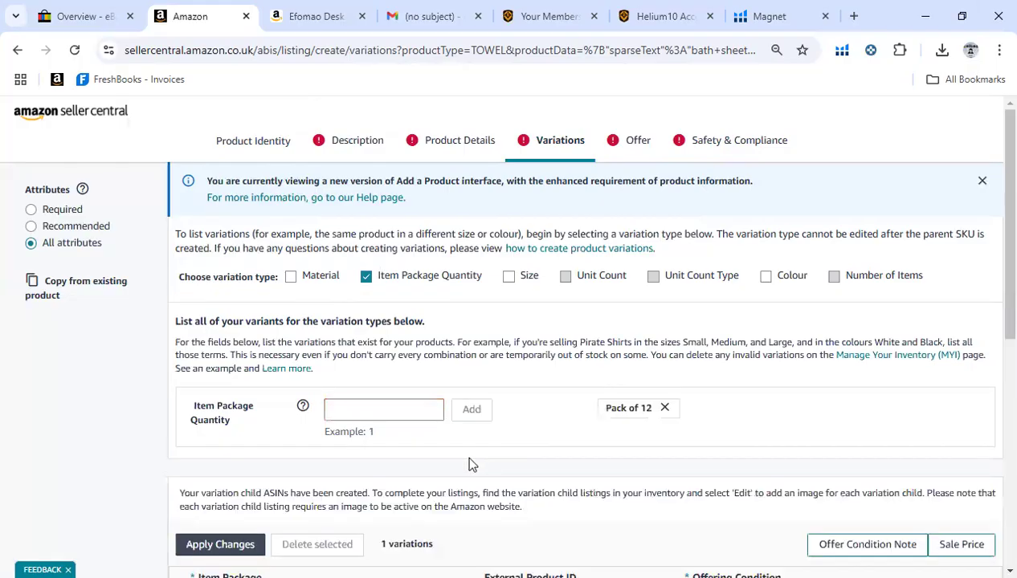
# - Add "Pack of 24" as an Item Package Quantity variant
pyautogui.scroll(-1, 520, 363)
pyautogui.click(376, 330)
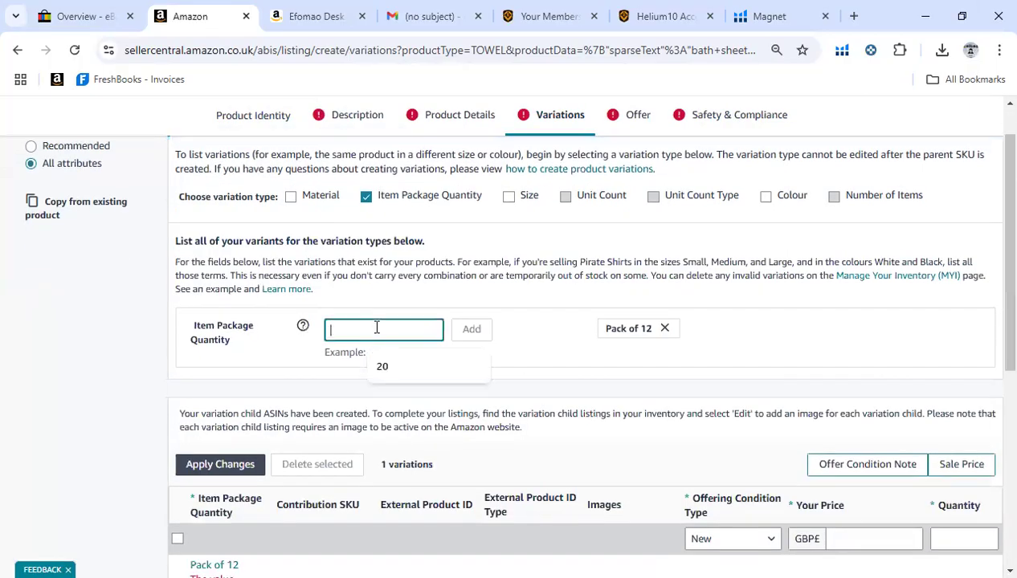
pyautogui.write('Pack if')
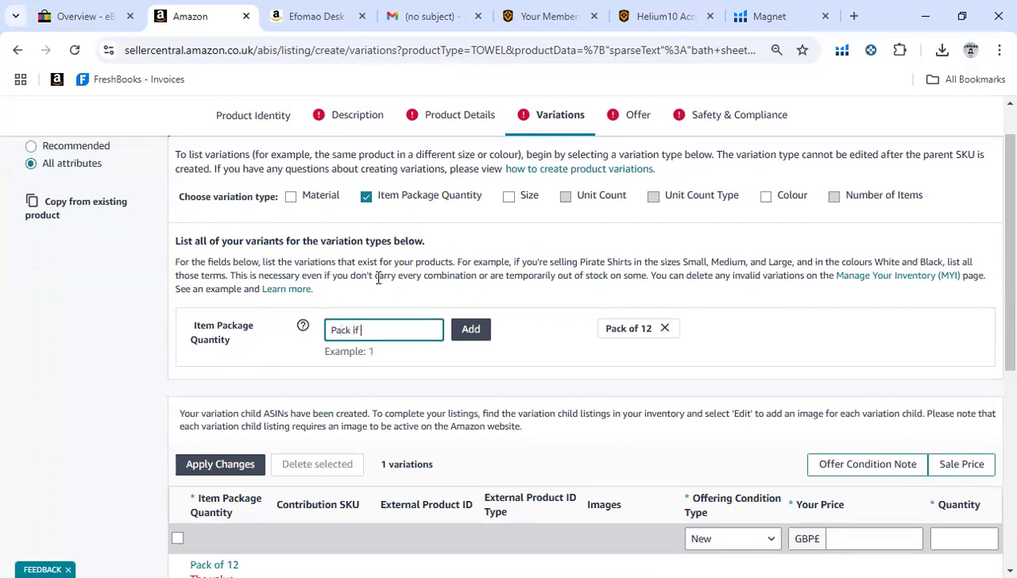
pyautogui.press('BackSpace')
pyautogui.press('BackSpace')
pyautogui.write('of 24')
pyautogui.click(470, 334)
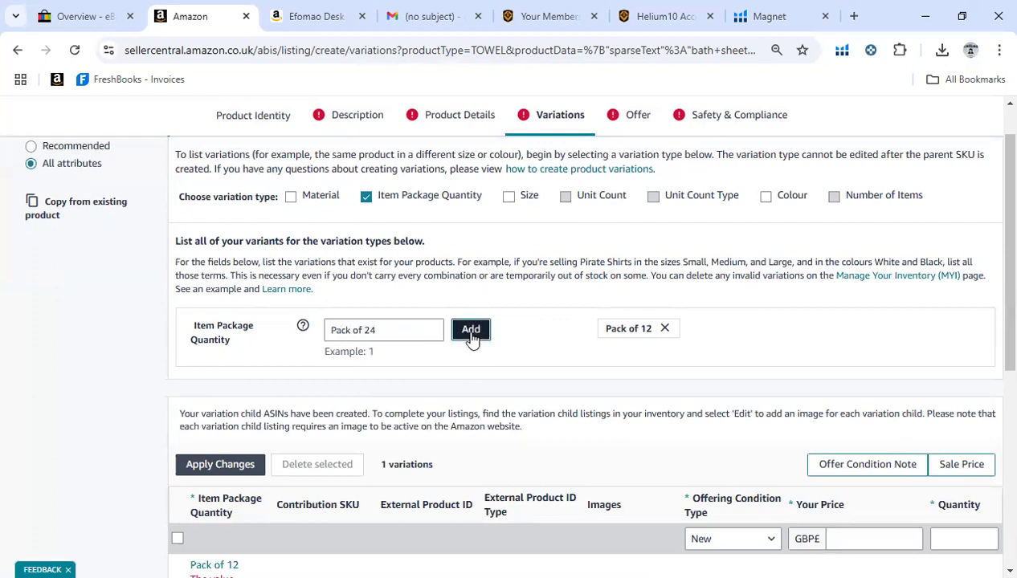
# - Add "Pack of 48" as an Item Package Quantity variant
pyautogui.click(404, 329)
pyautogui.write('Pack if')
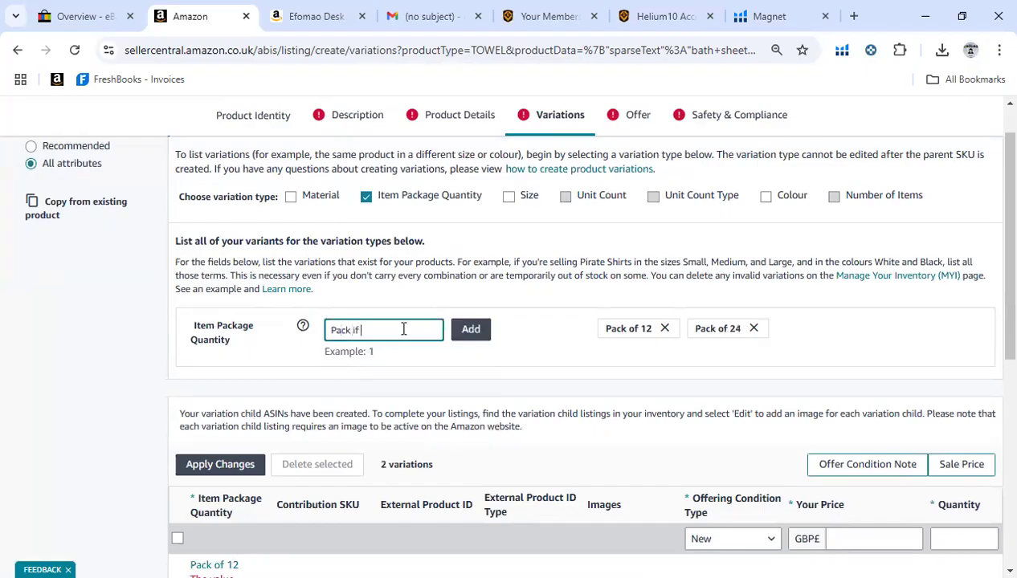
pyautogui.press('BackSpace')
pyautogui.press('BackSpace')
pyautogui.write('of 48')
pyautogui.click(468, 334)
# - Add "Pack of 96" as an Item Package Quantity variant
pyautogui.click(395, 337)
pyautogui.write('Pa')
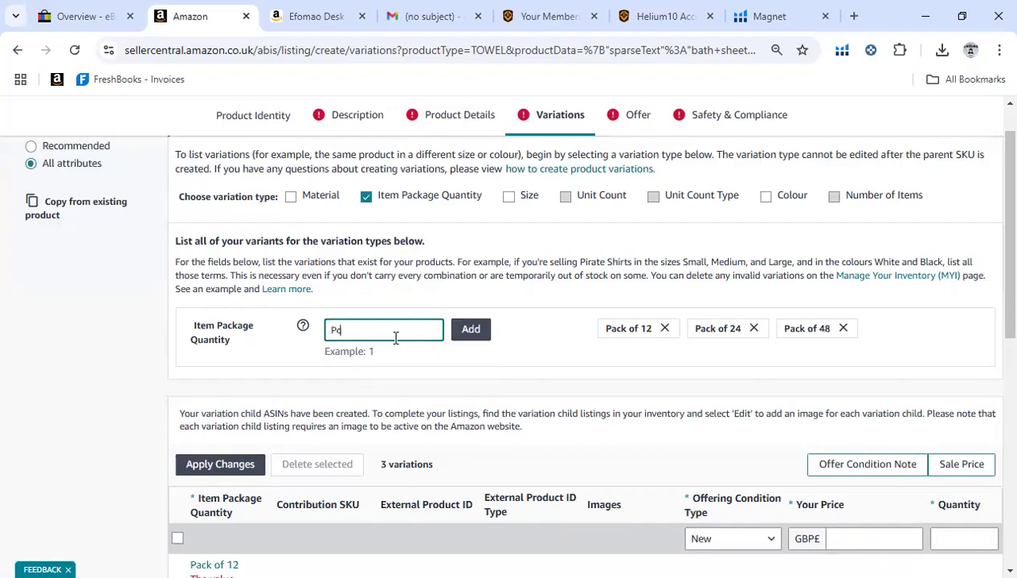
pyautogui.write('ck of 96')
pyautogui.click(459, 336)
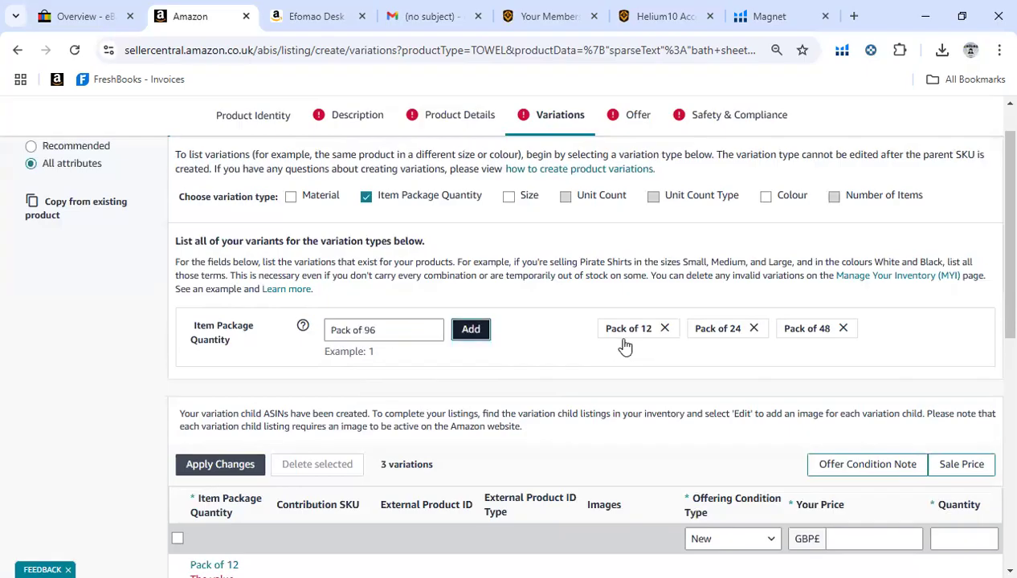
# - Look over the pack-size variants and their rows in the variation table
pyautogui.scroll(-1, 994, 259)
pyautogui.scroll(-3, 993, 258)
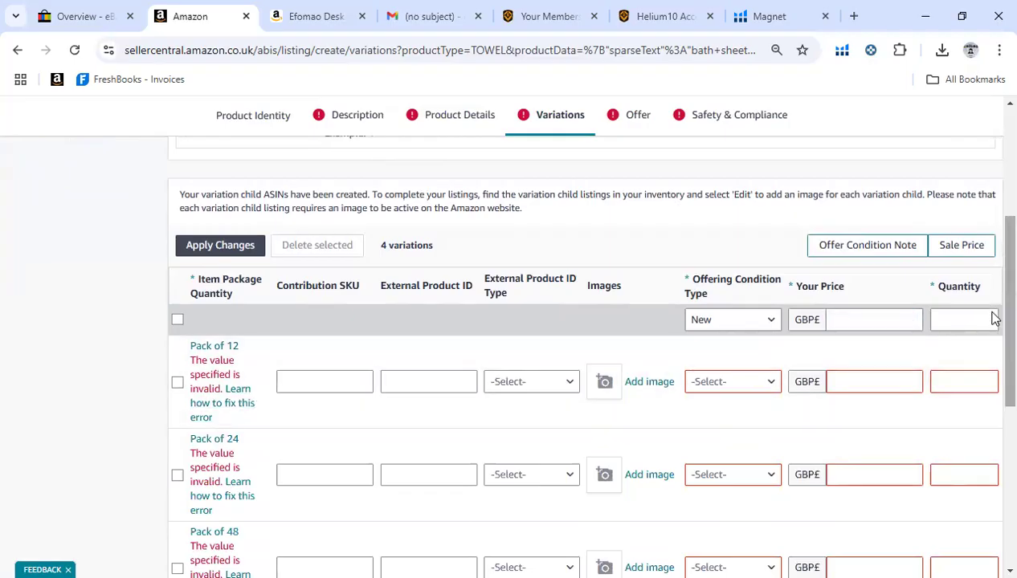
pyautogui.scroll(2, 993, 278)
pyautogui.scroll(3, 995, 271)
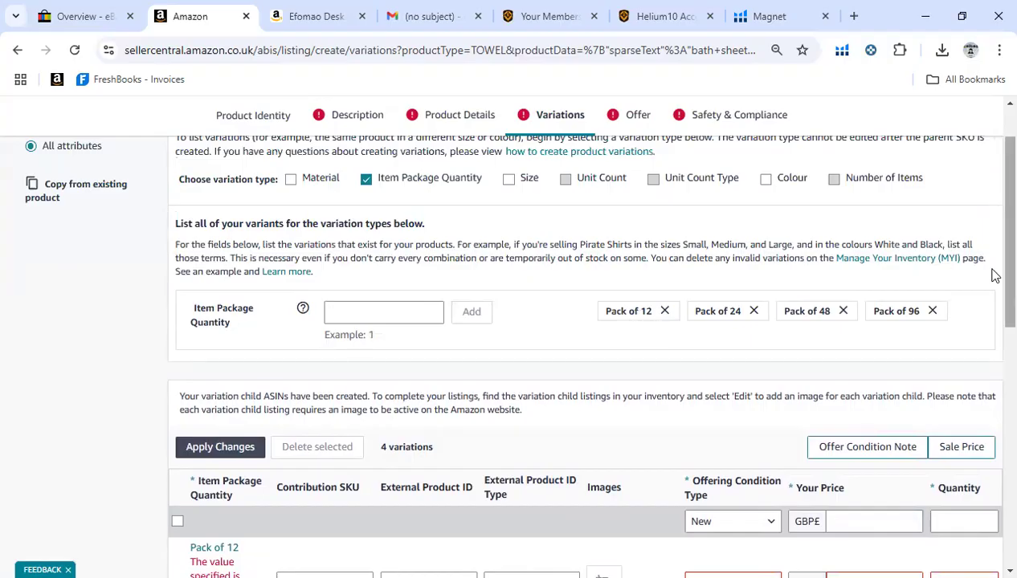
pyautogui.scroll(-2, 994, 275)
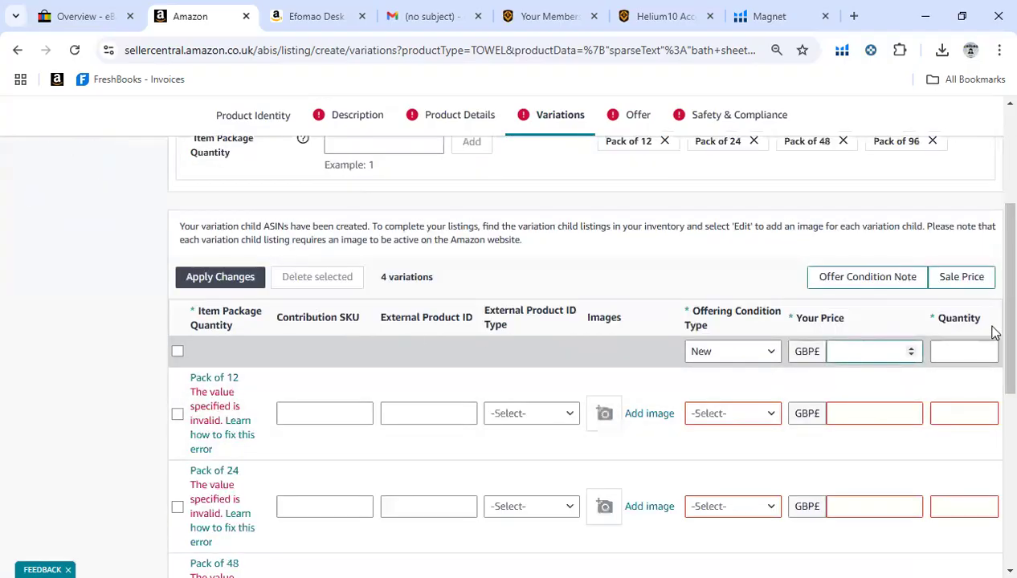
pyautogui.scroll(2, 993, 290)
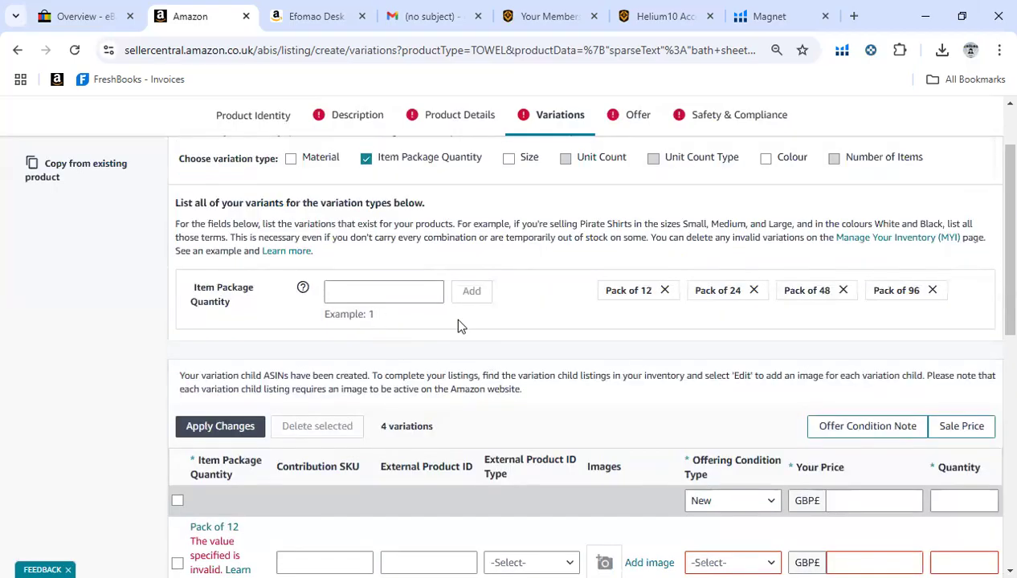
pyautogui.scroll(-2, 995, 321)
pyautogui.scroll(-2, 994, 321)
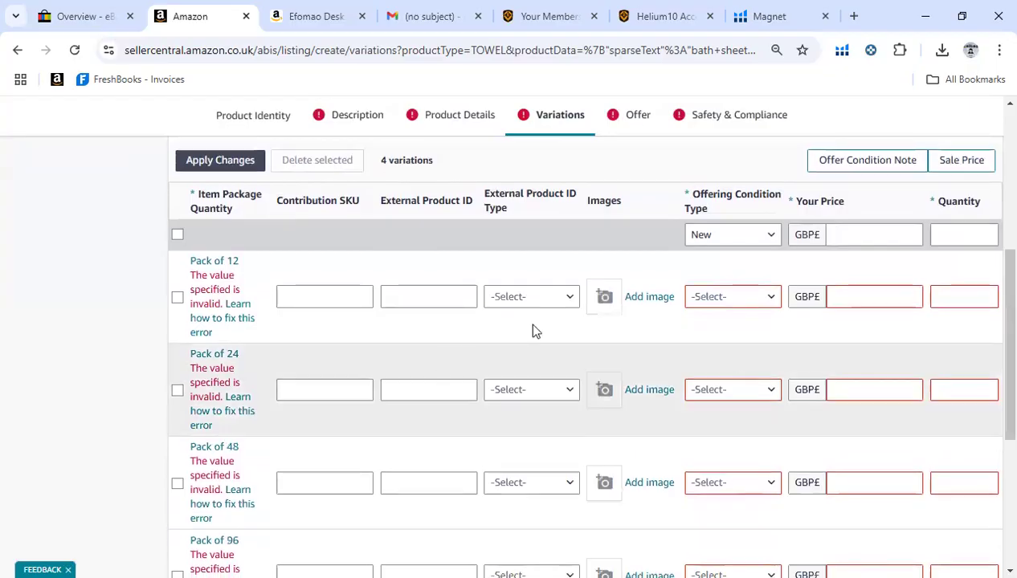
# - View the external product ID types for the Pack of 12 variation and set its offering condition to New
pyautogui.click(571, 305)
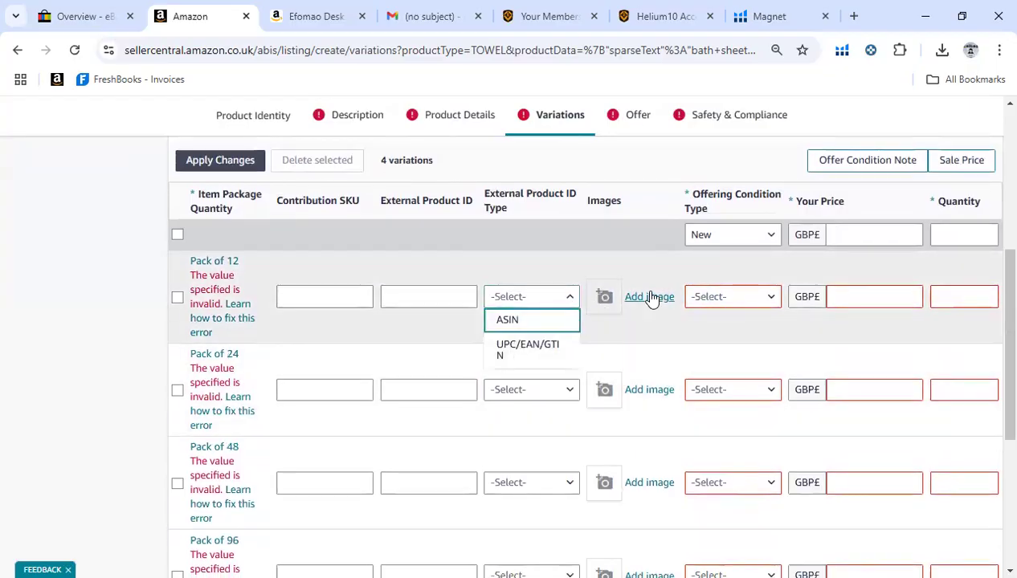
pyautogui.click(771, 303)
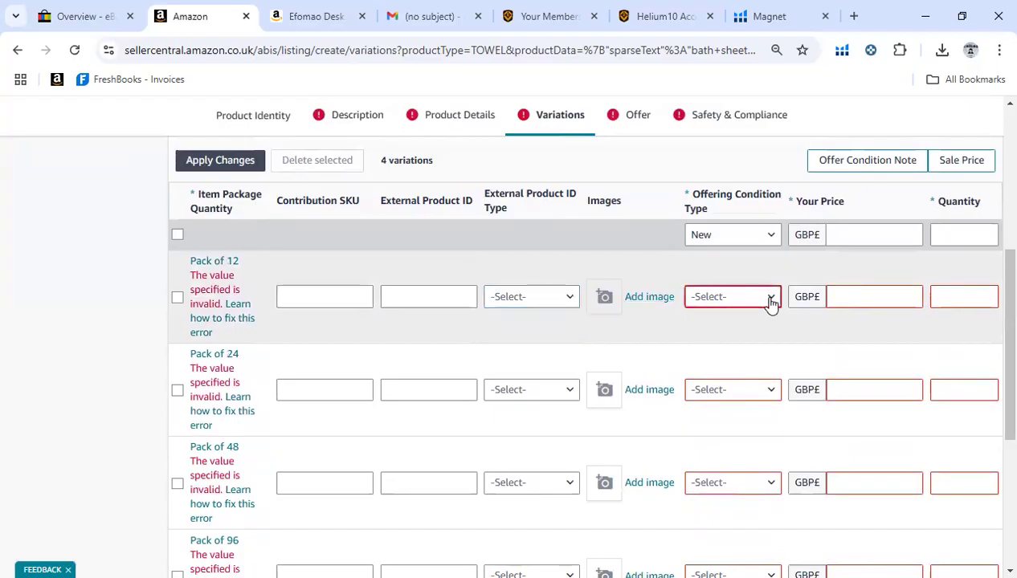
# - Enter a price of 12 GBP for the Pack of 12 variation and 22 GBP for Pack of 24
pyautogui.click(852, 296)
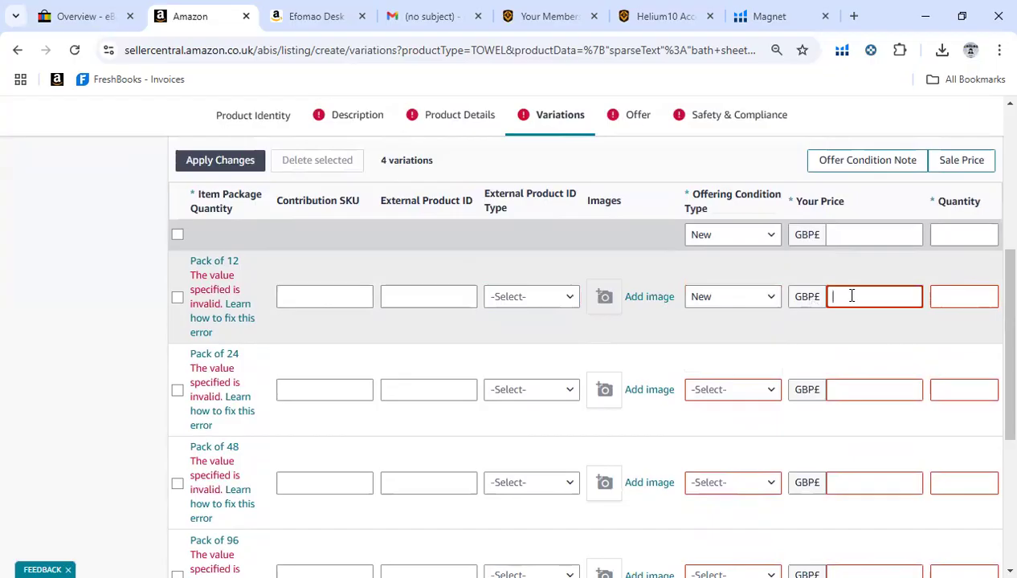
pyautogui.write('12')
pyautogui.click(866, 389)
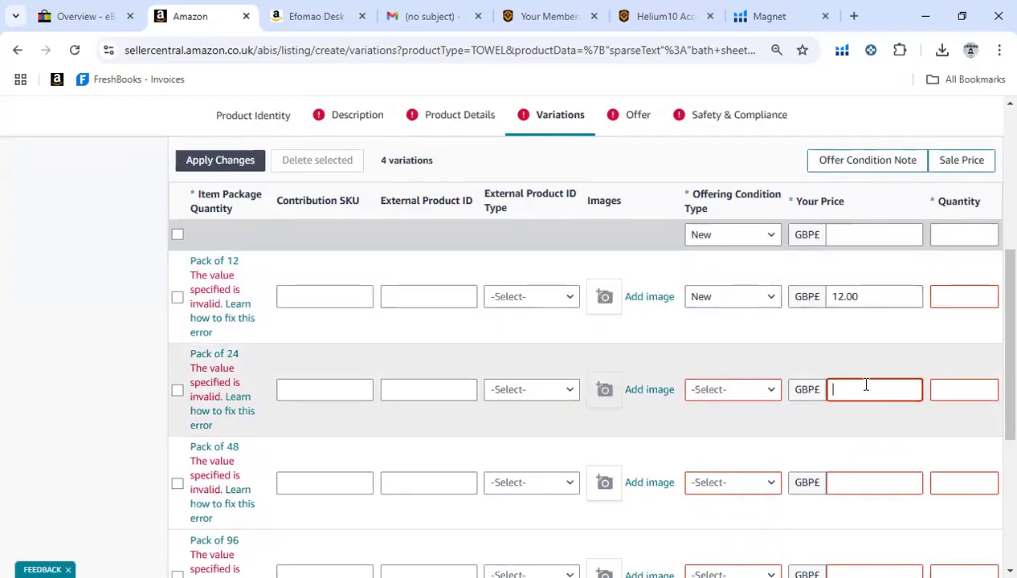
pyautogui.write('22')
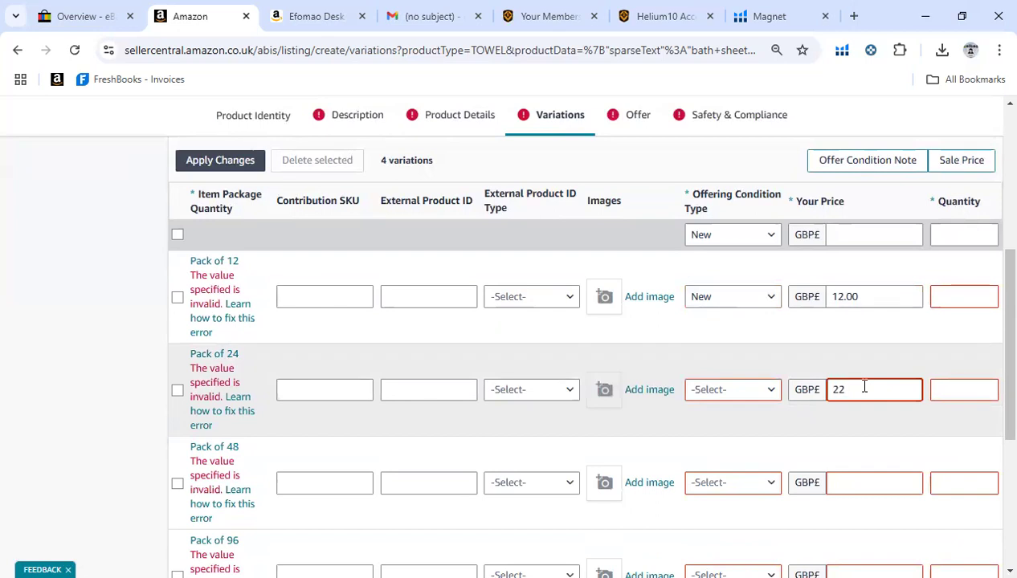
# - Set the price of the Pack of 12 variation to 11.99 GBP and of Pack of 24 to 21.99 GBP
pyautogui.doubleClick(863, 295)
pyautogui.write('11.99')
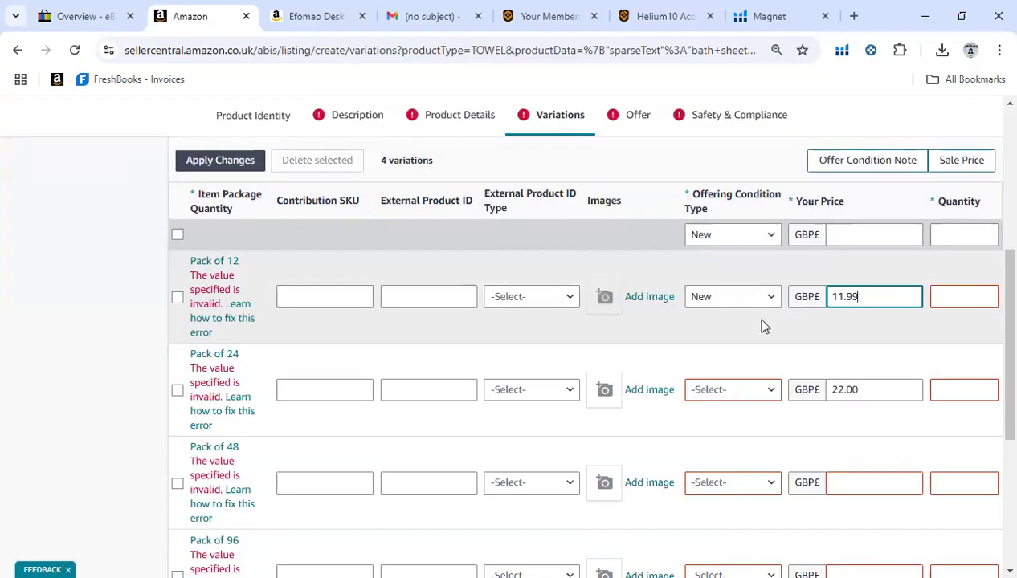
pyautogui.doubleClick(863, 391)
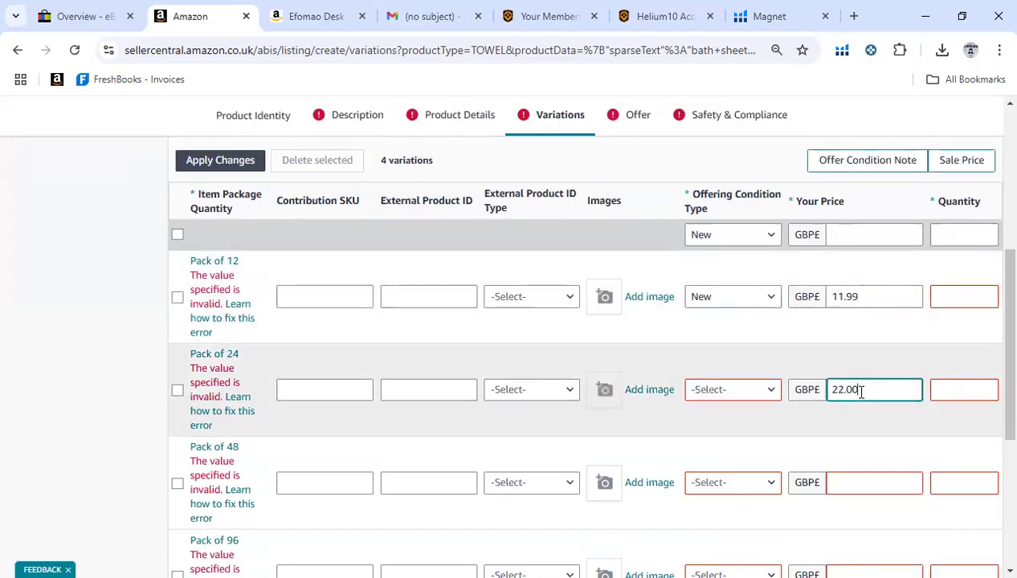
pyautogui.write('21.99')
# - Enter a price of 44.99 GBP for the Pack of 48 variation
pyautogui.click(841, 482)
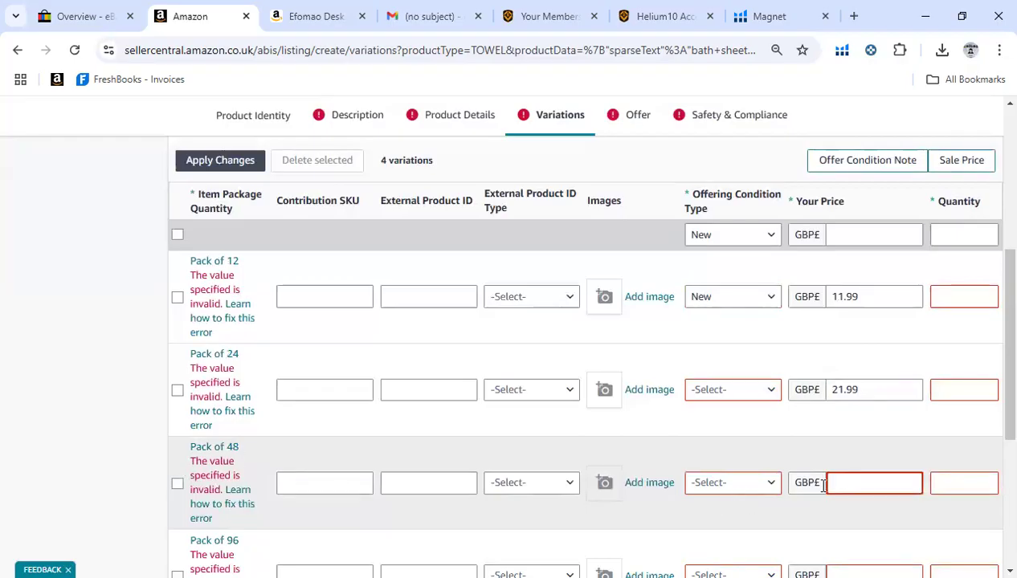
pyautogui.write('44.99')
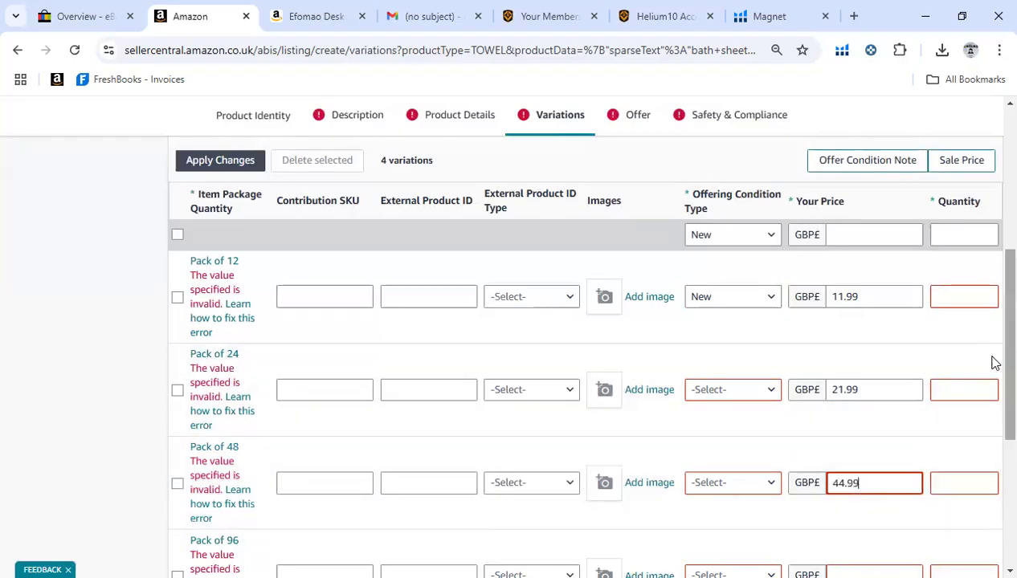
pyautogui.scroll(-3, 992, 378)
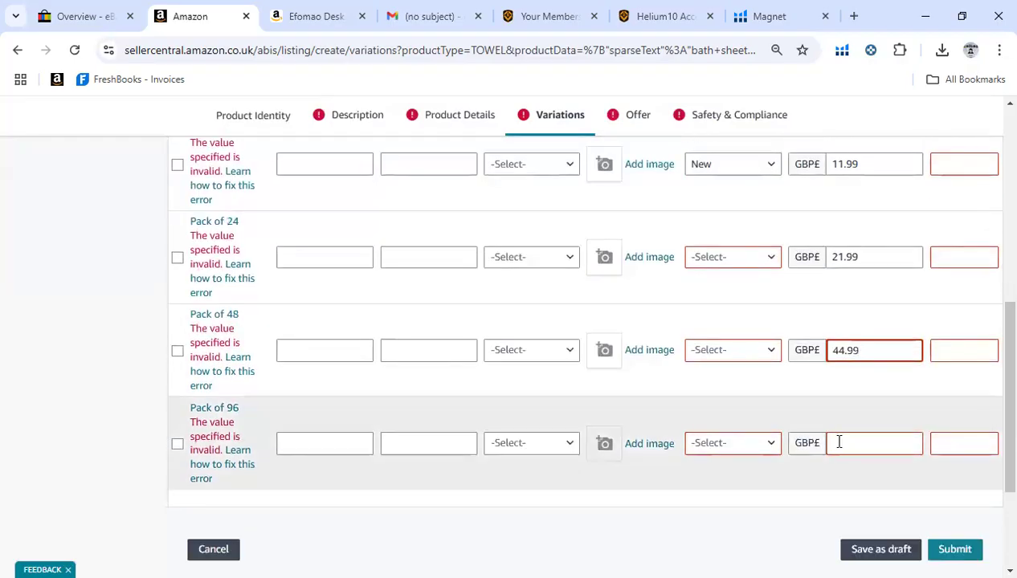
pyautogui.click(840, 444)
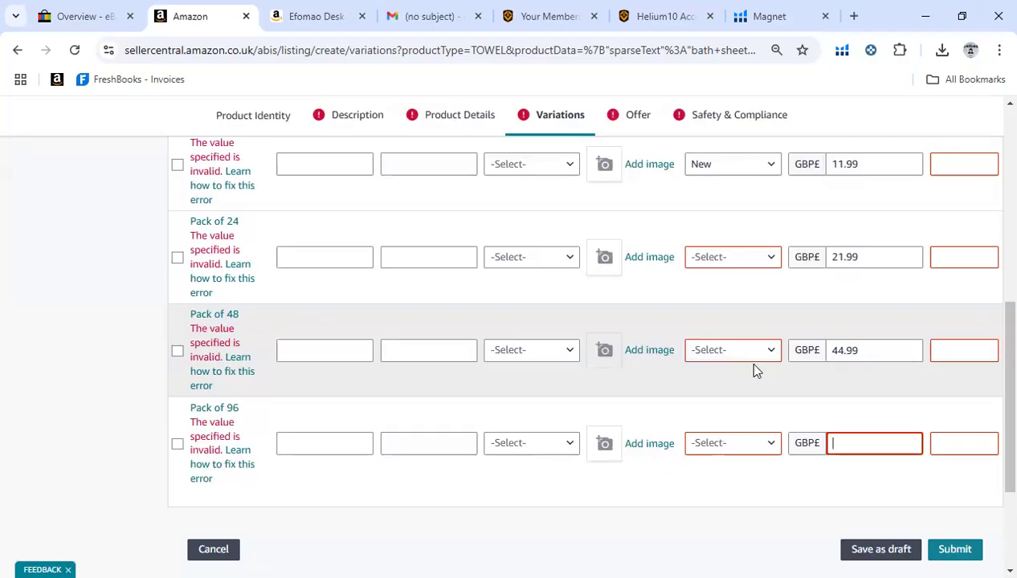
# - Set the price of the Pack of 48 variation to 42.99 GBP
pyautogui.click(851, 348)
pyautogui.doubleClick(857, 350)
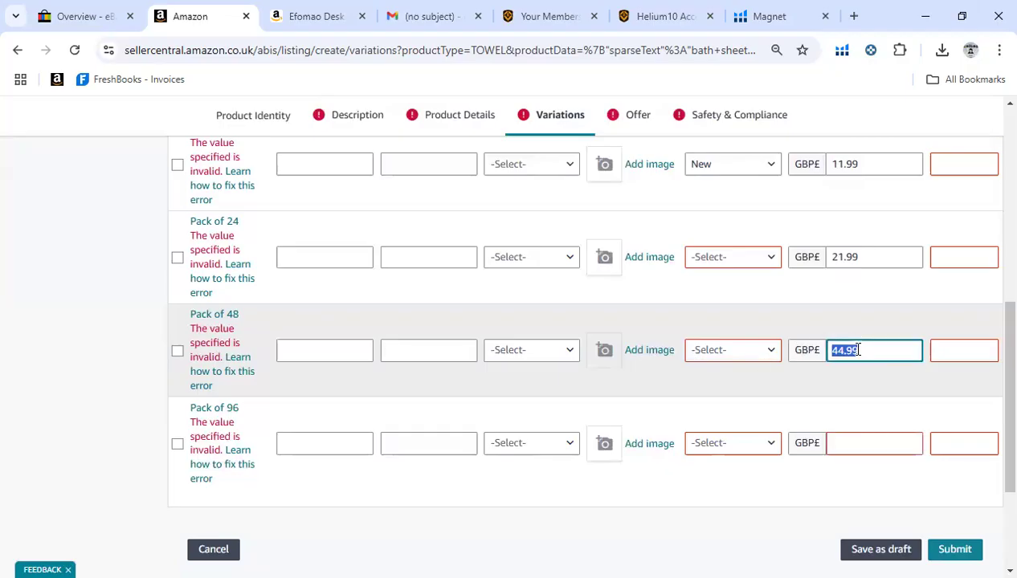
pyautogui.write('42.99')
pyautogui.click(824, 396)
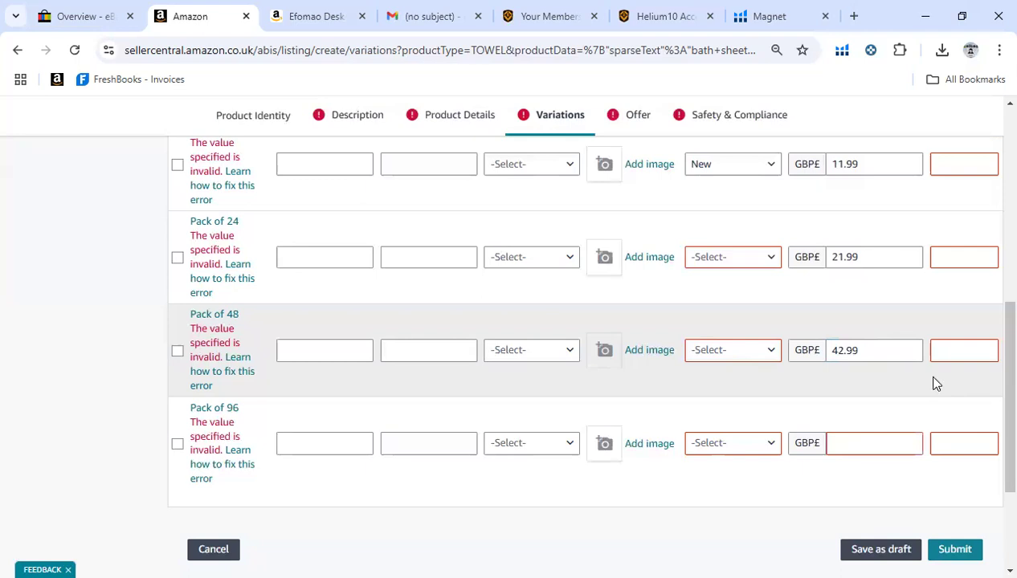
# - Set the price of the Pack of 96 variation to 83.99 GBP
pyautogui.click(866, 446)
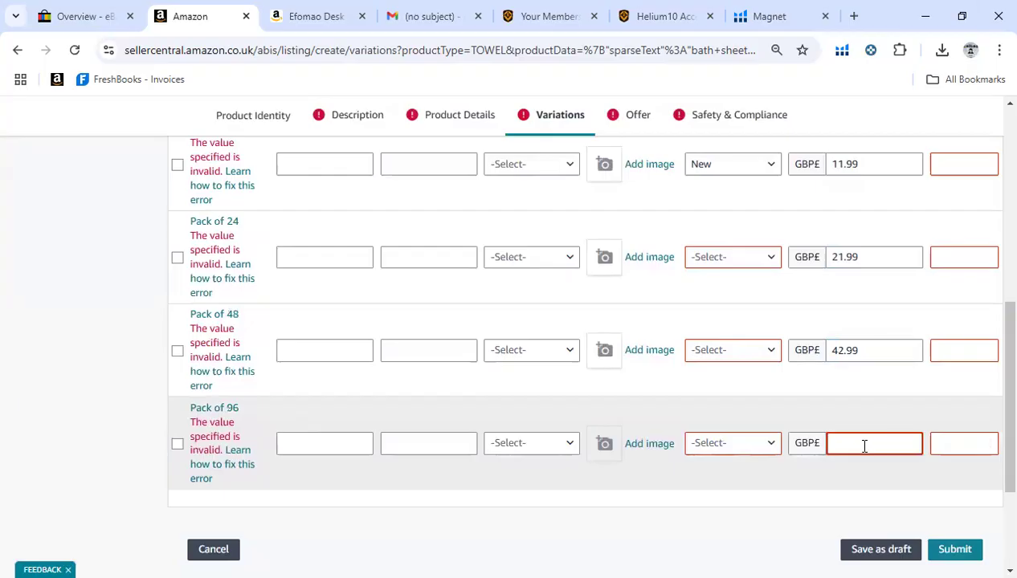
pyautogui.write('83.99')
pyautogui.click(833, 495)
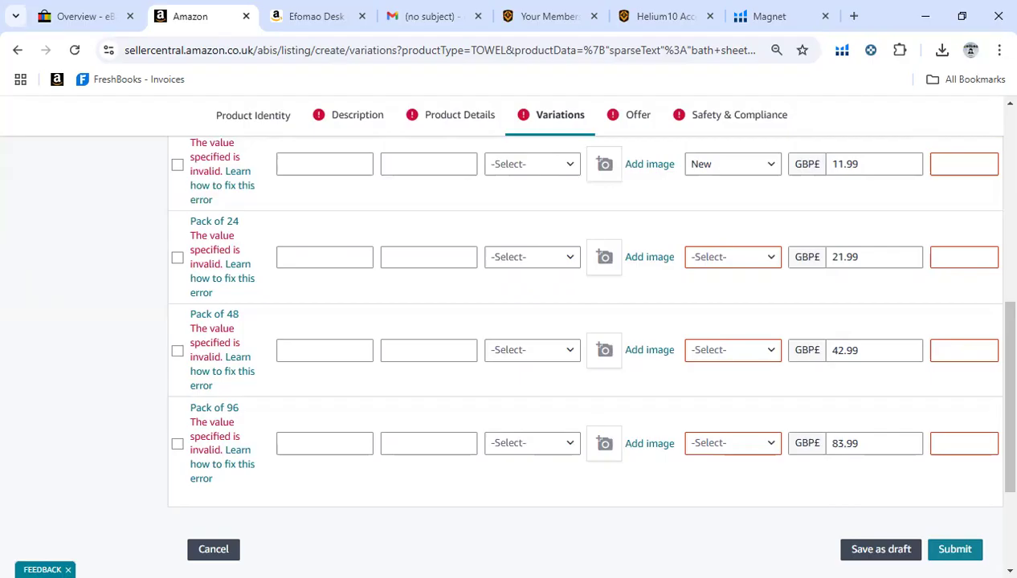
# - Examine the pack-quantity variations table, comparing the prices and required fields of each pack with the chosen variation type
pyautogui.scroll(-2, 992, 450)
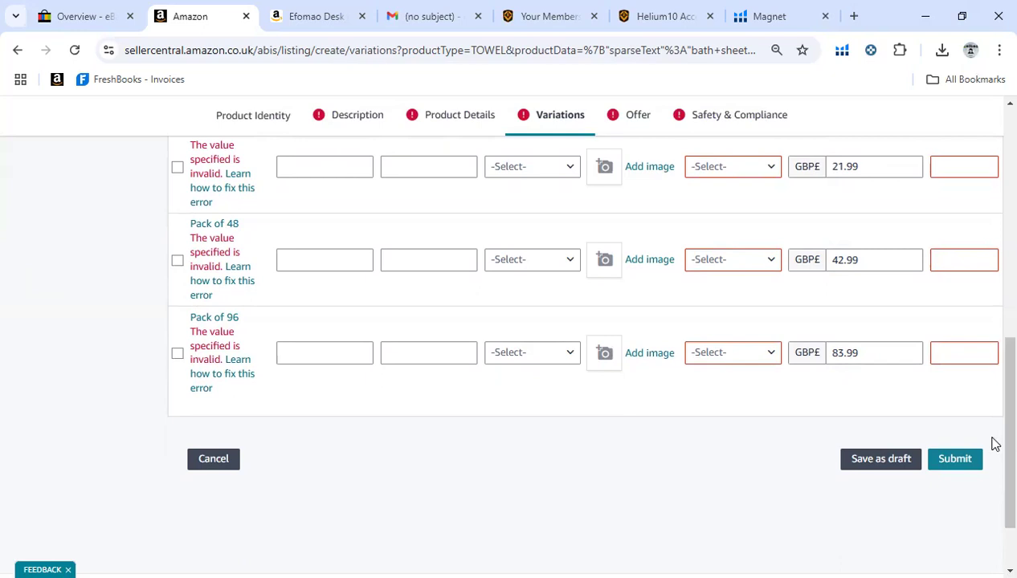
pyautogui.scroll(2, 992, 409)
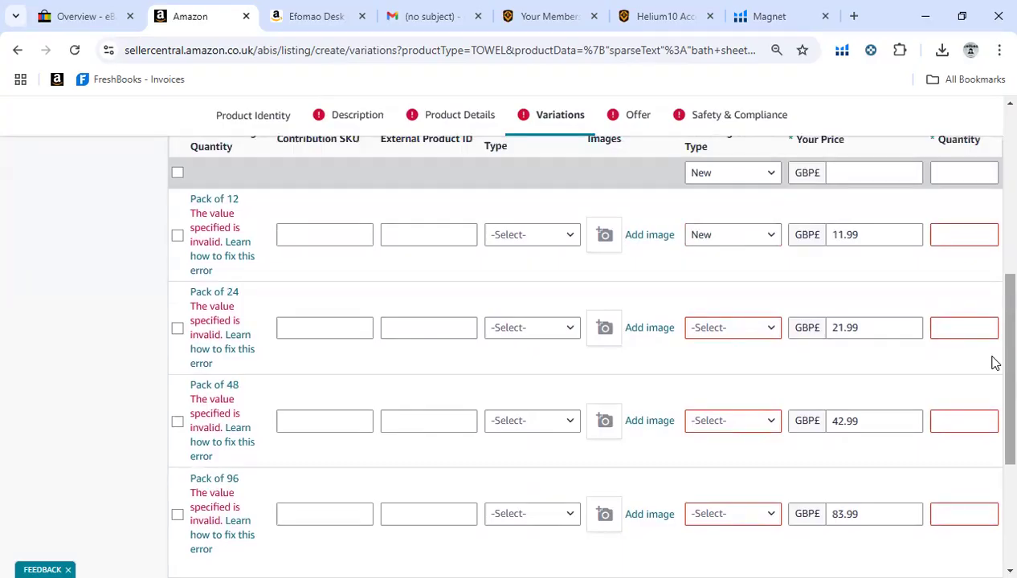
pyautogui.scroll(-2, 992, 377)
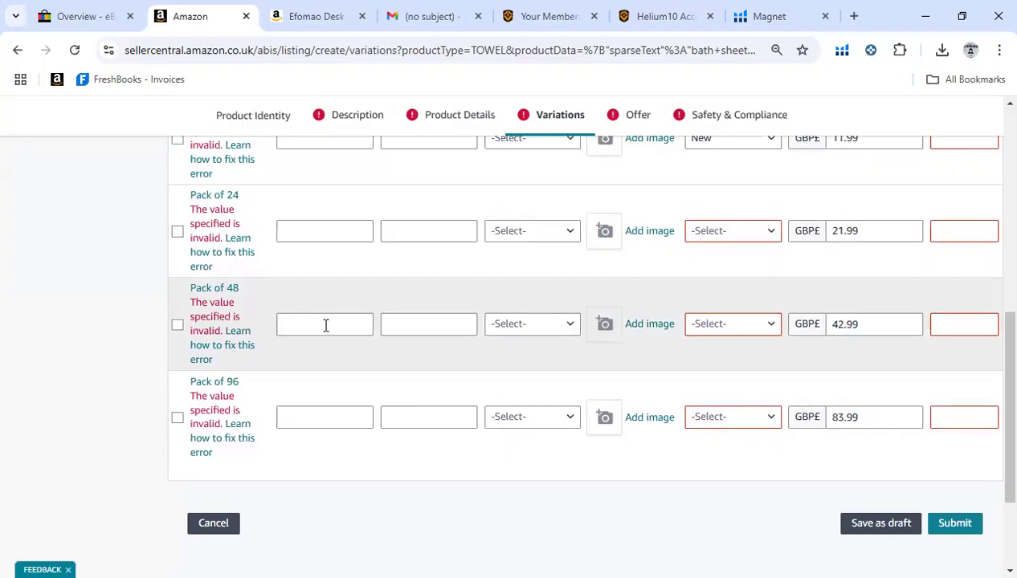
pyautogui.scroll(3, 992, 377)
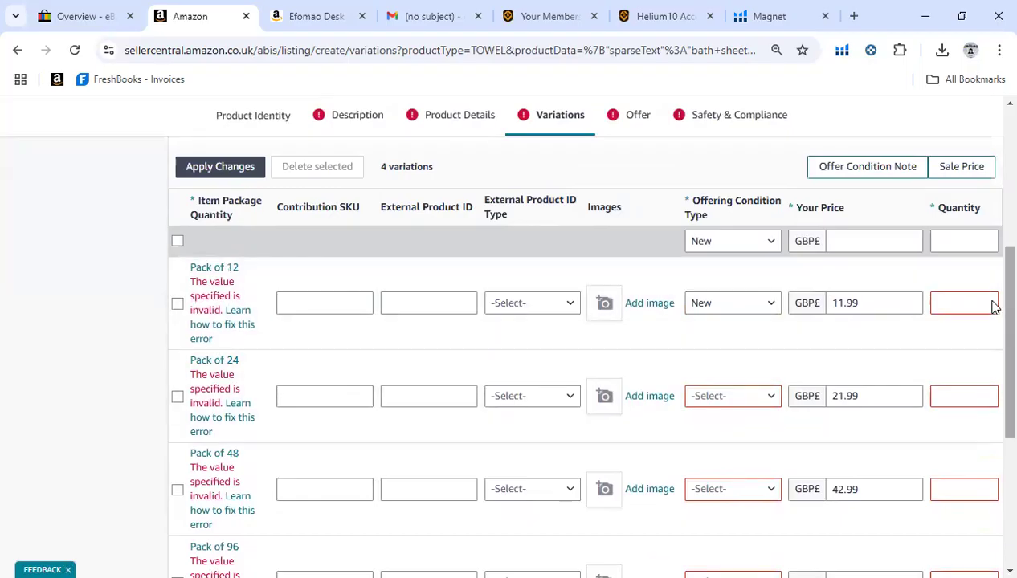
pyautogui.scroll(-3, 992, 357)
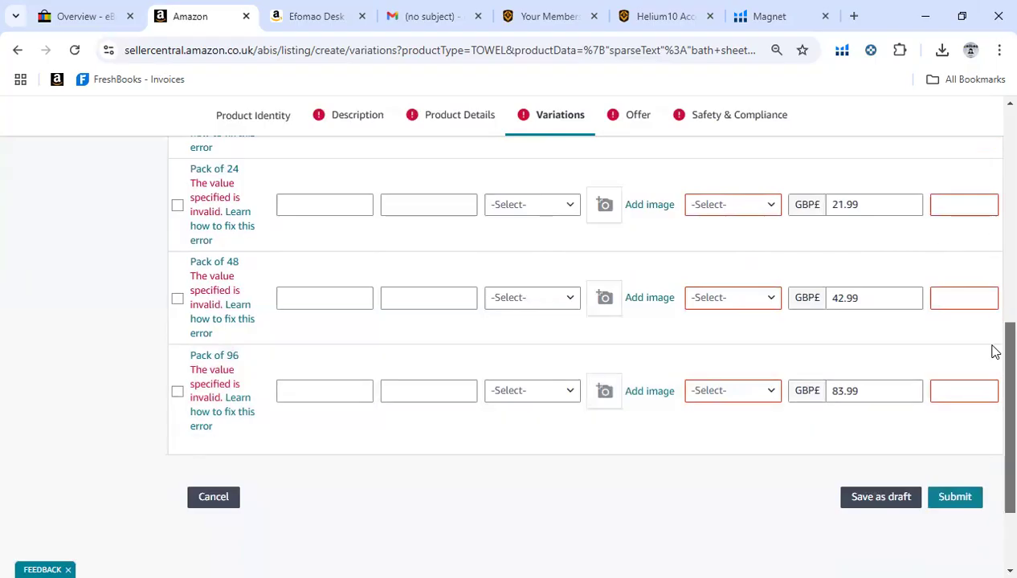
pyautogui.moveTo(996, 352); pyautogui.dragTo(996, 291)
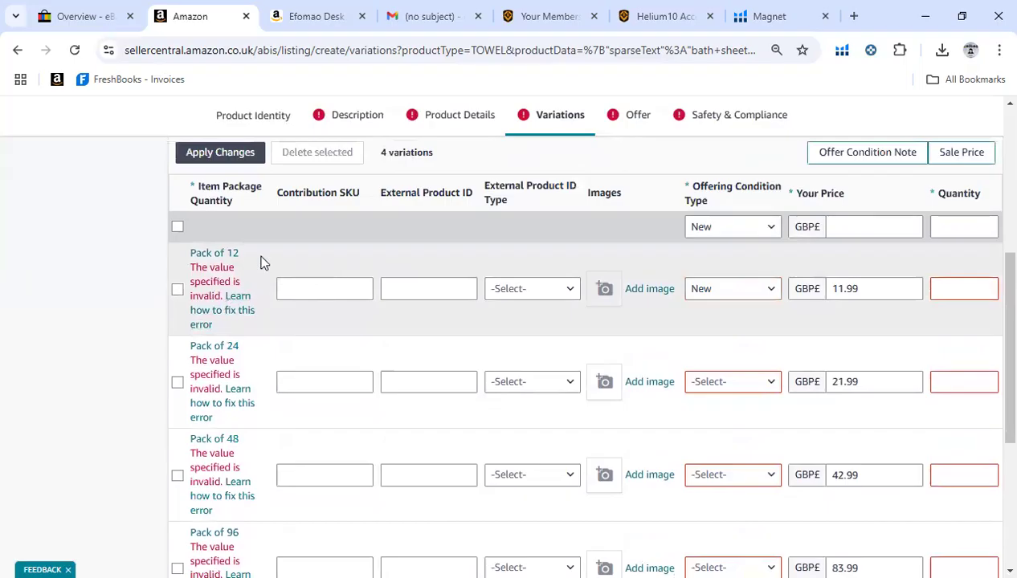
pyautogui.click(869, 281)
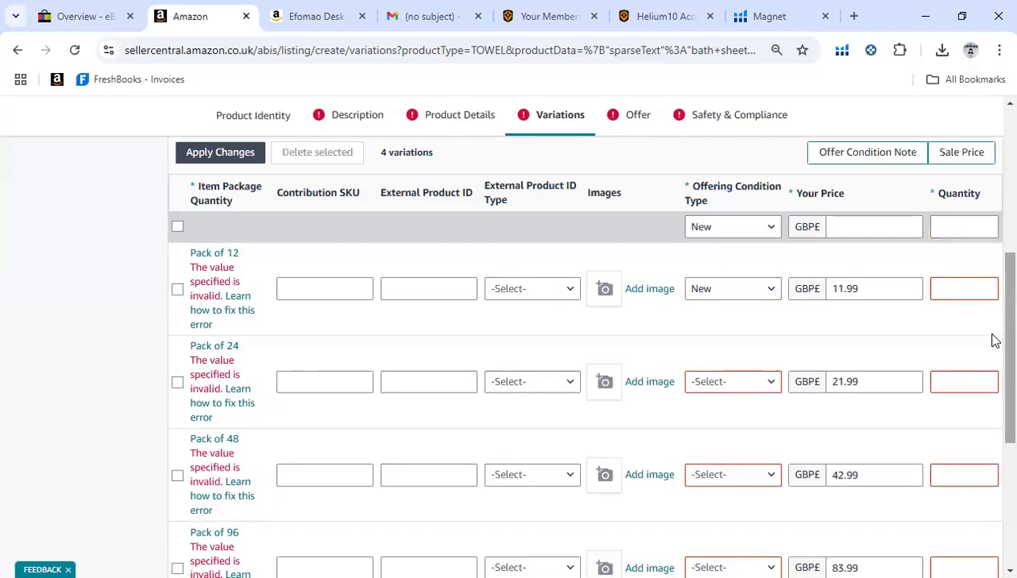
pyautogui.scroll(-1, 994, 341)
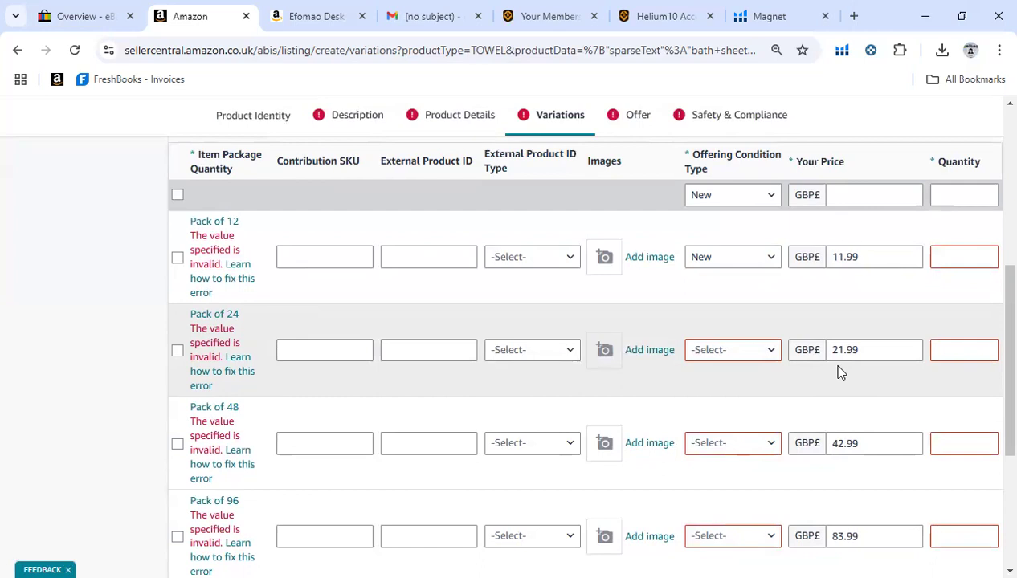
pyautogui.click(834, 279)
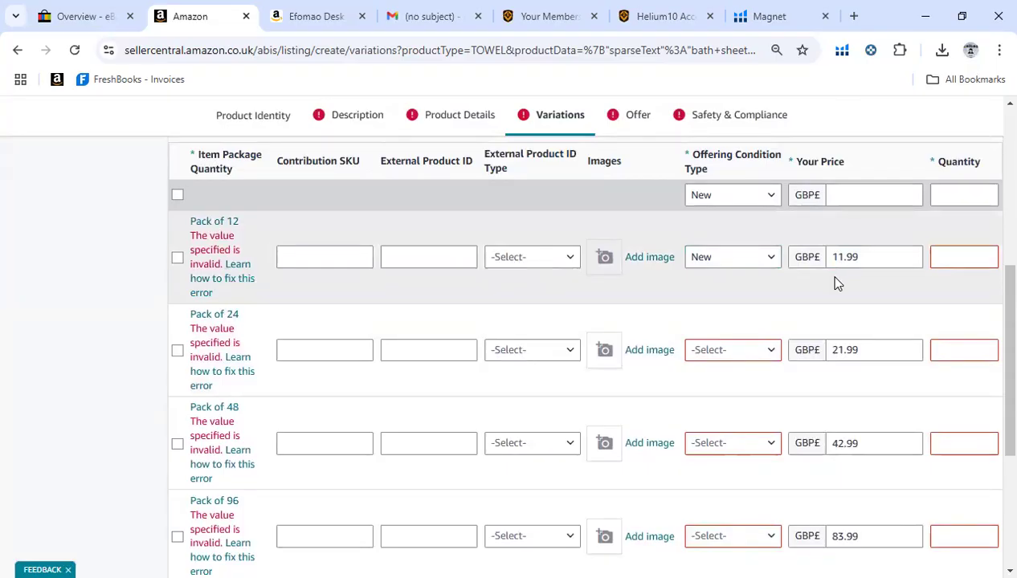
pyautogui.click(862, 352)
pyautogui.click(851, 383)
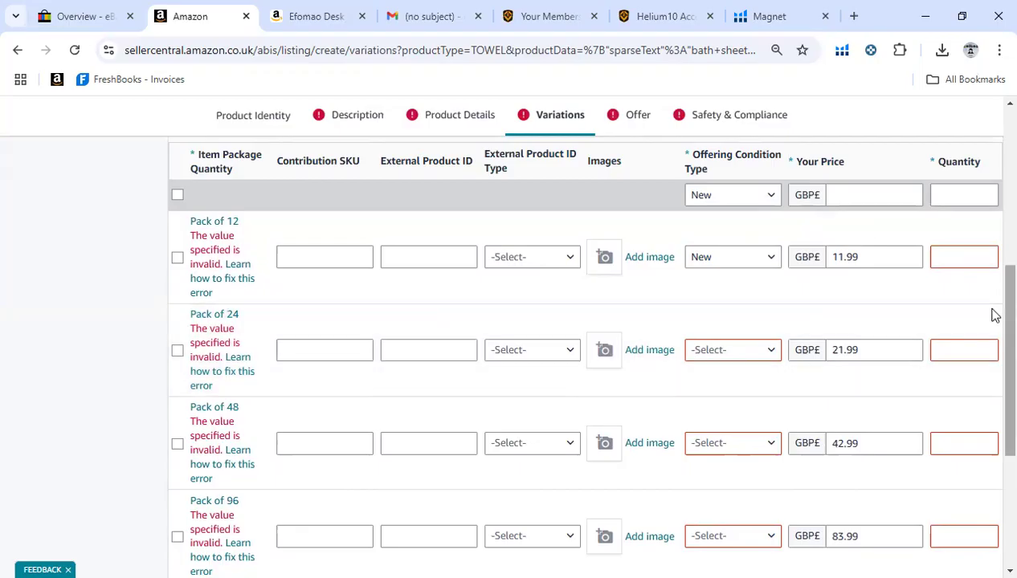
pyautogui.scroll(-3, 992, 353)
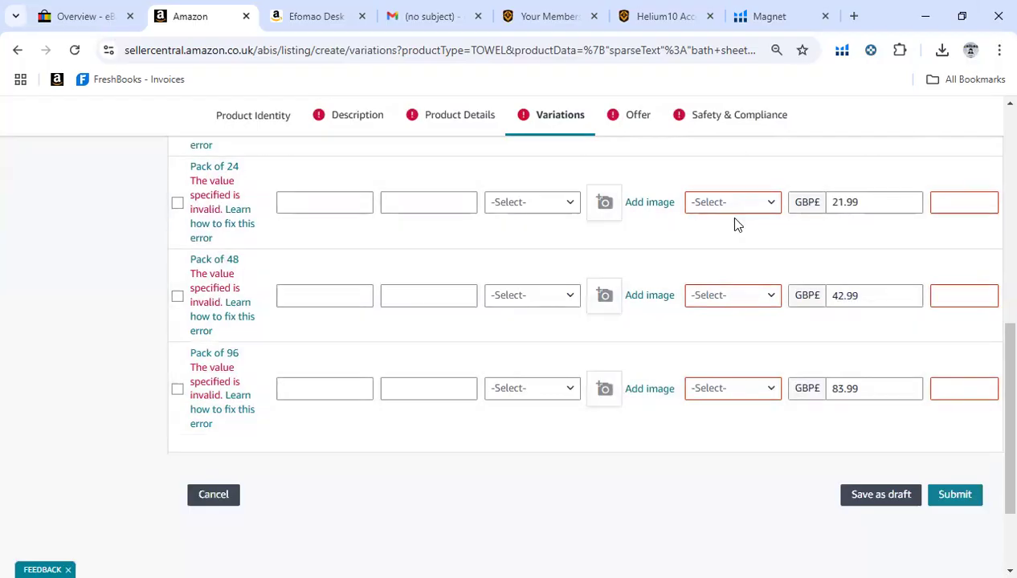
pyautogui.scroll(7, 993, 443)
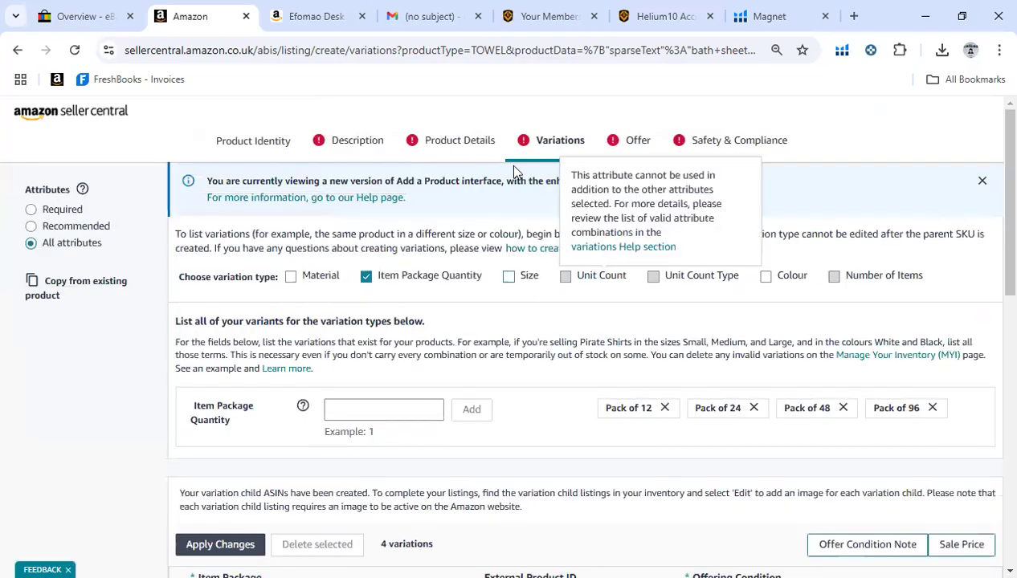
pyautogui.scroll(-3, 994, 307)
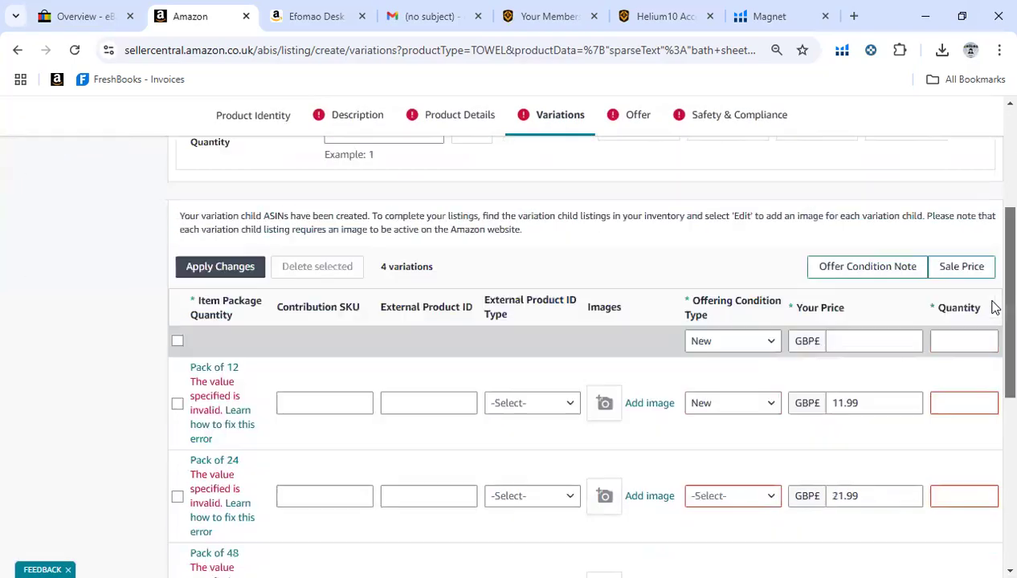
pyautogui.moveTo(994, 307); pyautogui.dragTo(994, 324)
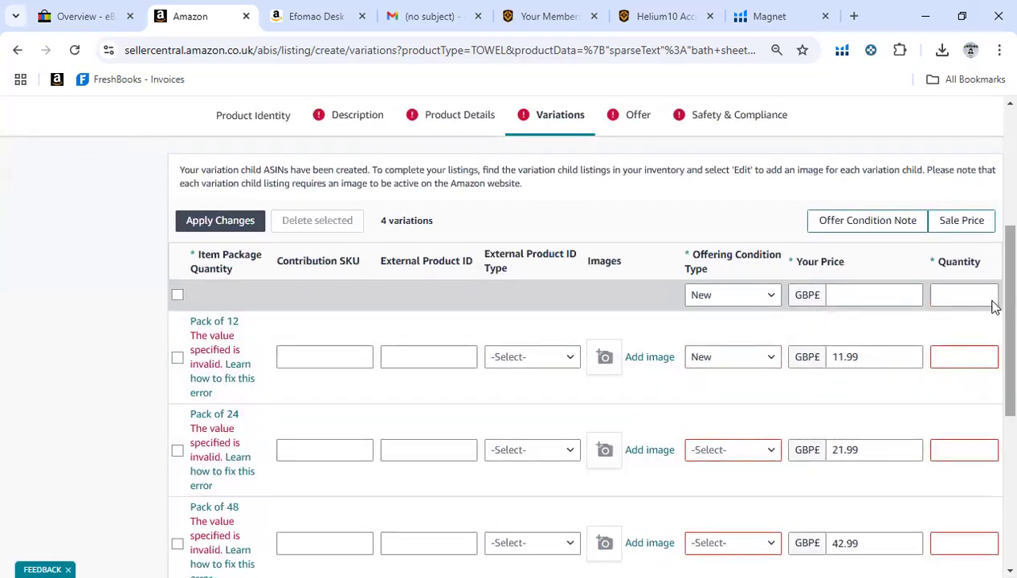
pyautogui.scroll(3, 994, 308)
# - Open the Offer section and review its fulfilment channel, item package dimensions and package weight fields
pyautogui.click(621, 122)
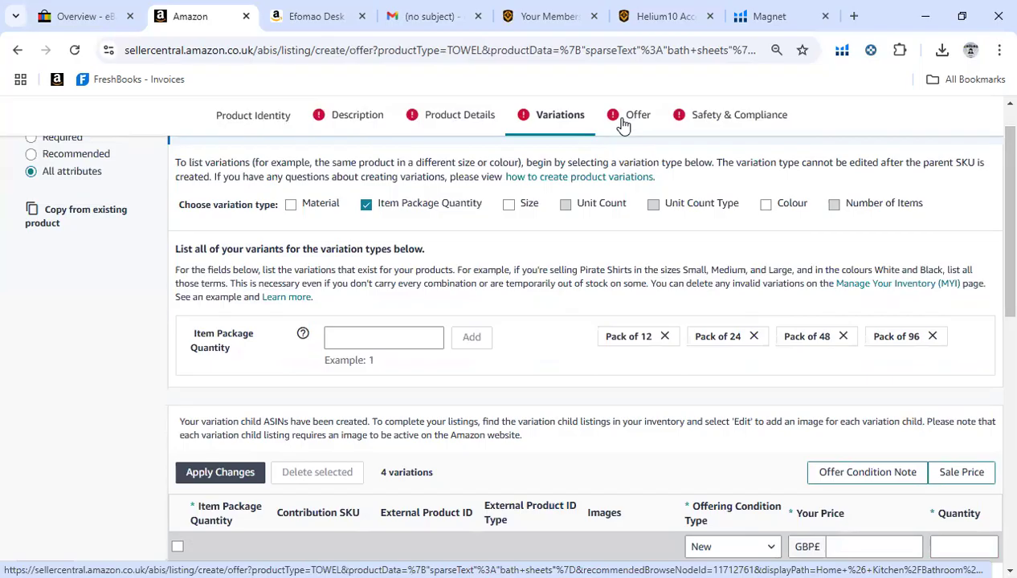
pyautogui.click(624, 124)
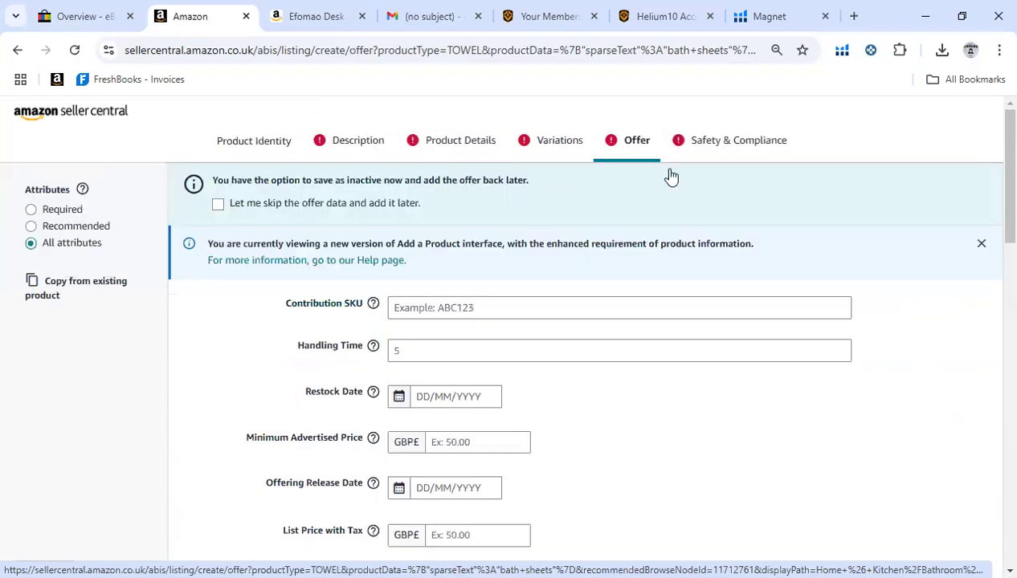
pyautogui.scroll(-1, 998, 180)
pyautogui.moveTo(998, 180); pyautogui.dragTo(999, 245)
pyautogui.scroll(-3, 992, 302)
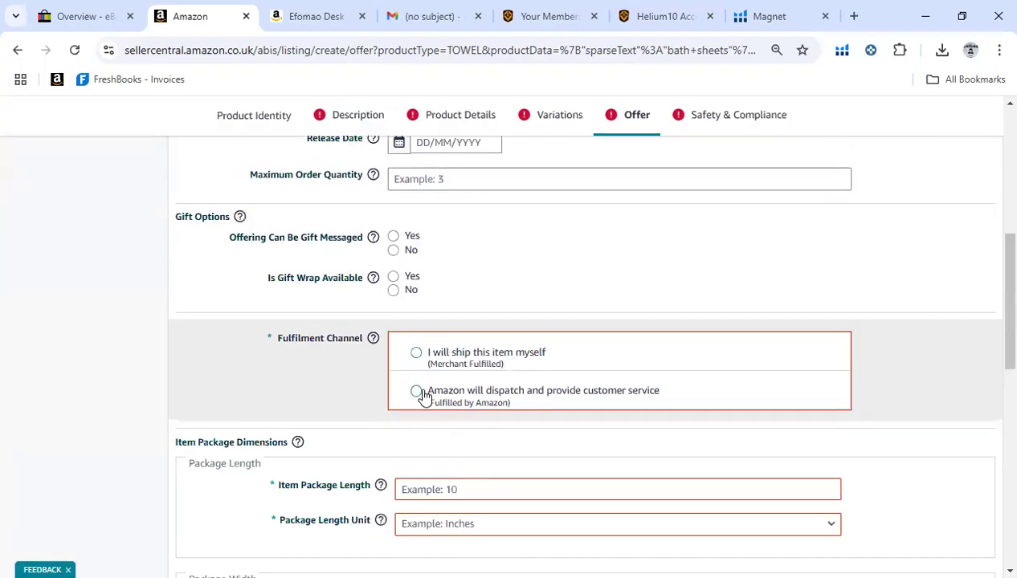
pyautogui.scroll(-3, 993, 341)
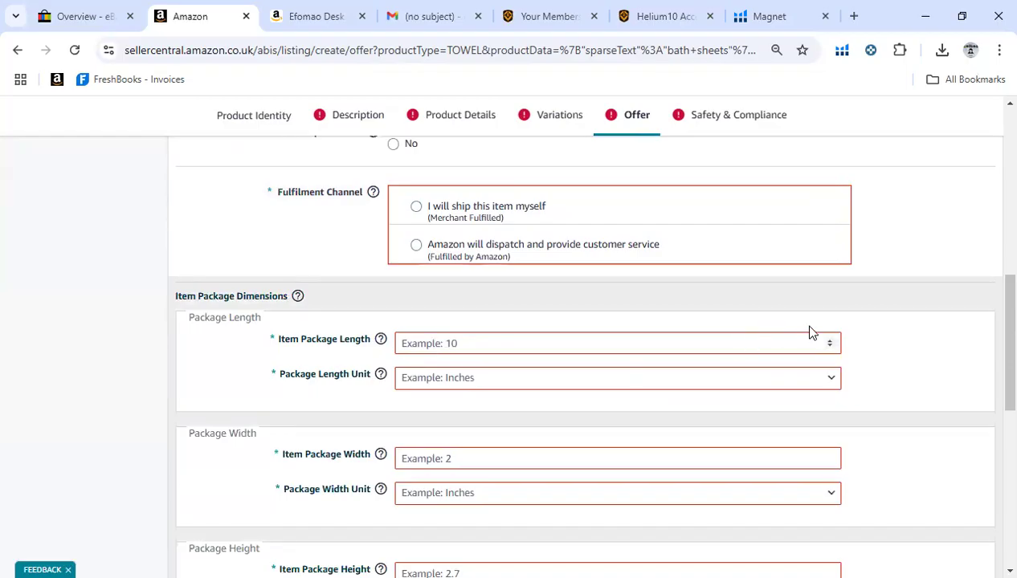
pyautogui.scroll(-3, 993, 354)
pyautogui.scroll(-3, 993, 401)
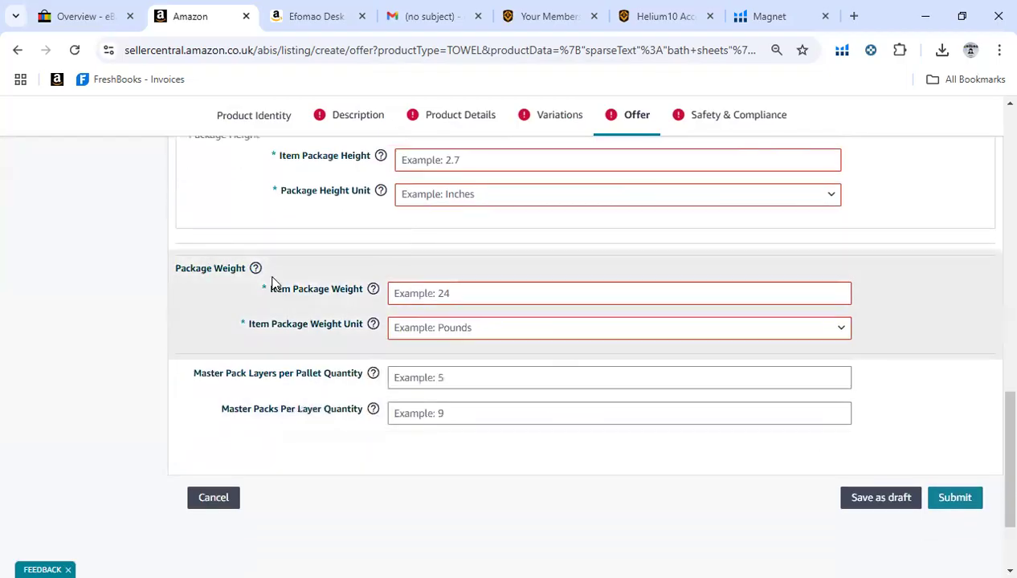
pyautogui.scroll(15, 995, 444)
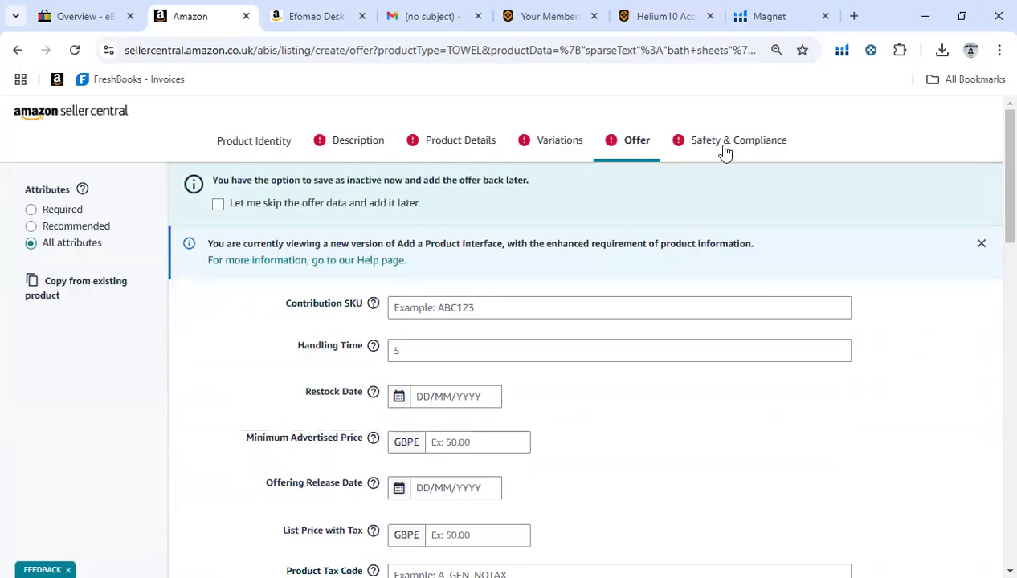
# - Open the Safety & Compliance section and look through its fields from Fabric Weight to GPSR Manufacturer Email Address
pyautogui.click(727, 145)
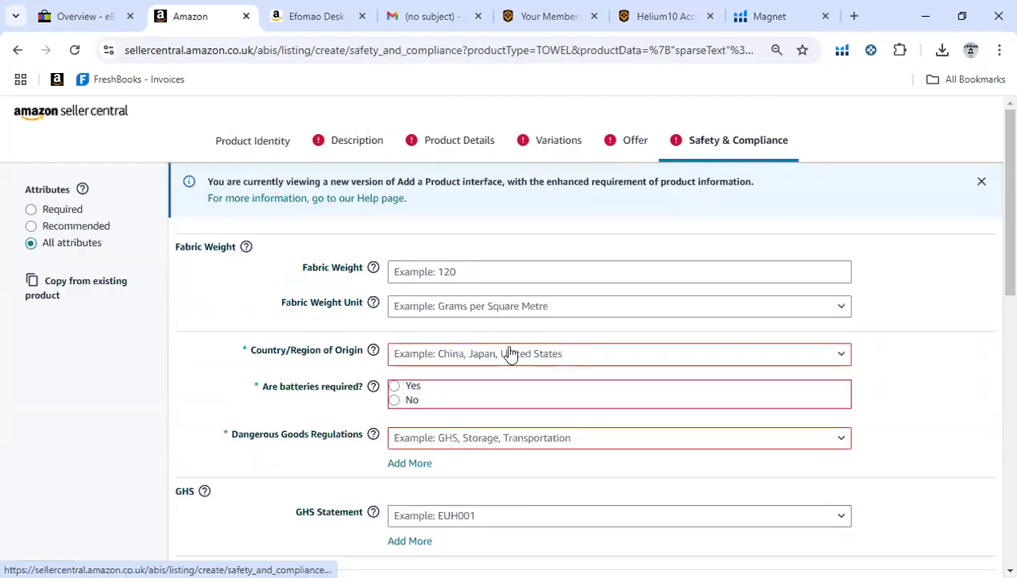
pyautogui.scroll(-8, 994, 245)
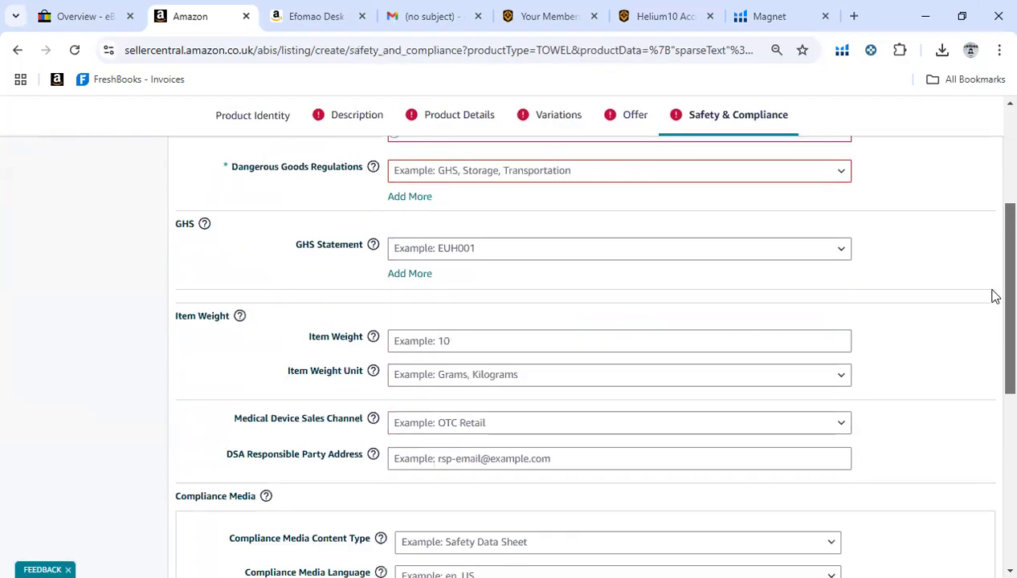
pyautogui.scroll(1, 994, 385)
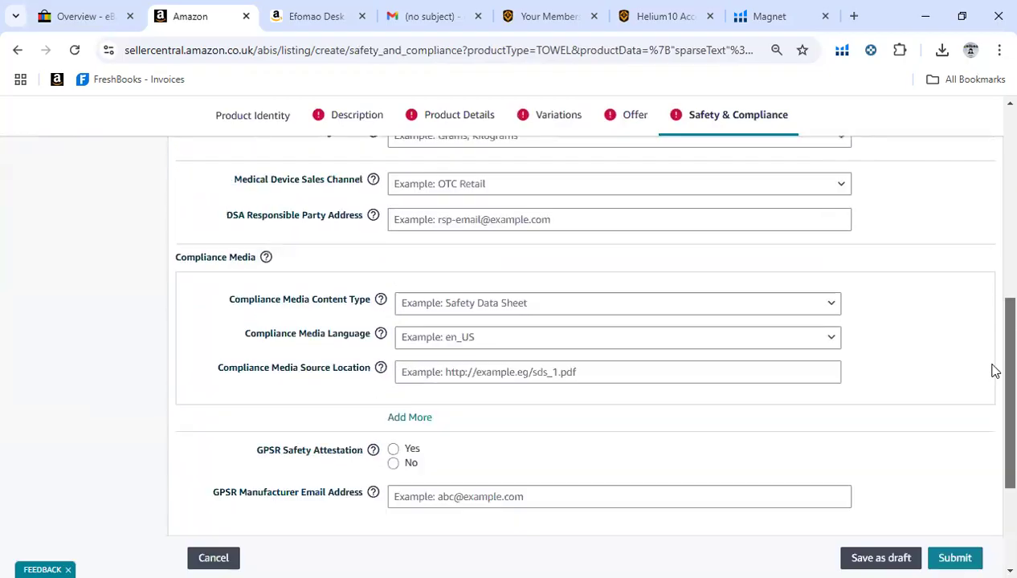
pyautogui.scroll(-2, 992, 418)
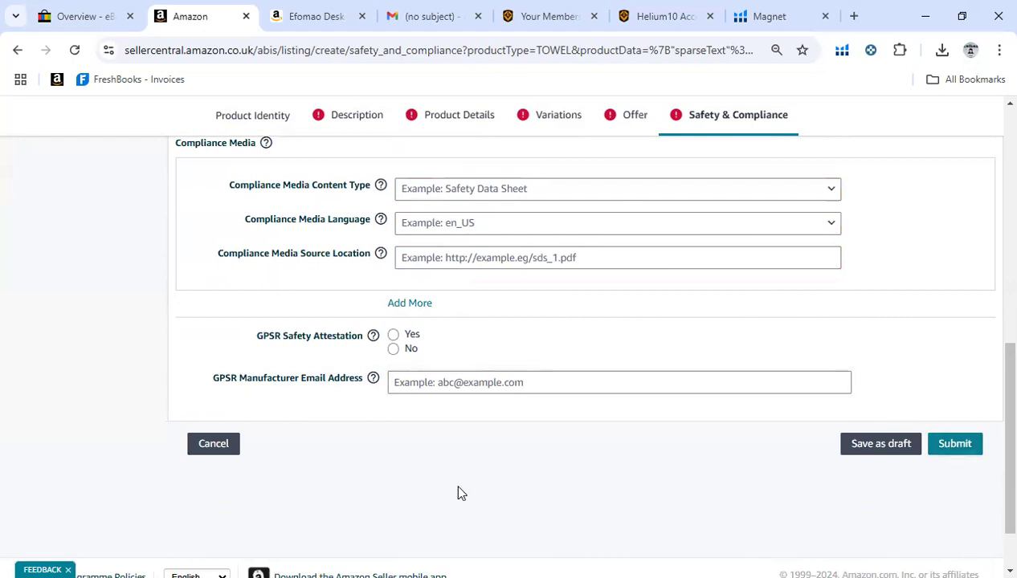
pyautogui.moveTo(997, 440); pyautogui.dragTo(996, 109)
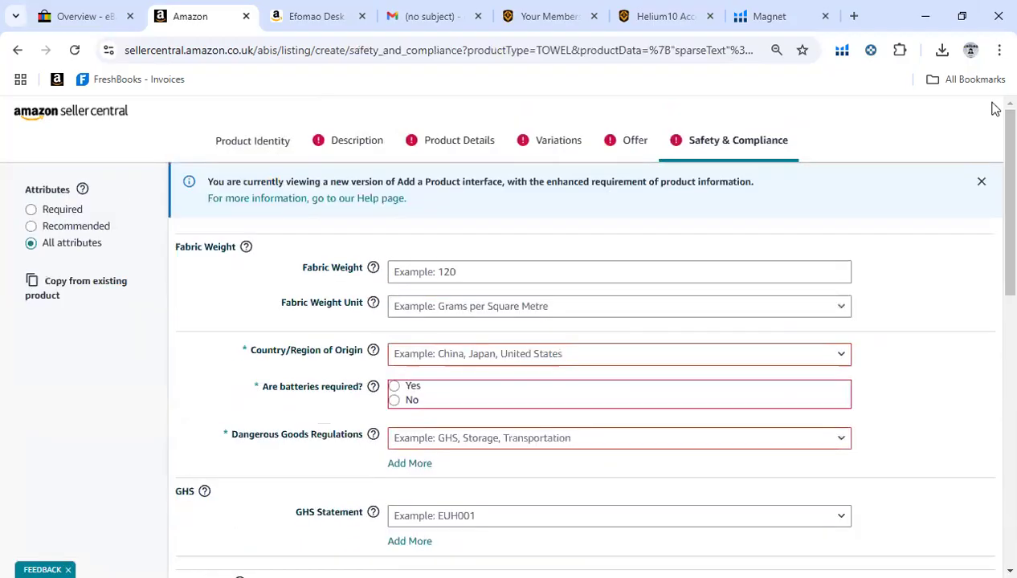
# - Leave the listing form without saving the changes and return to the Seller Central home page
pyautogui.click(208, 51)
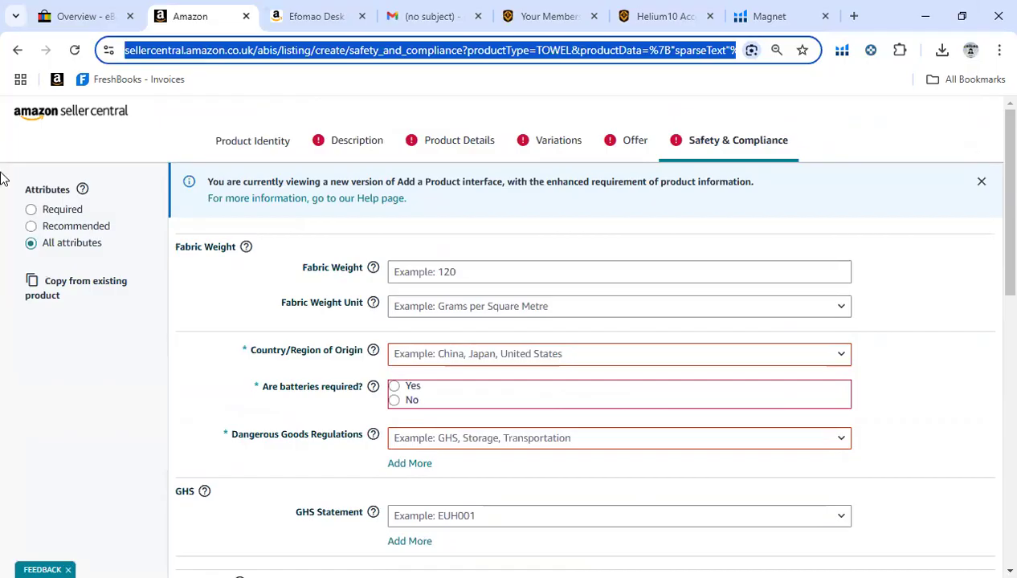
pyautogui.click(84, 118)
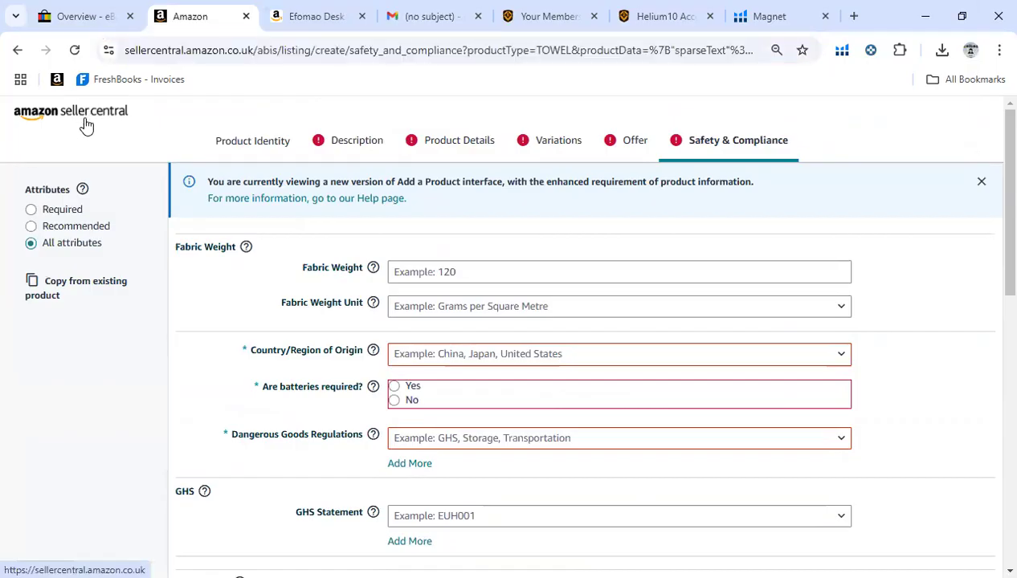
pyautogui.click(85, 117)
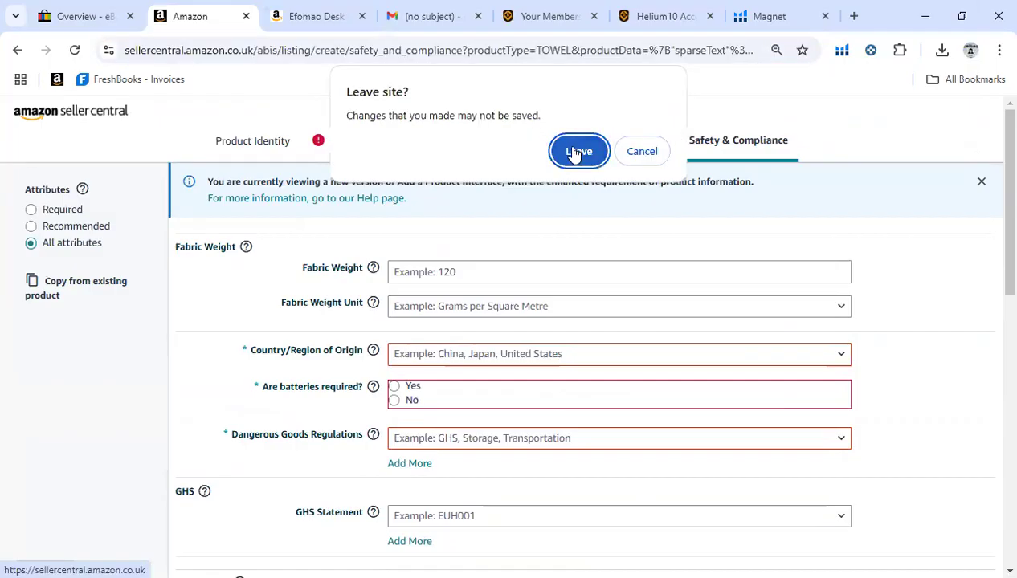
pyautogui.press('Return')
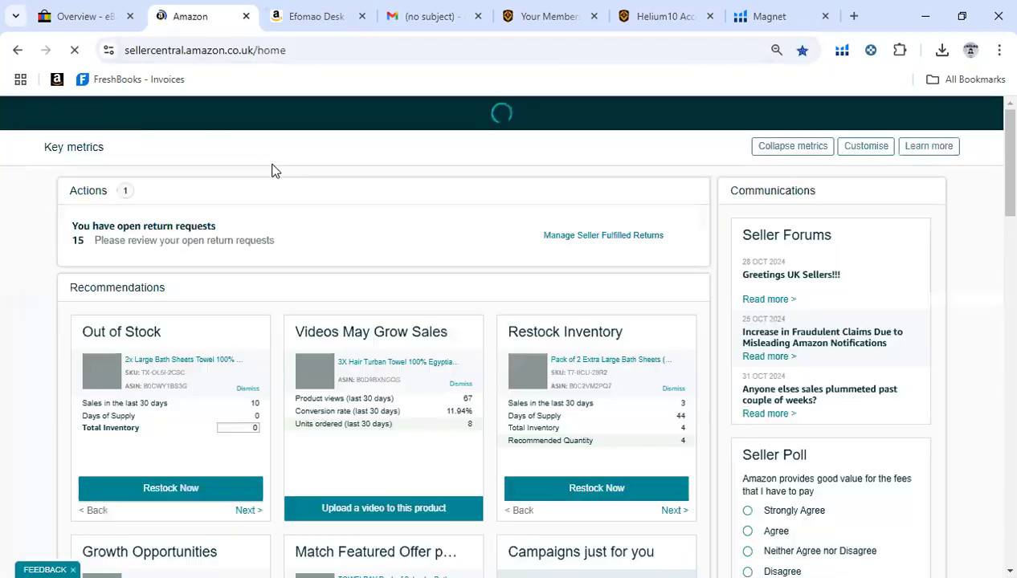
# - Open the Manage All Inventory page from the Inventory section
pyautogui.click(16, 115)
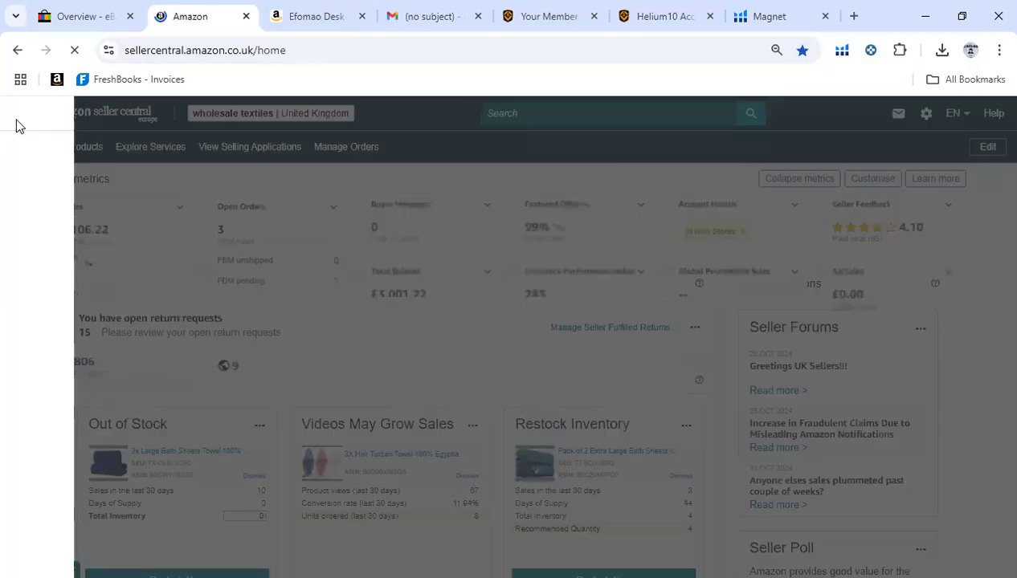
pyautogui.moveTo(42, 181)
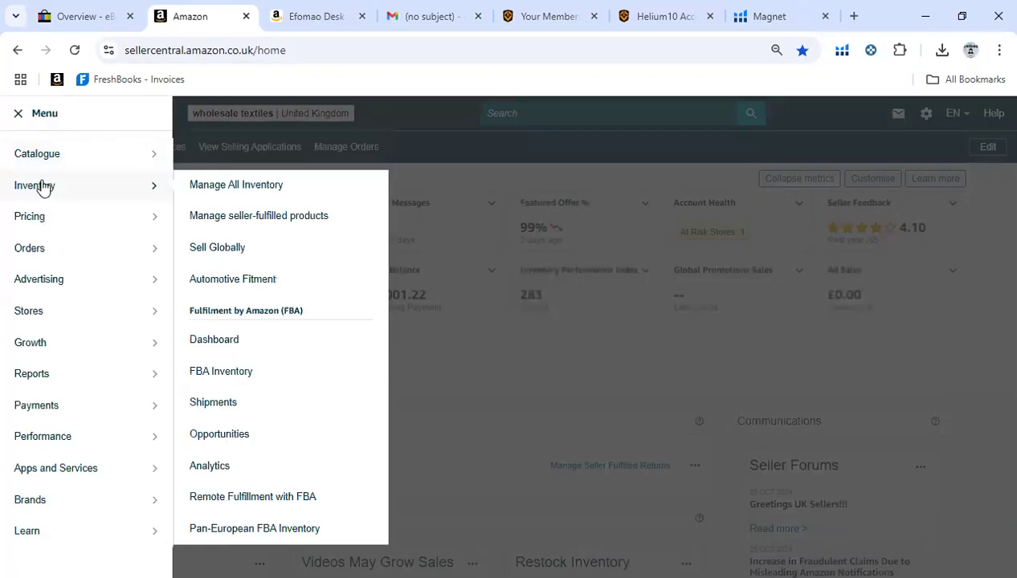
pyautogui.click(233, 193)
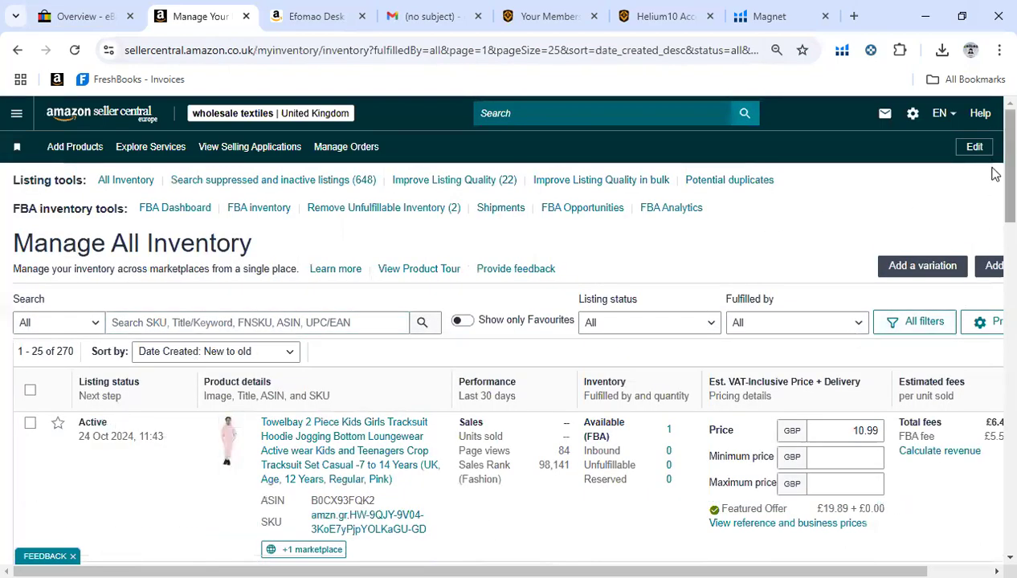
# - Expand the variation family of the 2 X Large Bath Towels 70 x 130 cm listing and review its colour variations
pyautogui.scroll(-3, 993, 193)
pyautogui.scroll(-2, 993, 213)
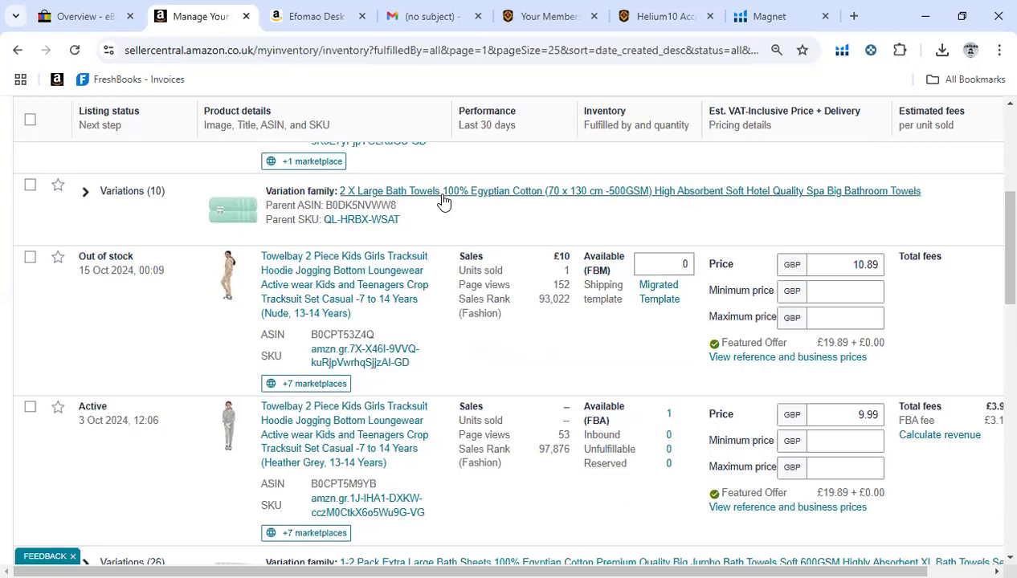
pyautogui.click(84, 196)
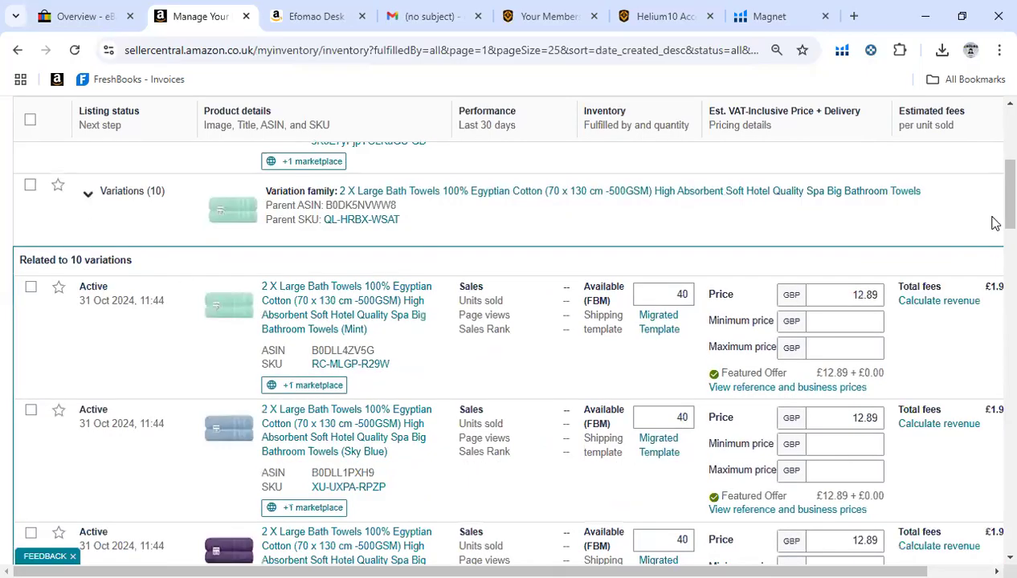
pyautogui.moveTo(993, 199); pyautogui.dragTo(995, 268)
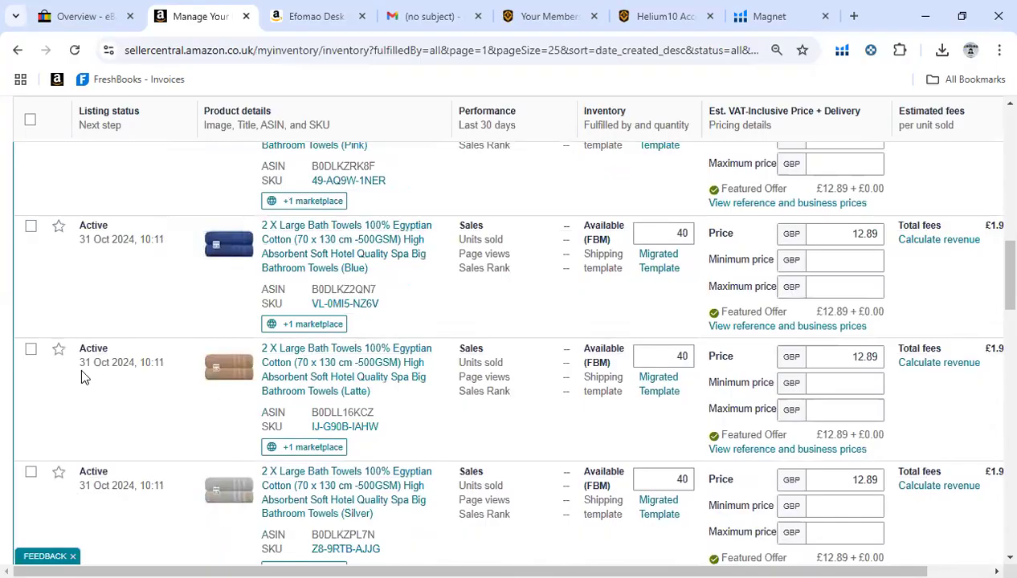
# - Go to the Efomao desk chair product page on Amazon and open its main image in the expanded view
pyautogui.moveTo(994, 271); pyautogui.dragTo(995, 146)
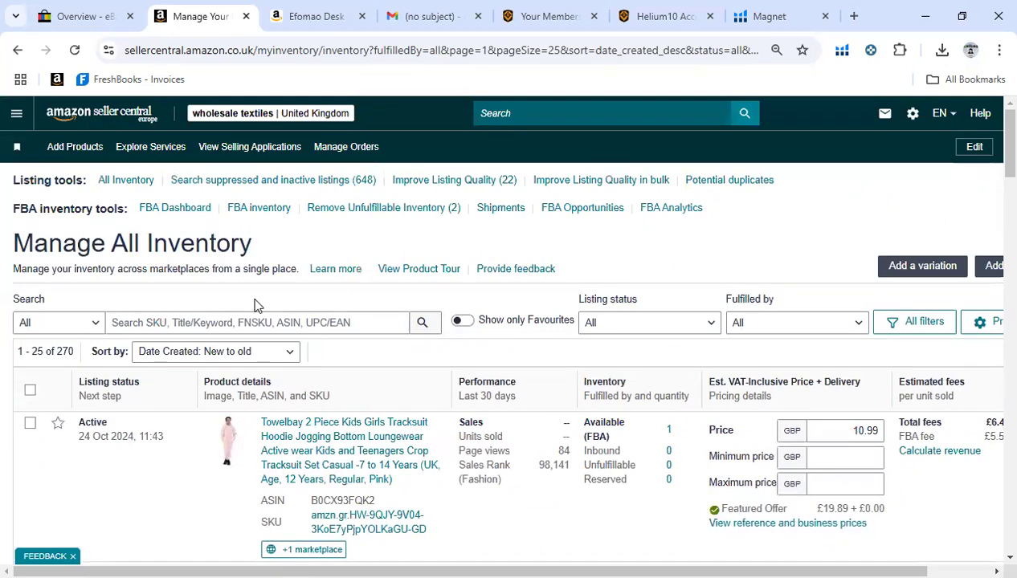
pyautogui.click(304, 18)
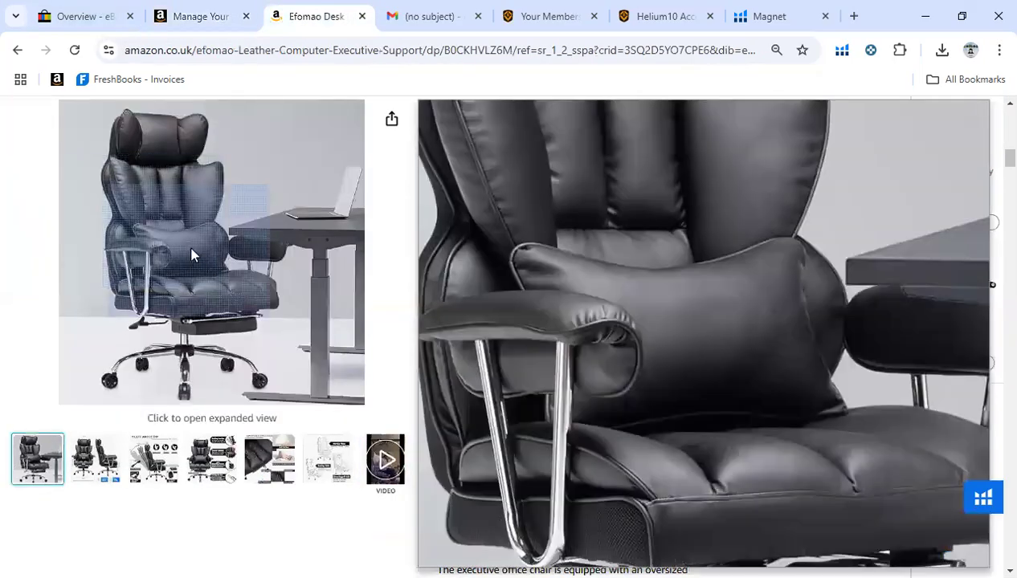
pyautogui.click(191, 252)
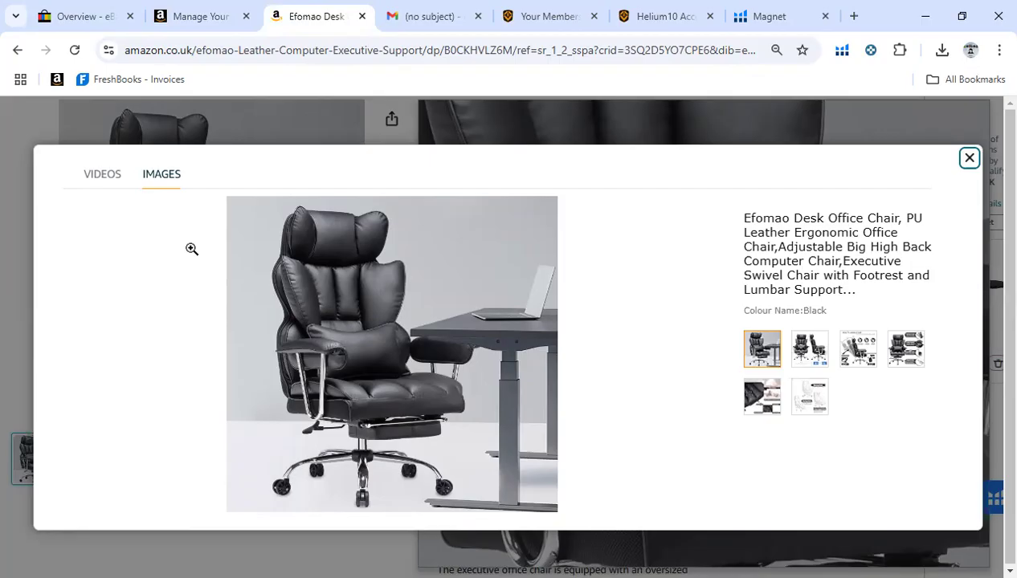
# - Save the chair's main image to the Desktop as a JPEG file named Sample Image
pyautogui.rightClick(411, 312)
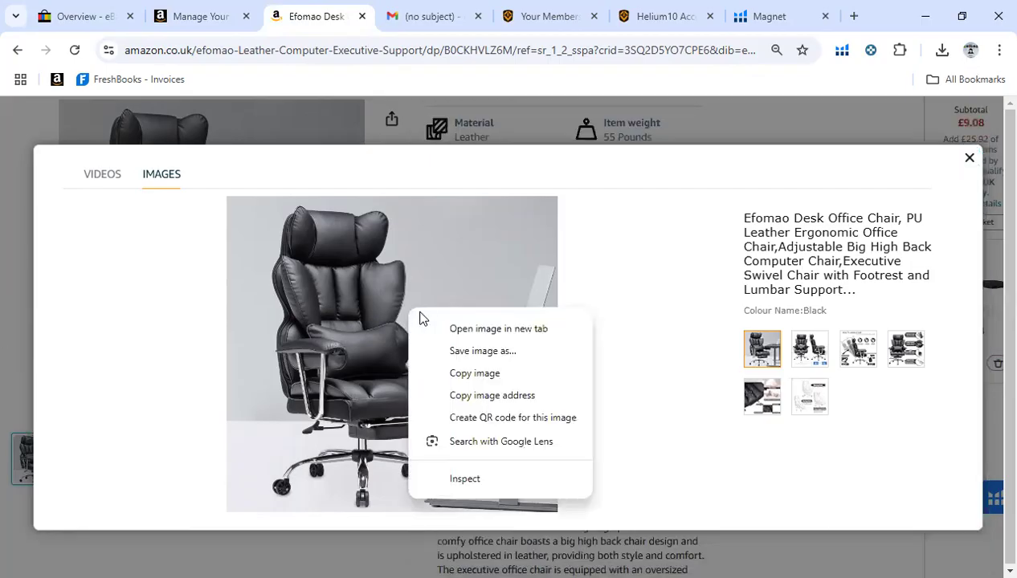
pyautogui.click(468, 351)
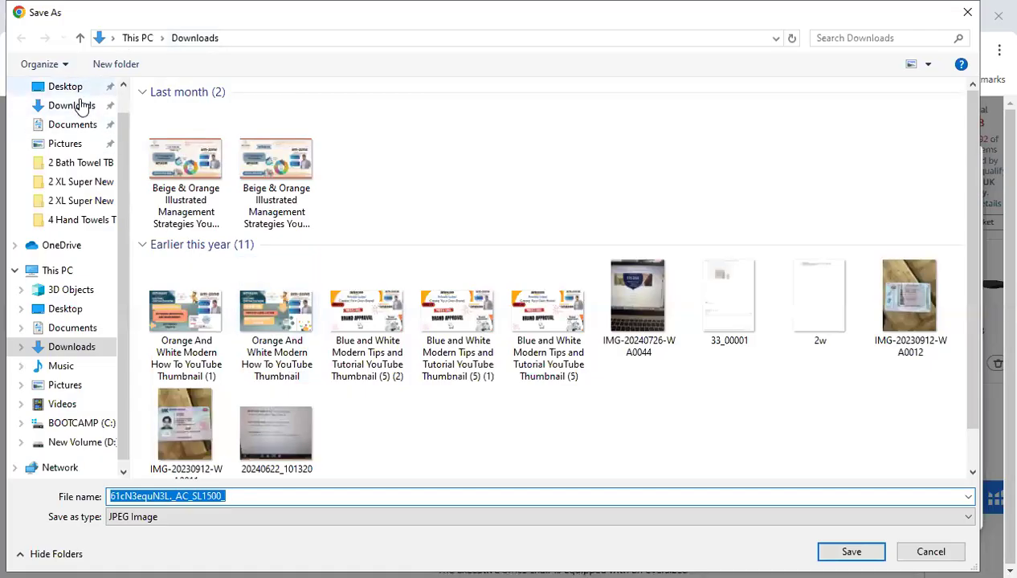
pyautogui.click(59, 90)
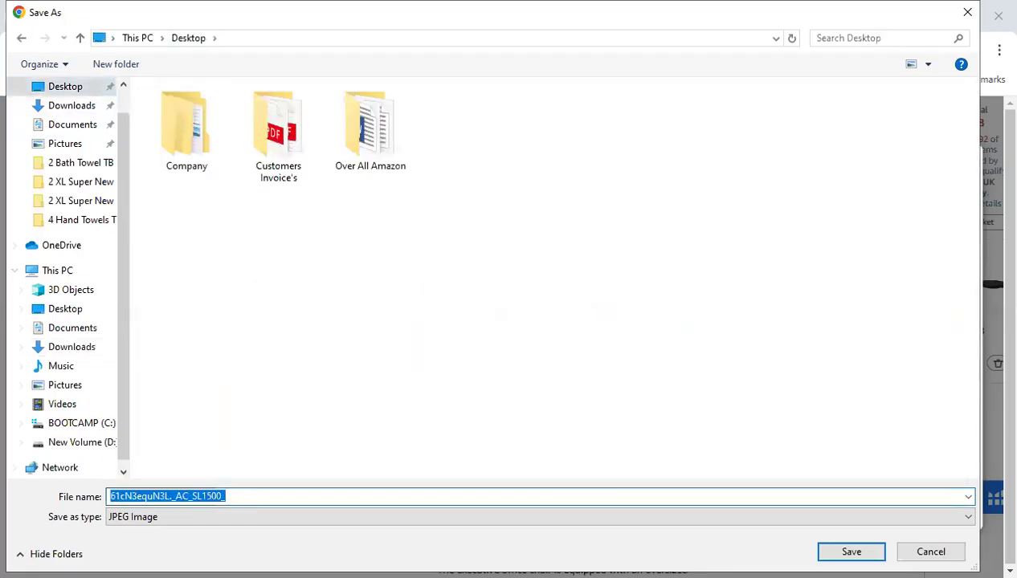
pyautogui.write('Sample Image')
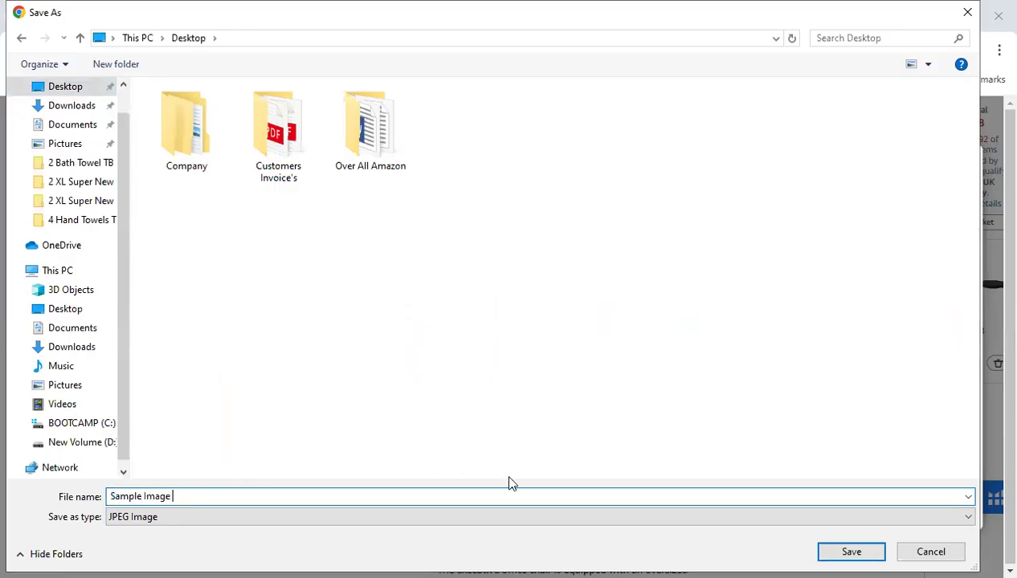